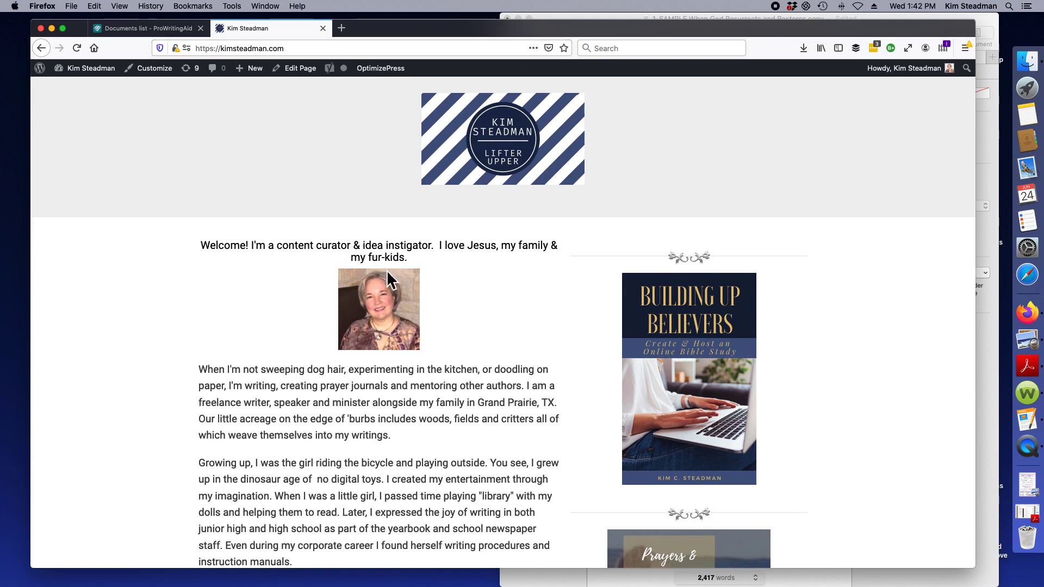
# - Switch from the personal website to ProWritingAid, open its home page and start the web editor
pyautogui.scroll(-3, 448, 247)
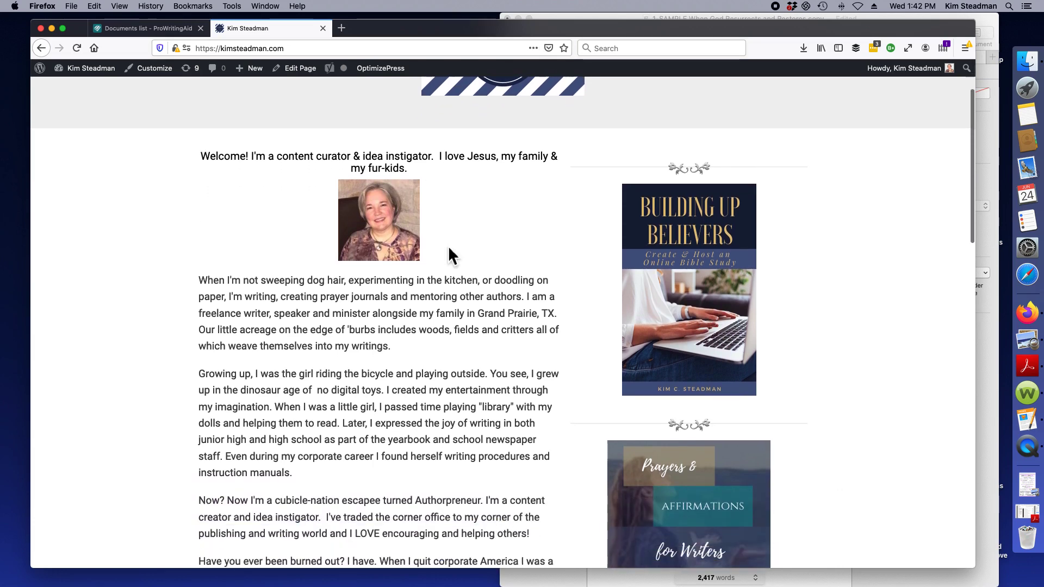
pyautogui.scroll(-2, 448, 250)
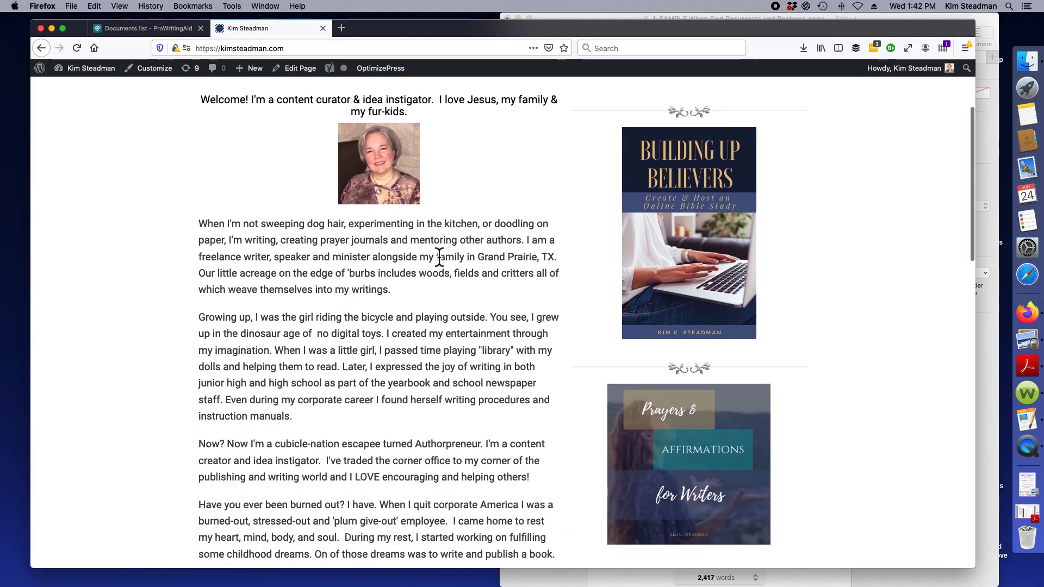
pyautogui.click(161, 30)
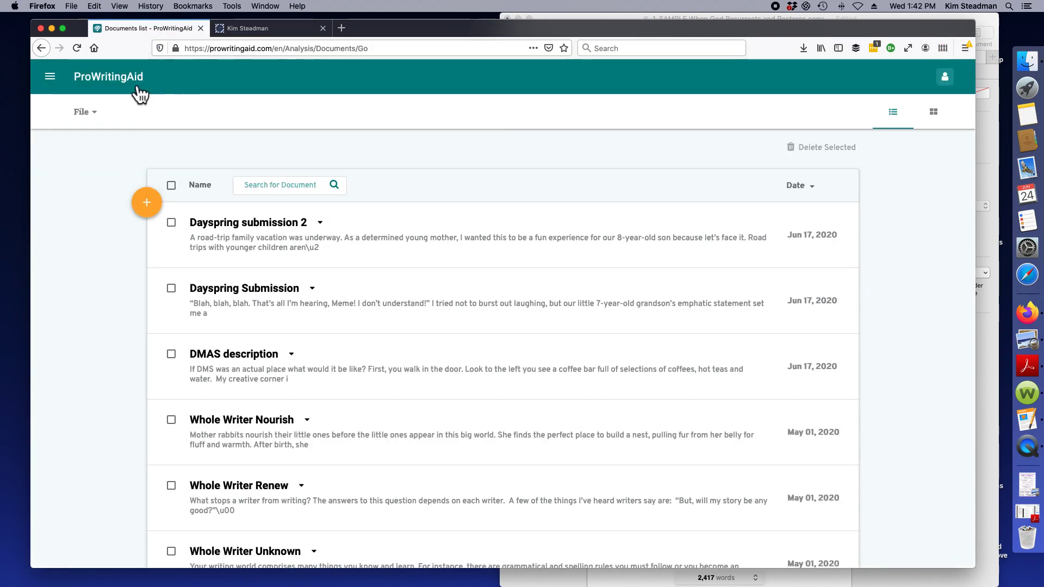
pyautogui.click(99, 80)
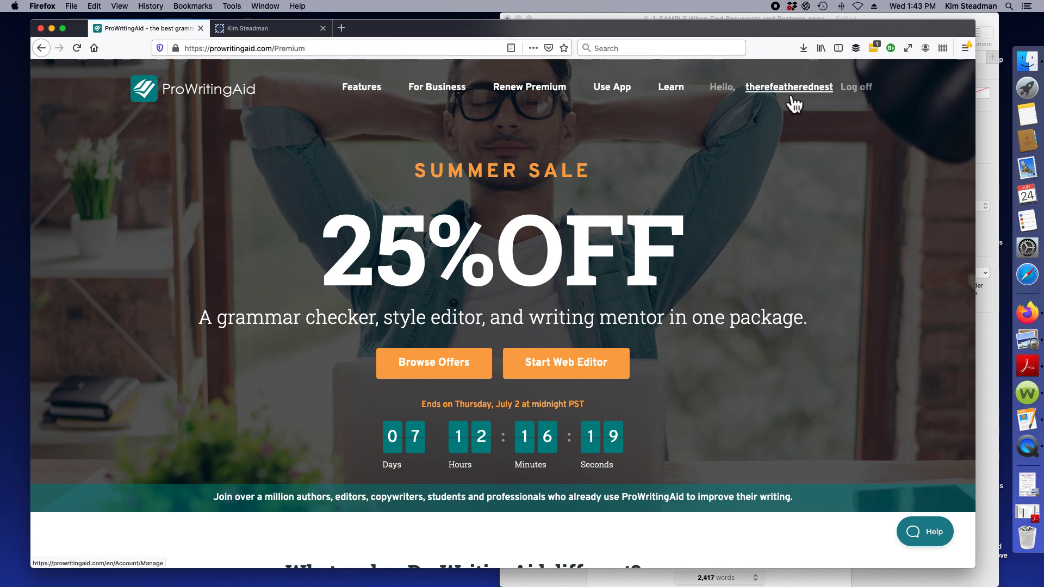
pyautogui.click(592, 370)
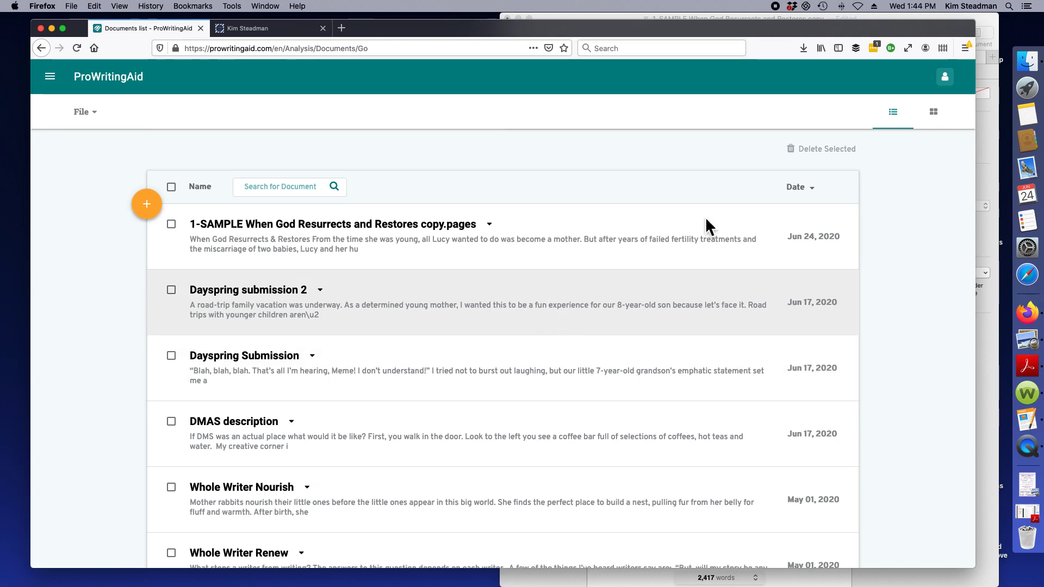
# - Create a new document named "New Document" from the documents list
pyautogui.moveTo(784, 28)
pyautogui.mouseDown()
pyautogui.moveTo(795, 28)
pyautogui.moveTo(784, 41)
pyautogui.moveTo(786, 31)
pyautogui.moveTo(767, 31)
pyautogui.mouseUp()
pyautogui.moveTo(966, 173)
pyautogui.mouseDown()
pyautogui.moveTo(951, 172)
pyautogui.moveTo(964, 173)
pyautogui.mouseUp()
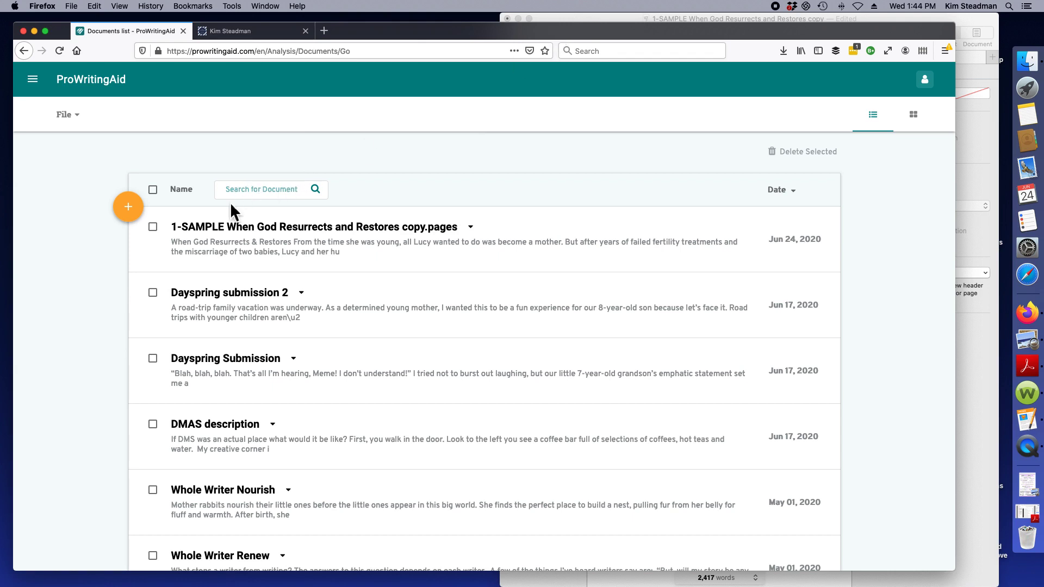
pyautogui.click(131, 209)
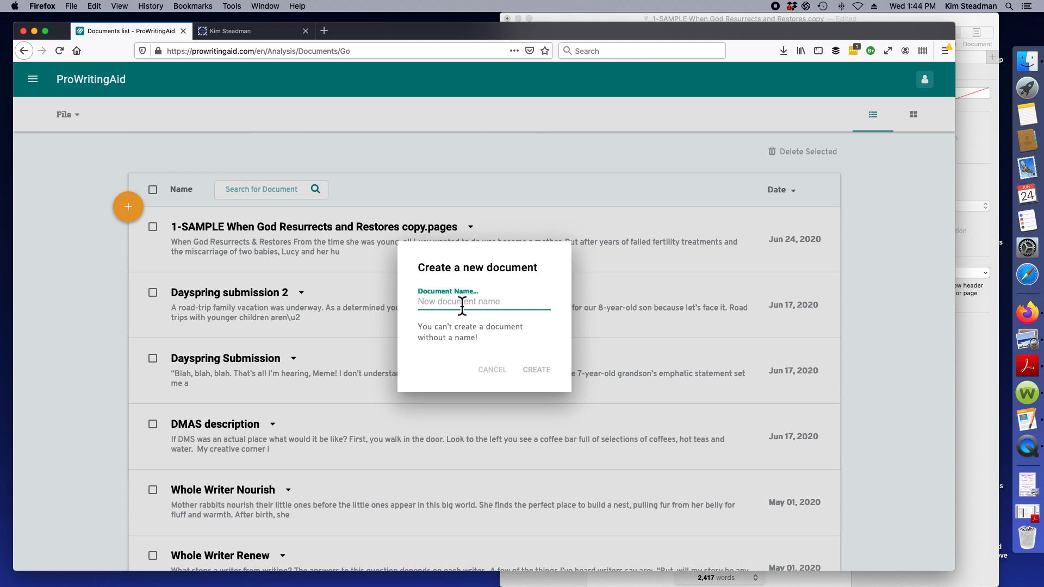
pyautogui.write('New Document')
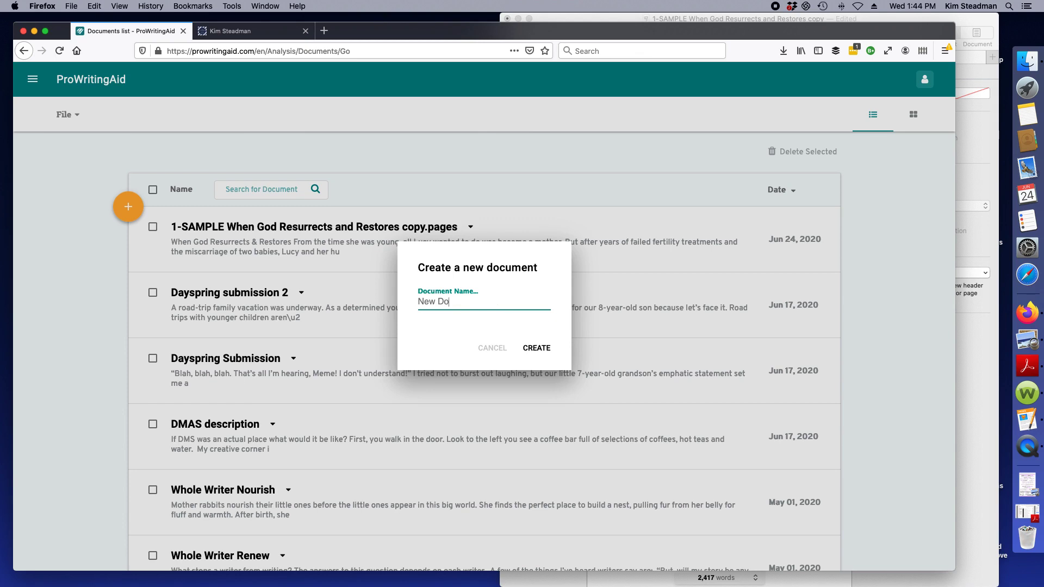
pyautogui.press('Return')
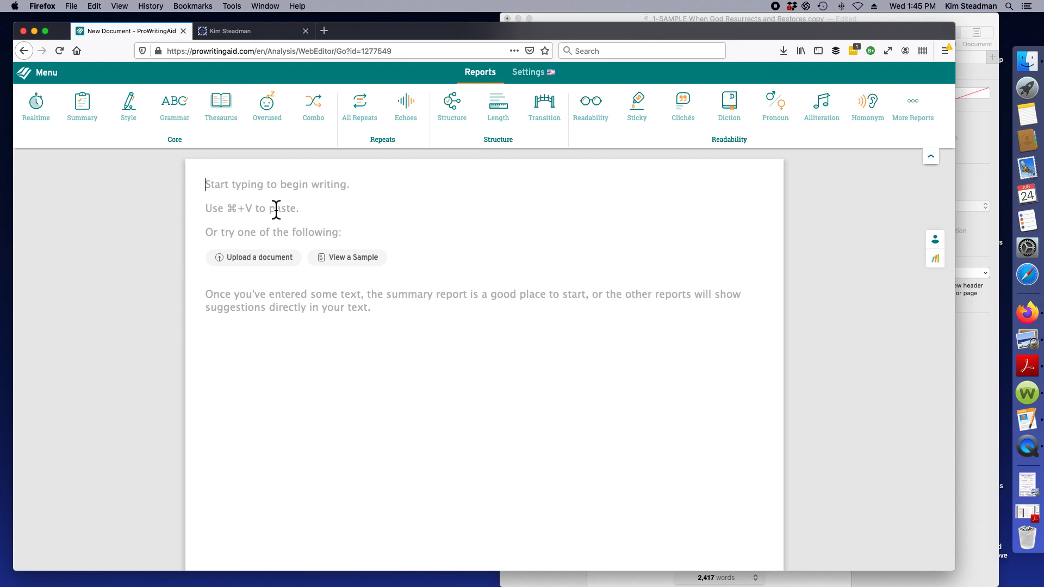
# - Write the sample text "The time is now. Write your words. Get it done." and clear it from the document
pyautogui.write('The time i')
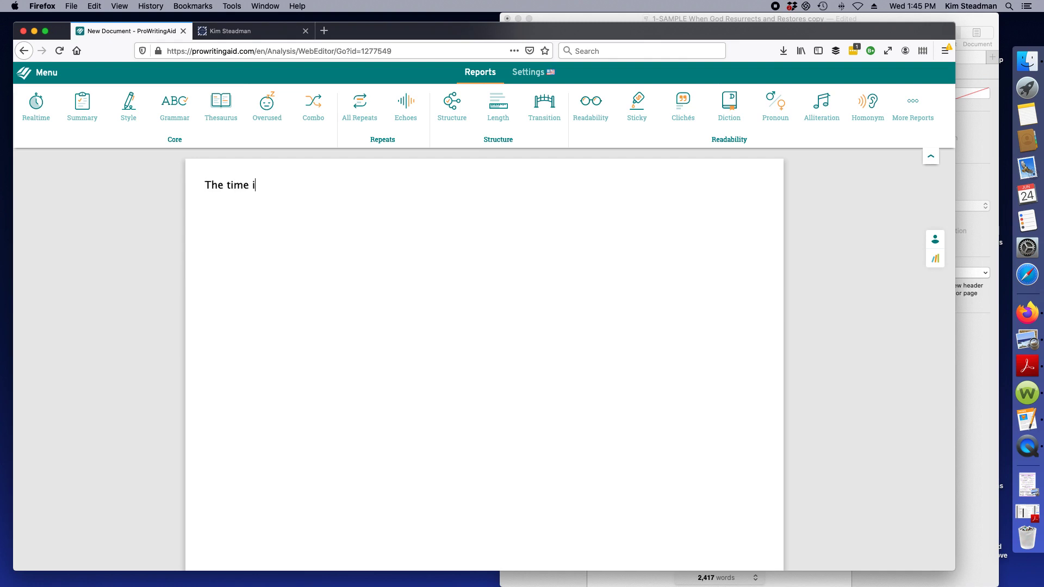
pyautogui.write('s now. Write your words. Get it done.')
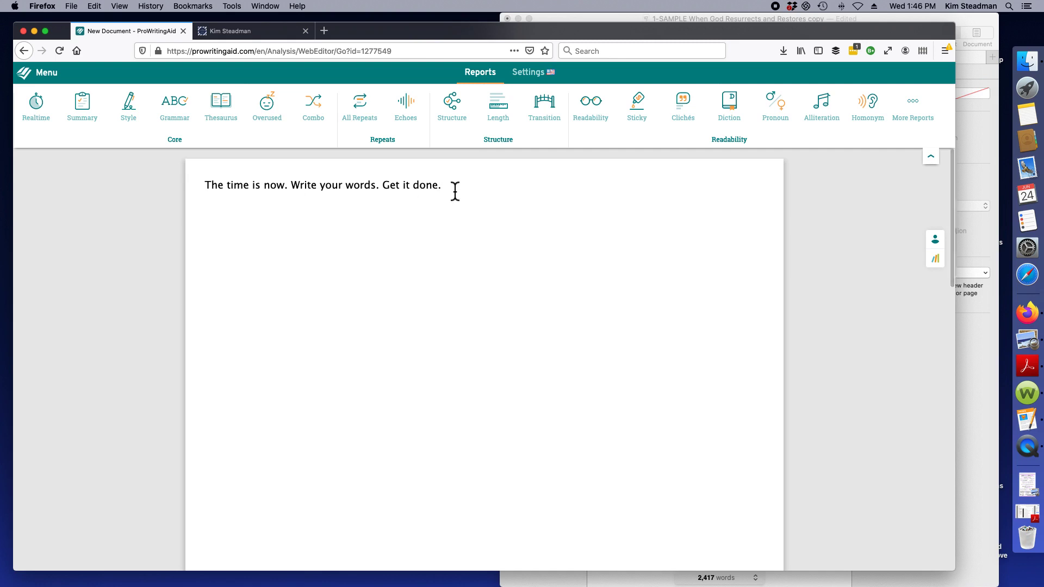
pyautogui.moveTo(454, 191); pyautogui.dragTo(161, 177)
pyautogui.press('BackSpace')
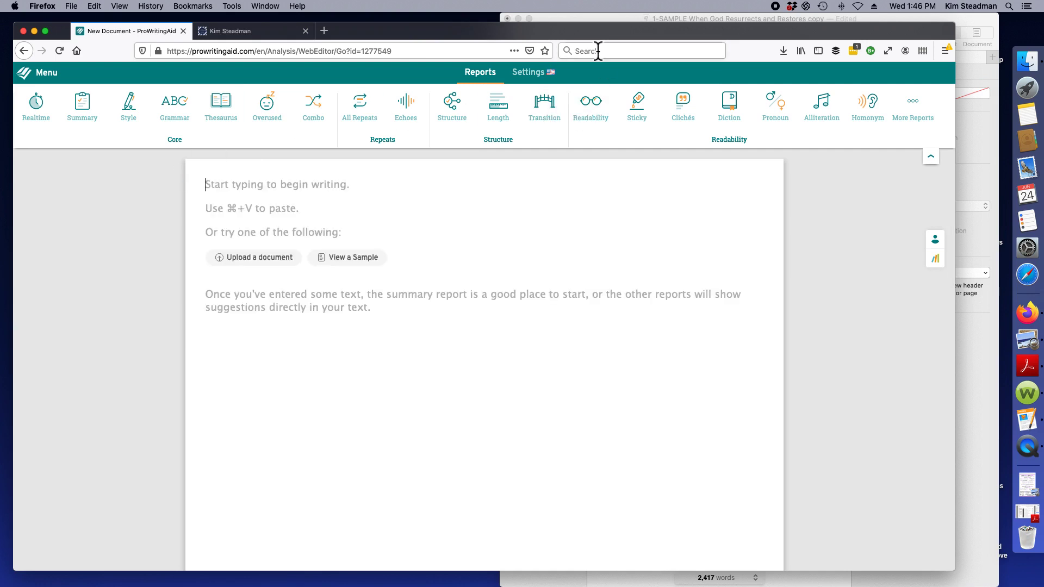
# - Save the empty document and create another one named "New document 1"
pyautogui.click(602, 19)
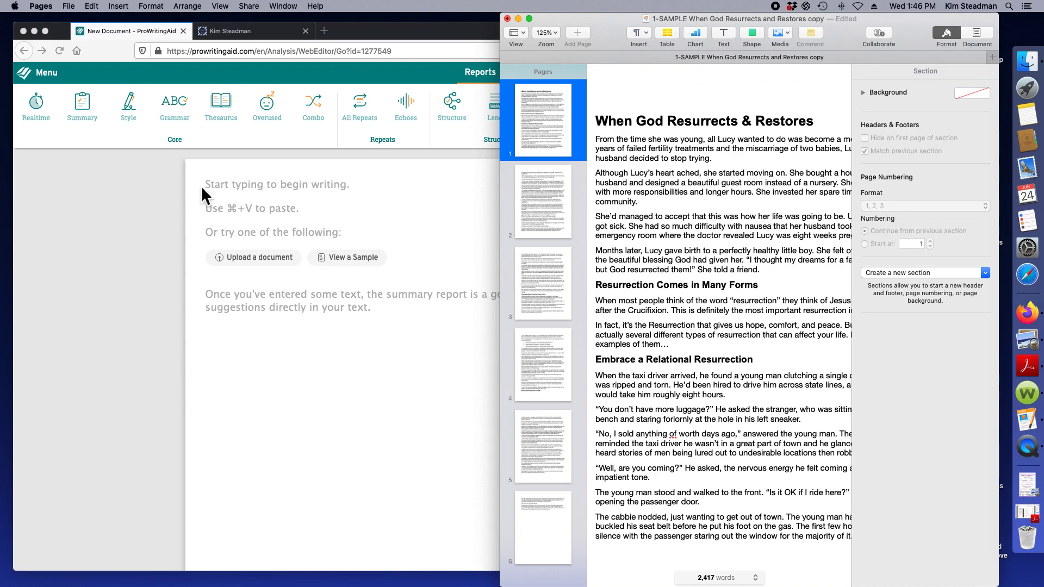
pyautogui.click(34, 77)
pyautogui.click(46, 74)
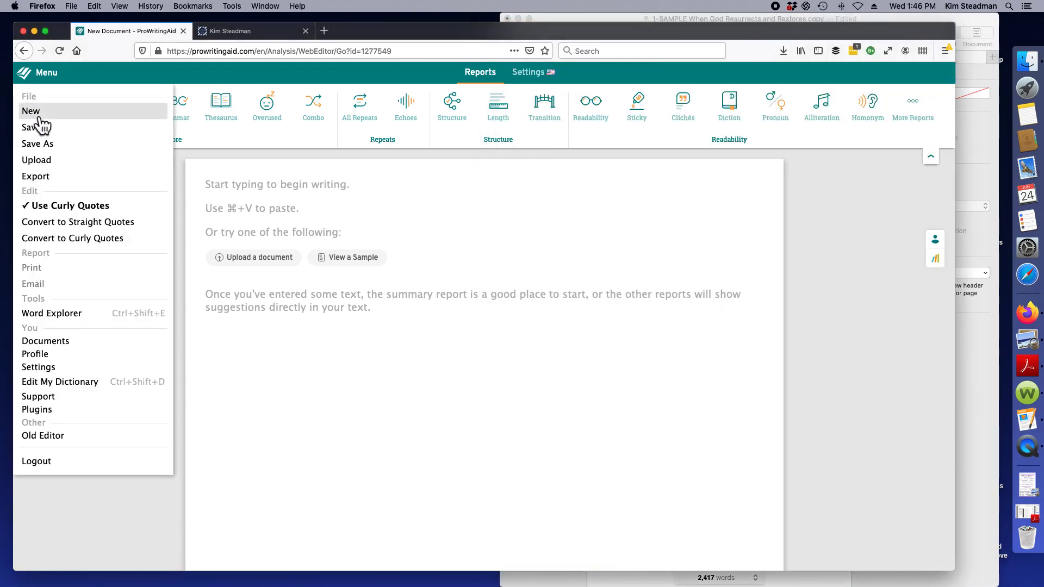
pyautogui.click(38, 114)
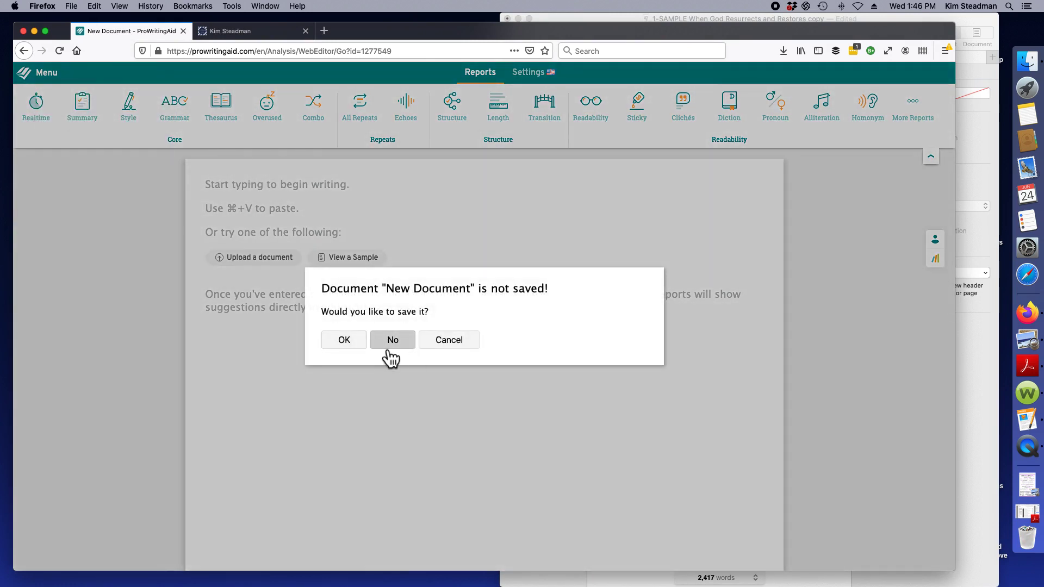
pyautogui.click(352, 340)
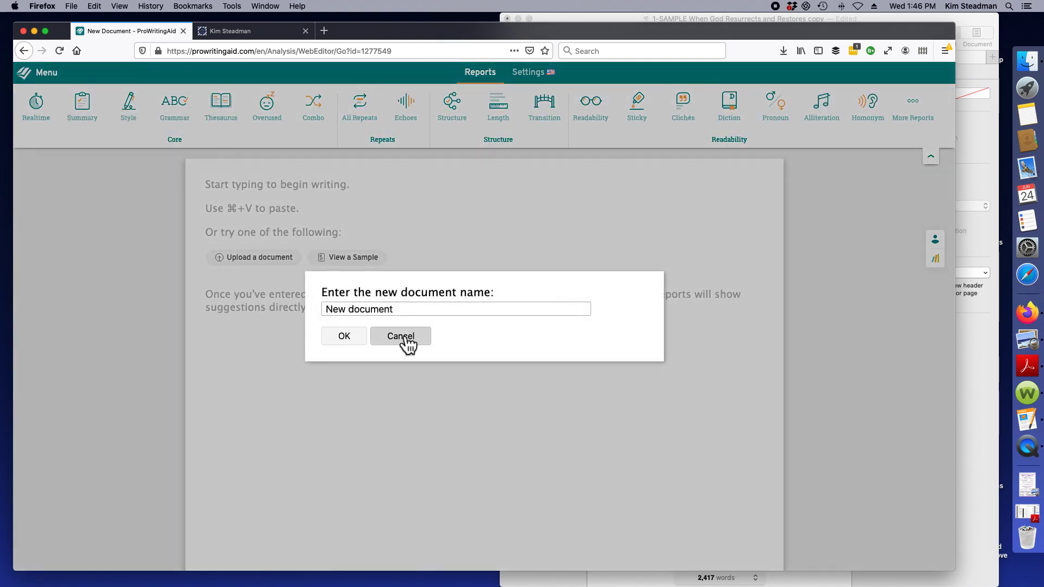
pyautogui.click(410, 309)
pyautogui.write('5')
pyautogui.click(362, 341)
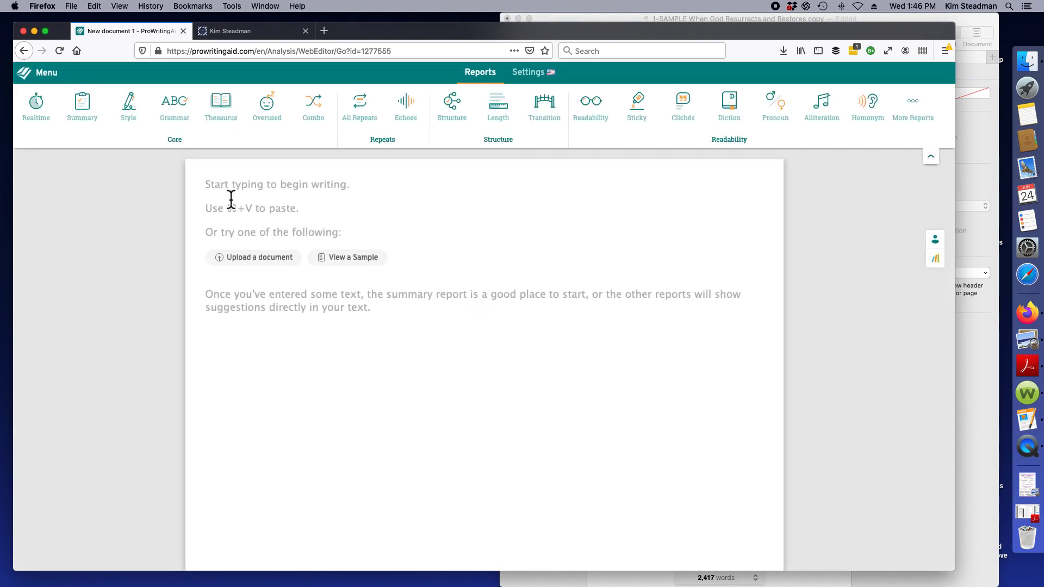
# - Write the heading "Uploading a file:" and below it the line "Copy paste into a document by chapter"
pyautogui.write('Upload')
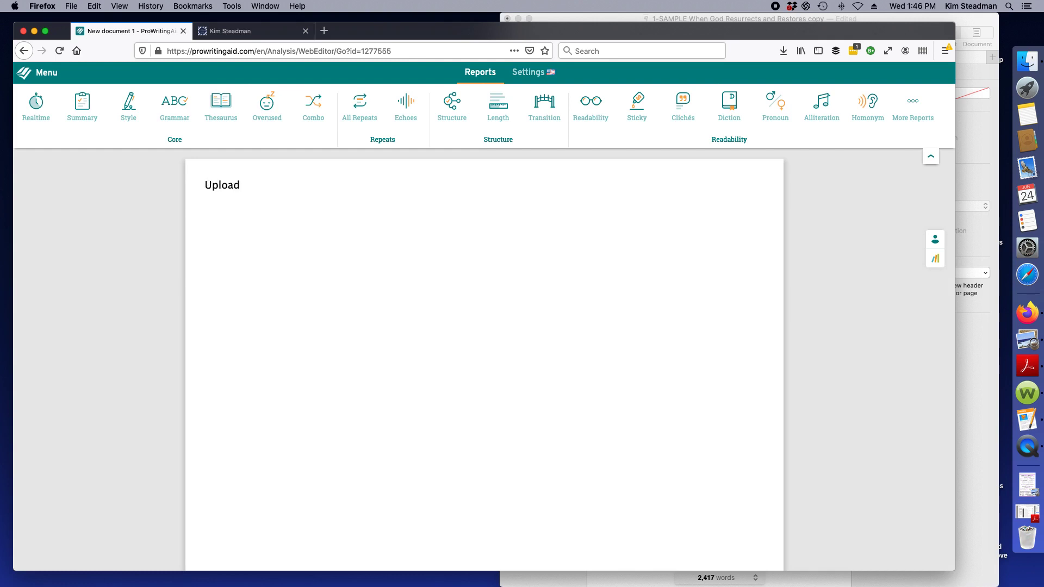
pyautogui.write('ing a file:')
pyautogui.press('Return')
pyautogui.write('Copy paste')
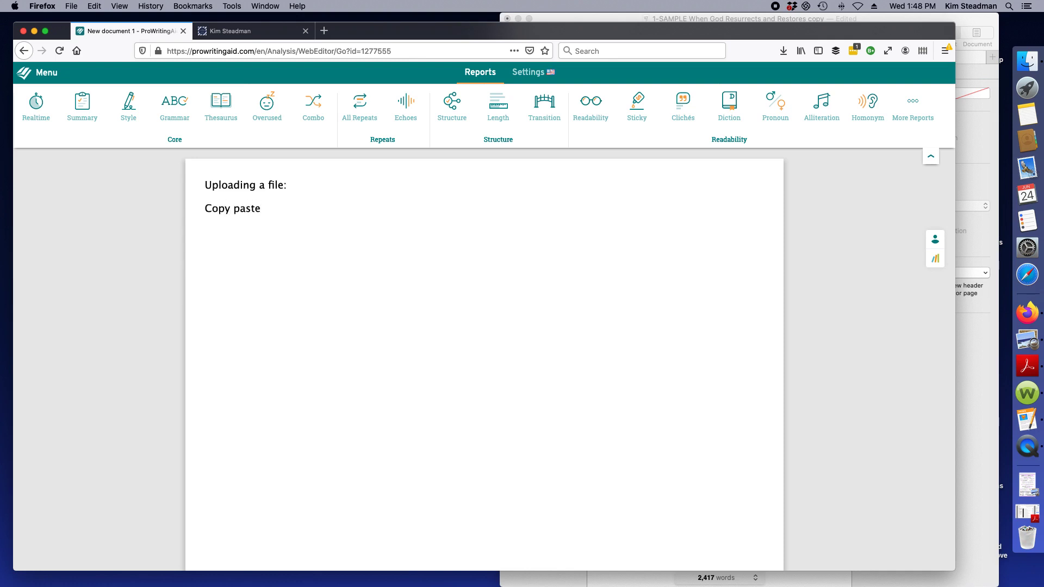
pyautogui.write(' into a documen')
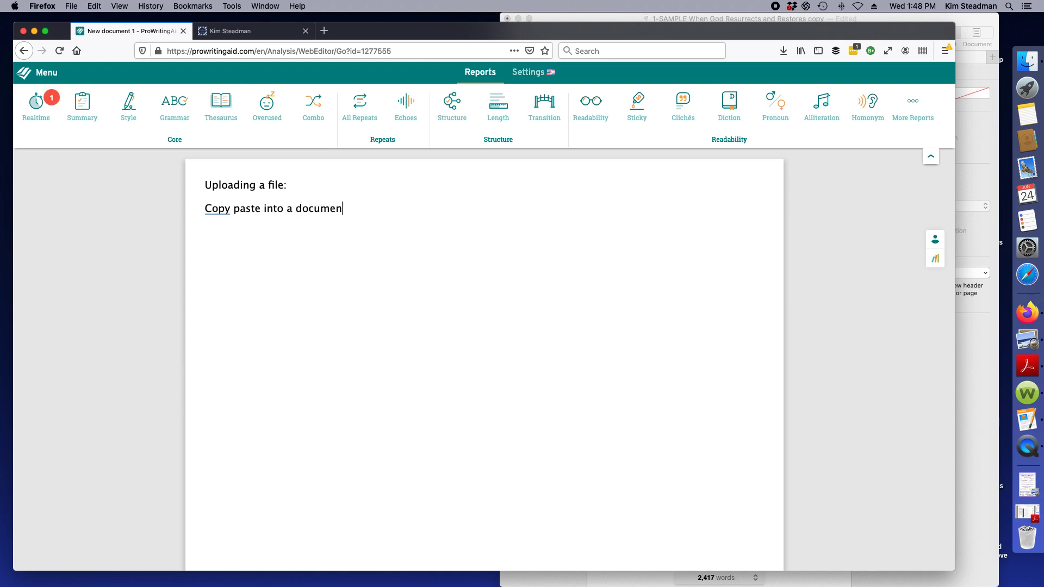
pyautogui.write('t by chapter')
# - Add the lines "Book Name Chapter 1", "Book Name Chapter 2" and "Book Name Chpater 3" below the existing text
pyautogui.write('Nook')
pyautogui.press('BackSpace')
pyautogui.press('BackSpace')
pyautogui.press('BackSpace')
pyautogui.press('BackSpace')
pyautogui.write('Book ')
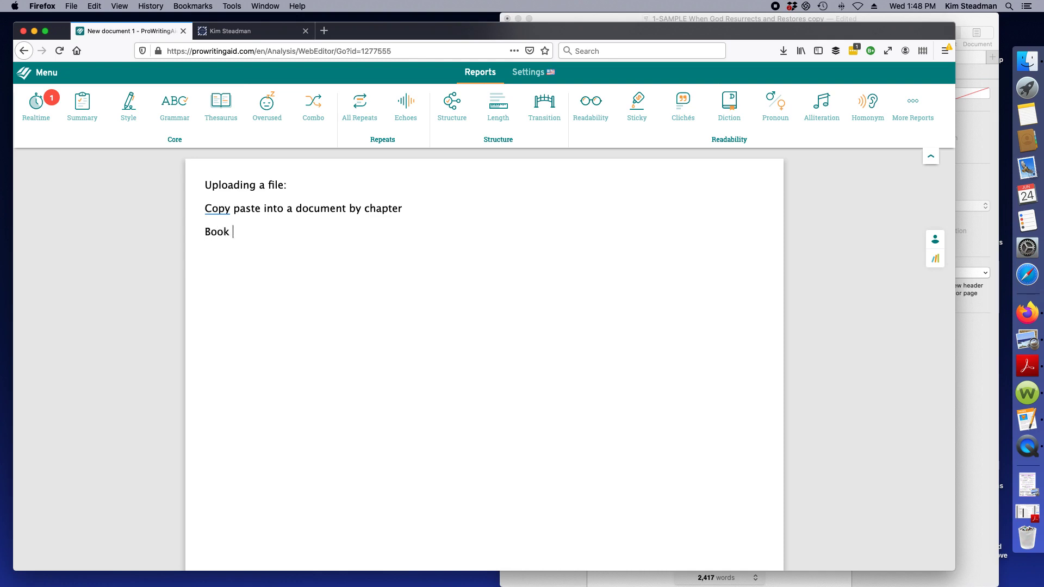
pyautogui.write('Name Chapter 1 Book Name Chat')
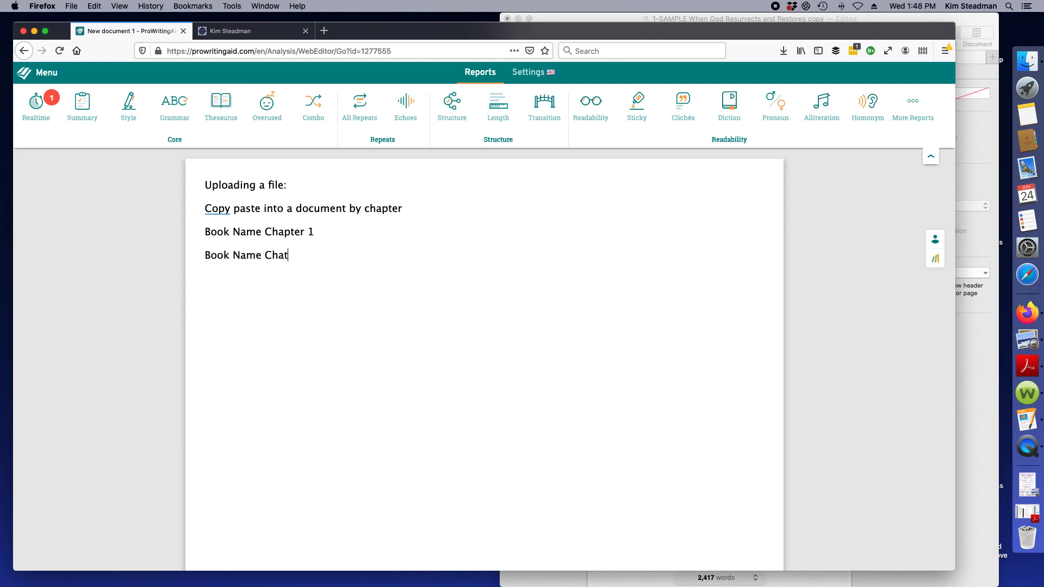
pyautogui.press('BackSpace')
pyautogui.write('pter 2')
pyautogui.press('Return')
pyautogui.write('C')
pyautogui.press('BackSpace')
pyautogui.write('Book Name Chpater 3')
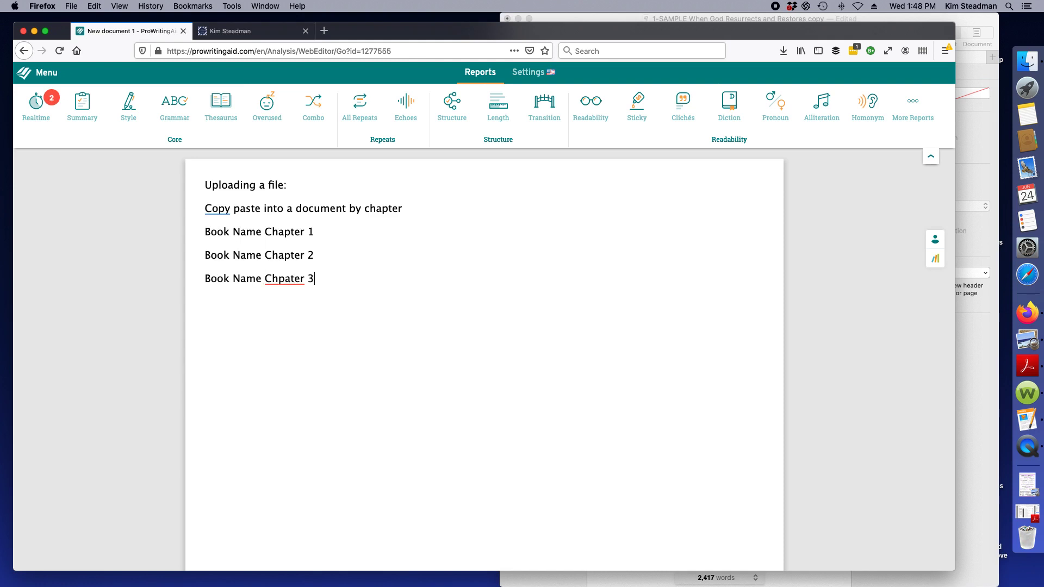
pyautogui.press('Return')
# - Save the document containing the upload notes and chapter lines
pyautogui.click(38, 113)
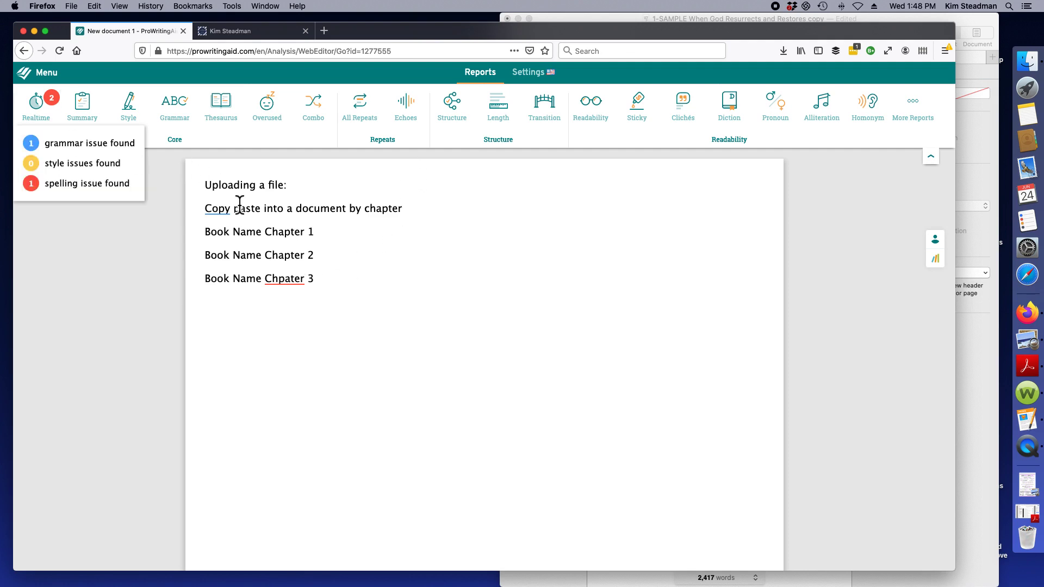
pyautogui.click(41, 82)
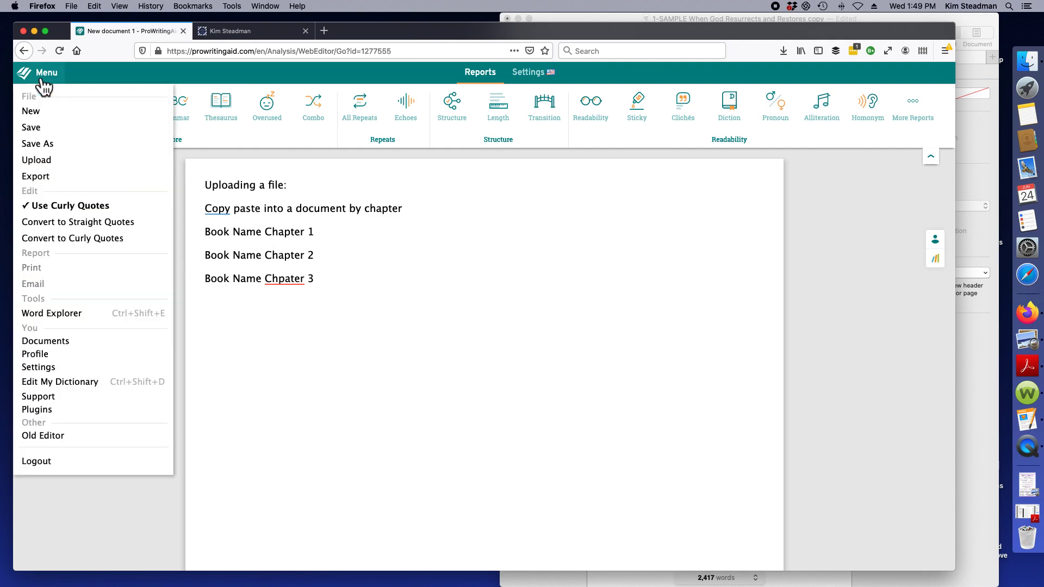
pyautogui.click(255, 172)
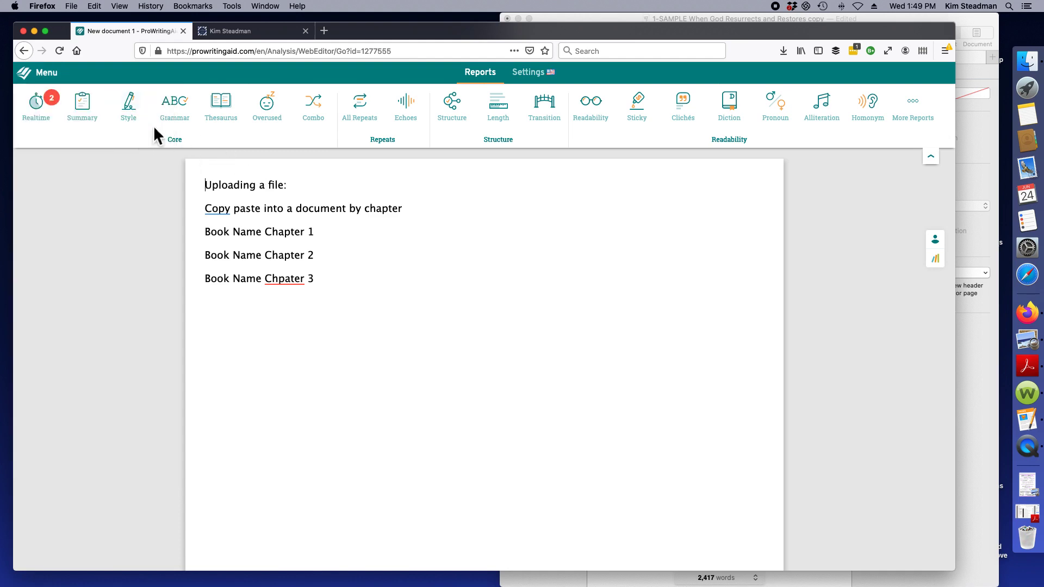
pyautogui.click(45, 72)
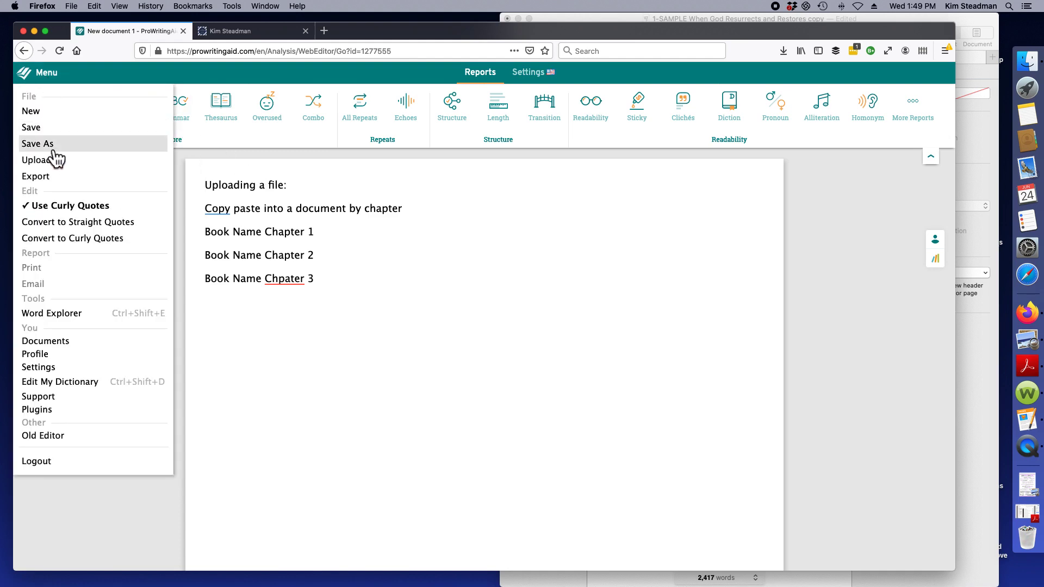
pyautogui.click(43, 133)
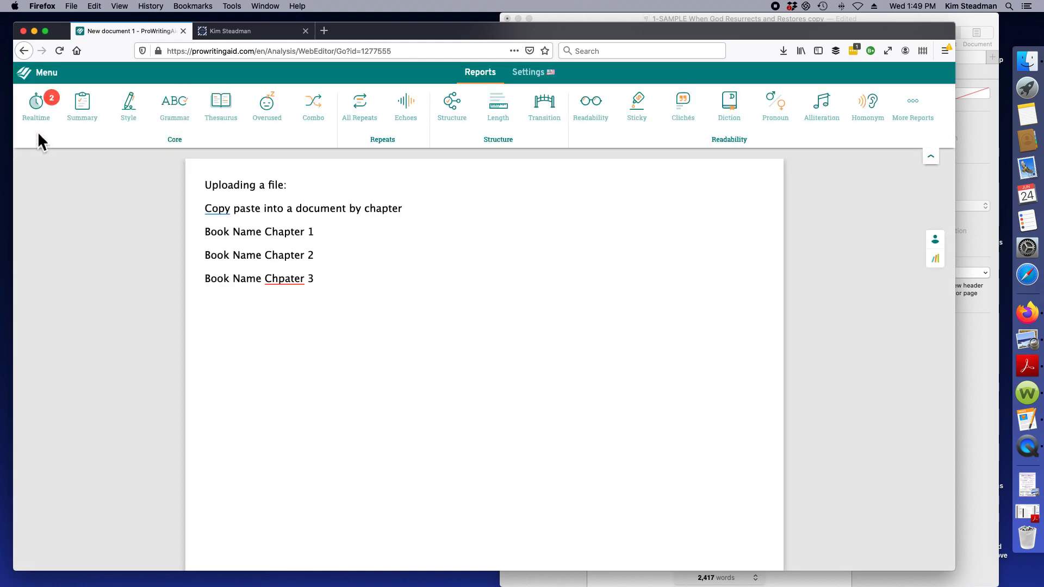
# - Open the list of saved documents and show its options for creating or uploading a file
pyautogui.click(47, 73)
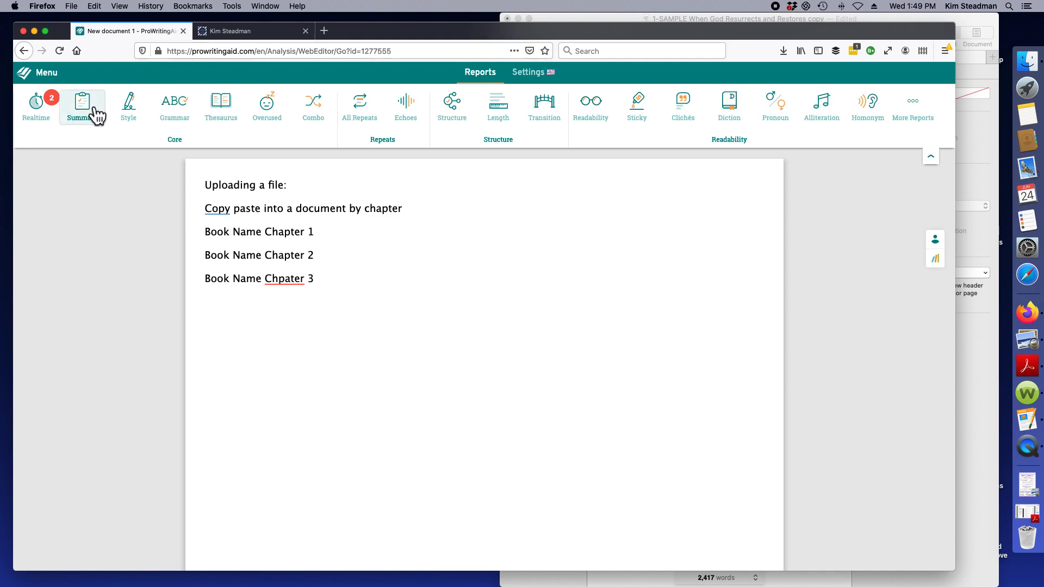
pyautogui.click(35, 83)
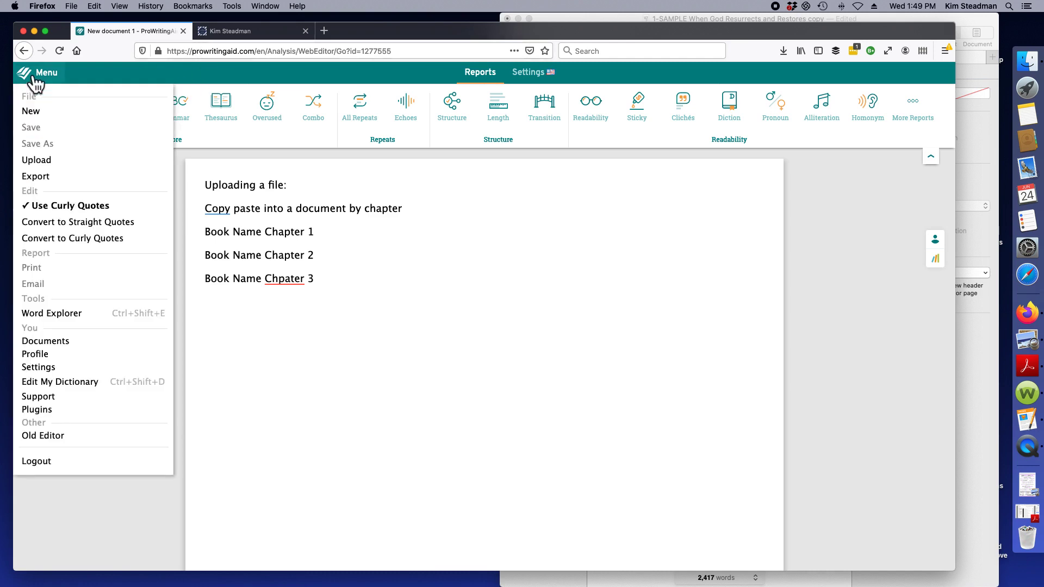
pyautogui.click(63, 343)
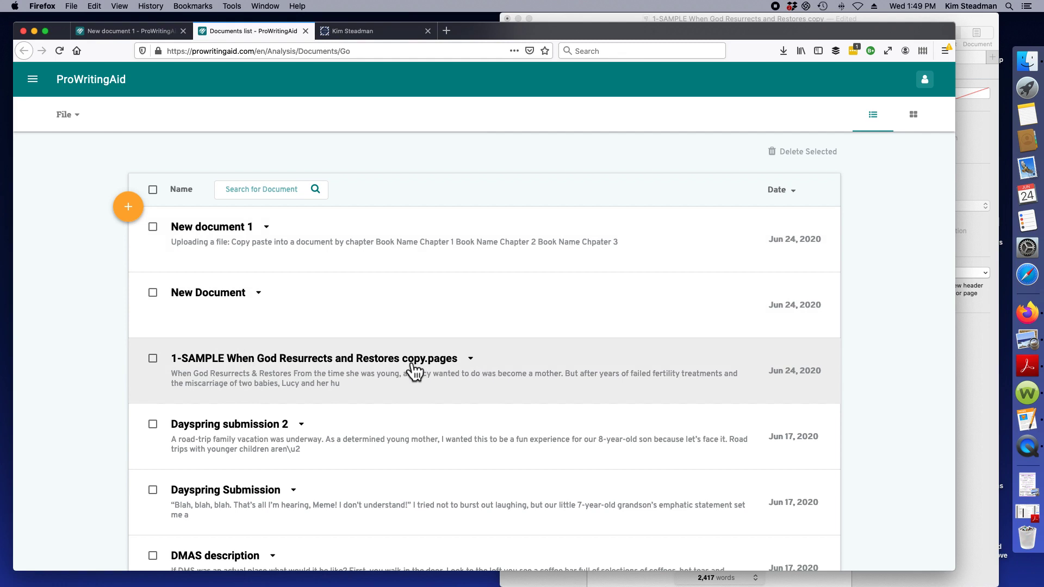
pyautogui.click(75, 121)
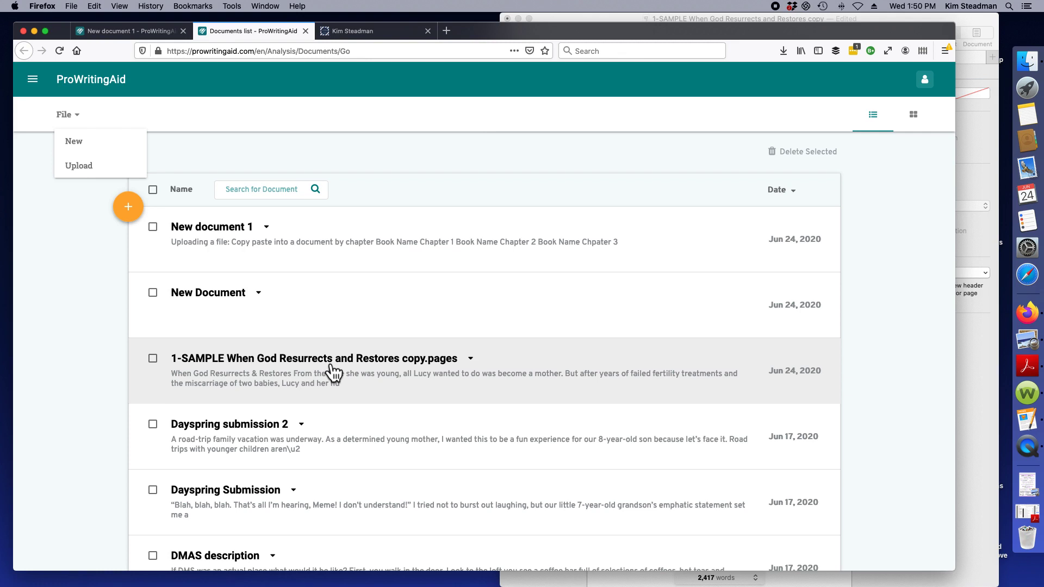
# - Open the document "1-SAMPLE When God Resurrects and Restores copy.pages" and look through its text
pyautogui.click(330, 364)
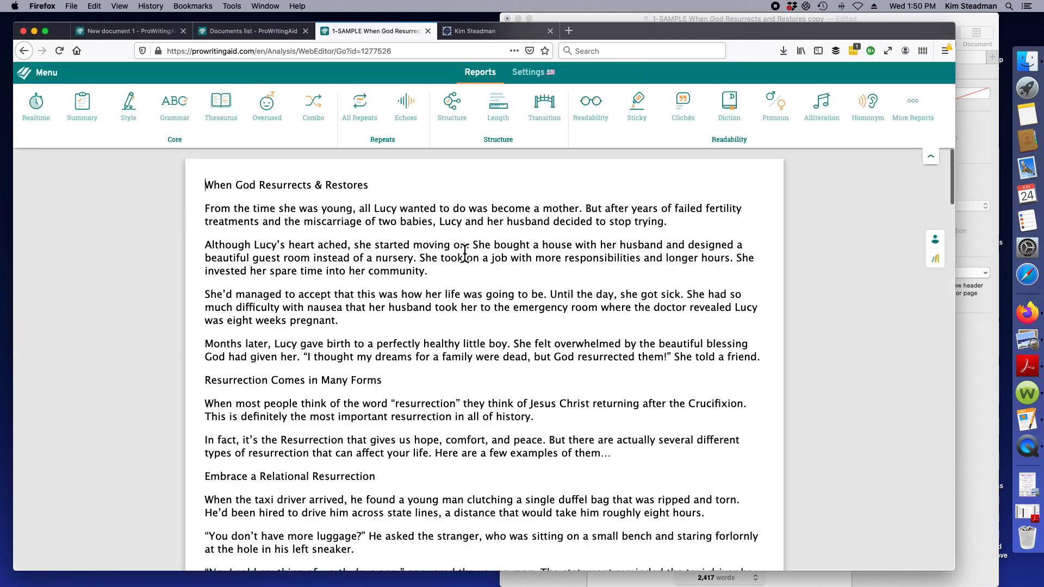
pyautogui.scroll(-1, 464, 253)
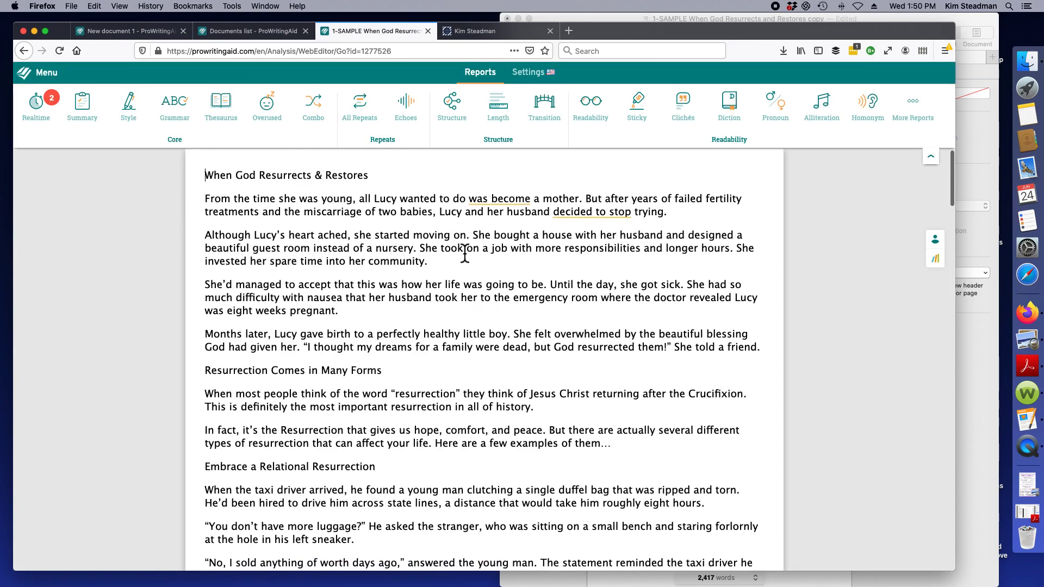
pyautogui.scroll(-20, 464, 254)
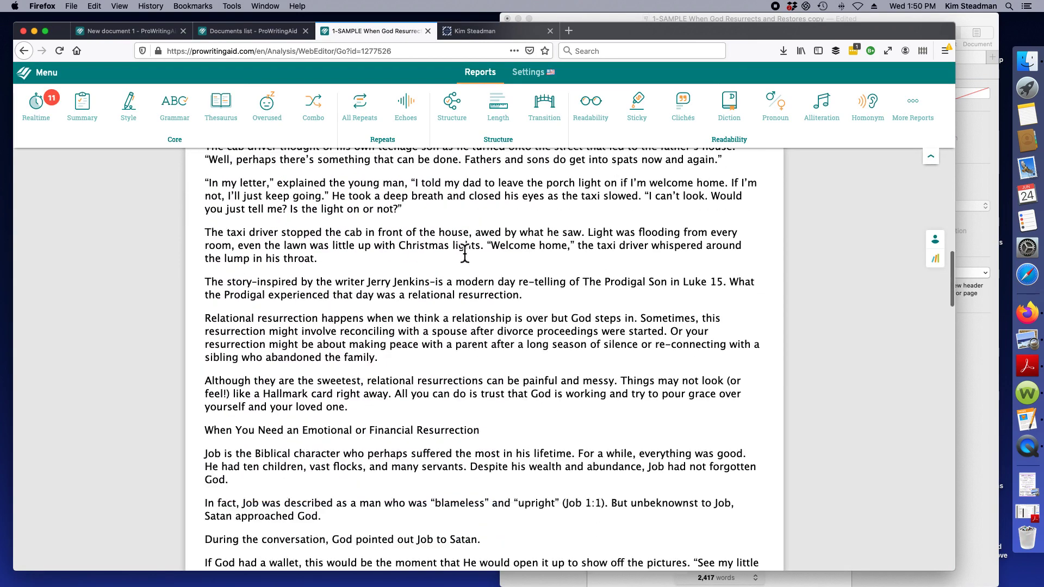
# - Look through the rest of the sample manuscript to its end and return to its beginning
pyautogui.scroll(-20, 464, 253)
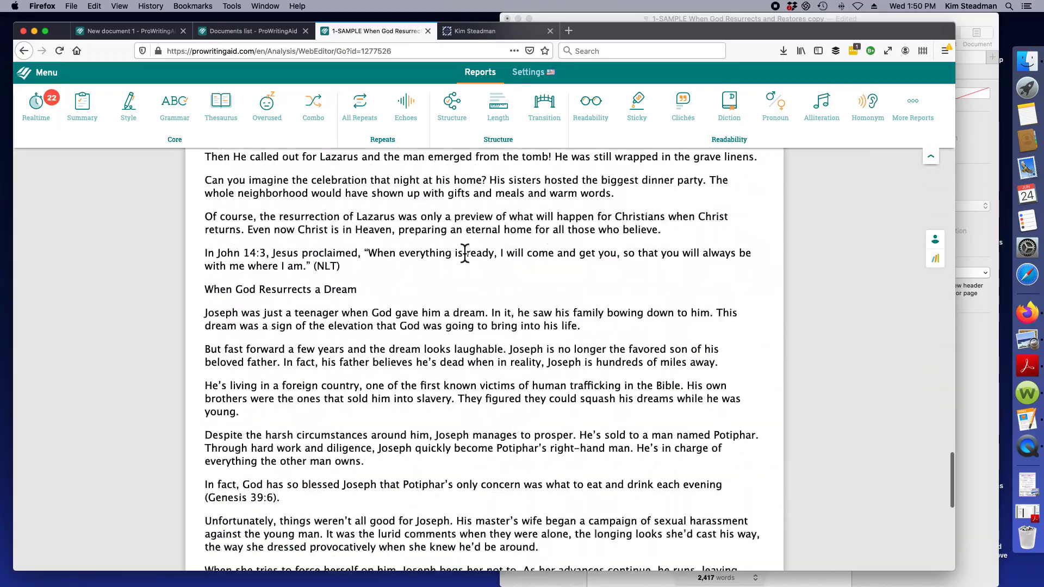
pyautogui.scroll(-15, 464, 254)
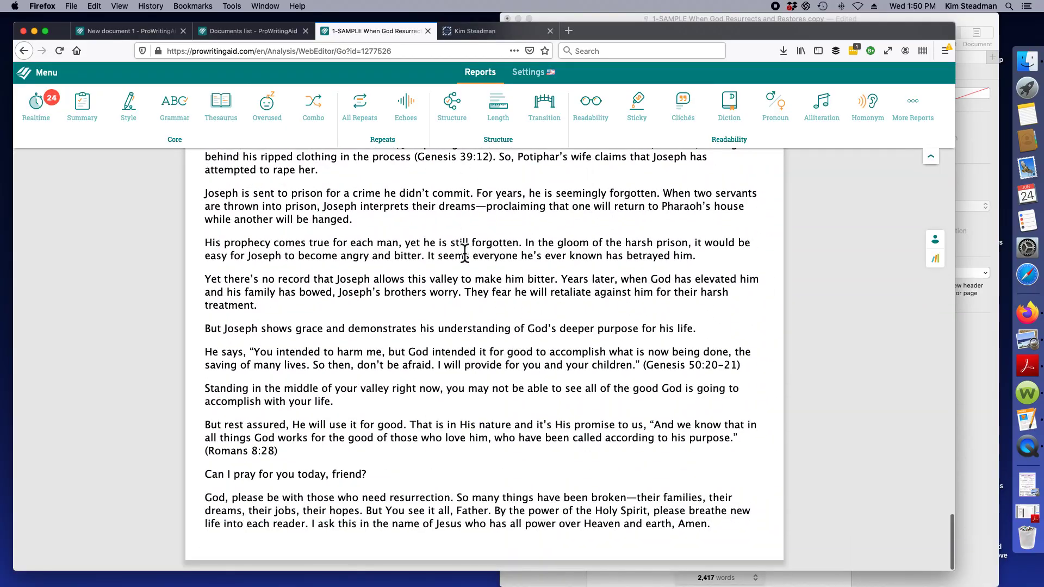
pyautogui.scroll(20, 465, 253)
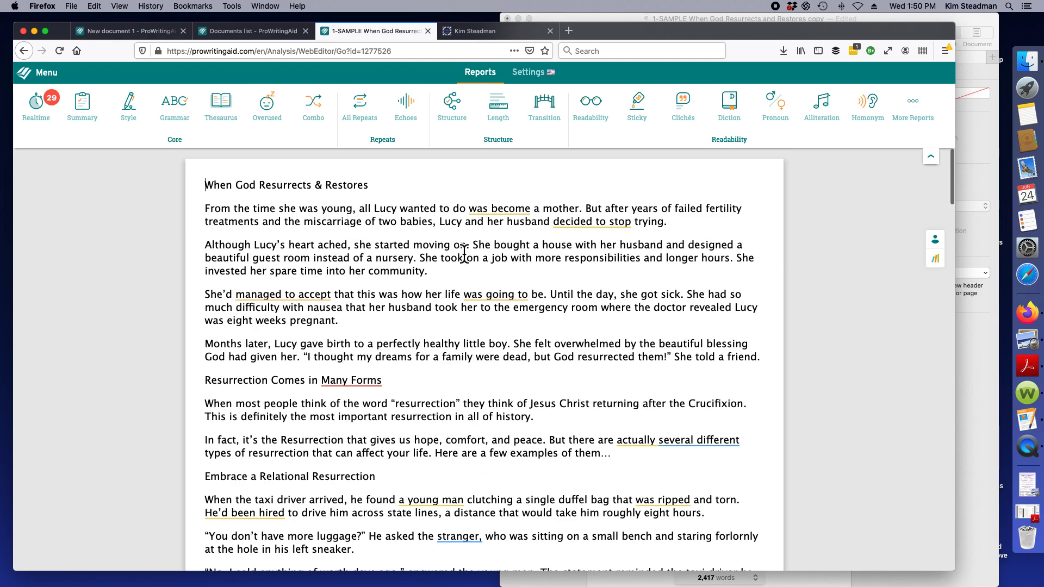
# - Switch to the original manuscript in Pages and arrange its window wider beside the browser to view the word count
pyautogui.click(898, 16)
pyautogui.moveTo(887, 24); pyautogui.dragTo(850, 17)
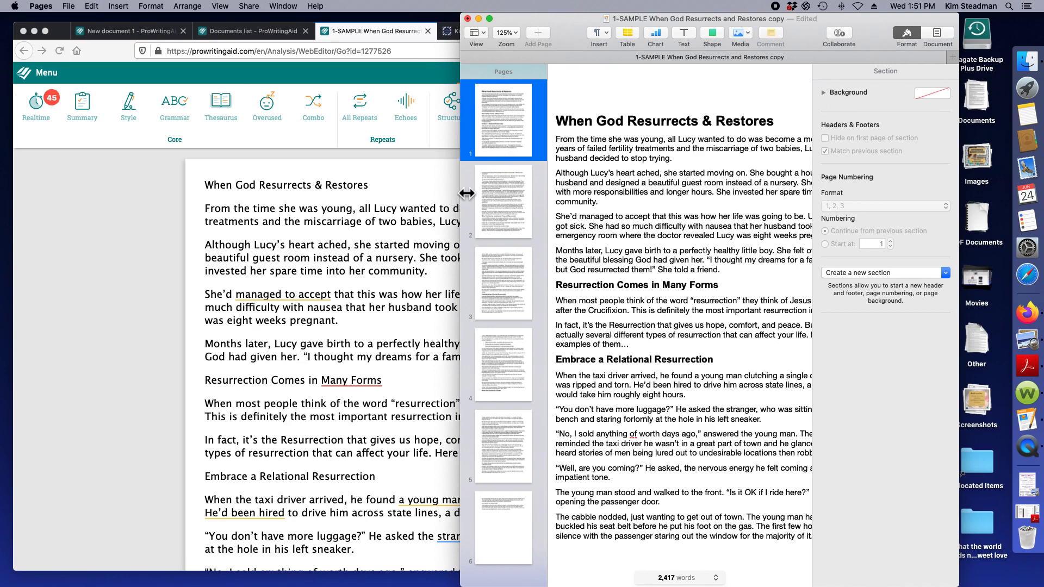
pyautogui.moveTo(467, 193); pyautogui.dragTo(445, 193)
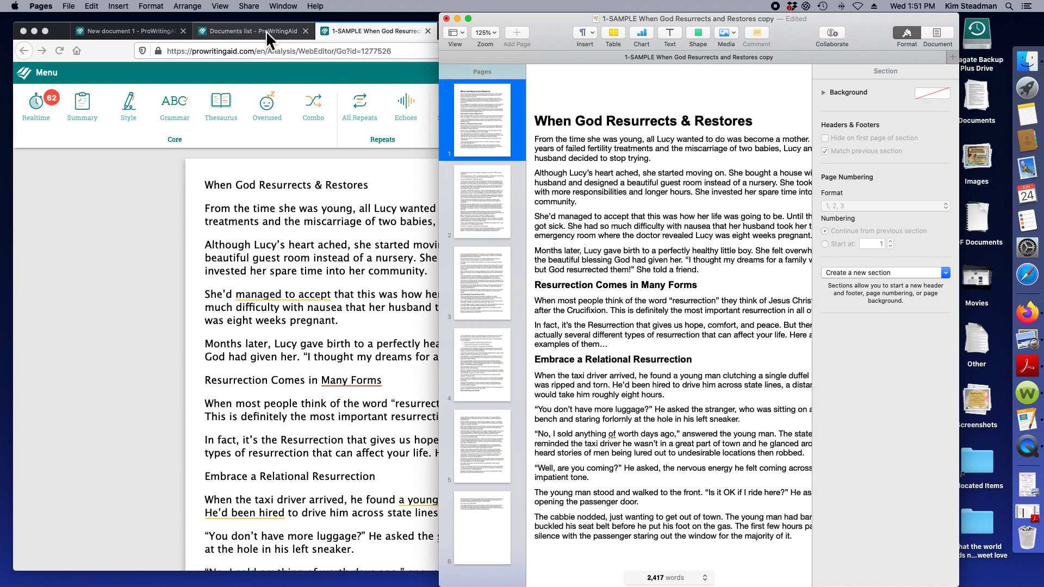
# - Add the line "Uploads of a document no more than 3000 words." below the chapter lines in New document 1
pyautogui.click(141, 32)
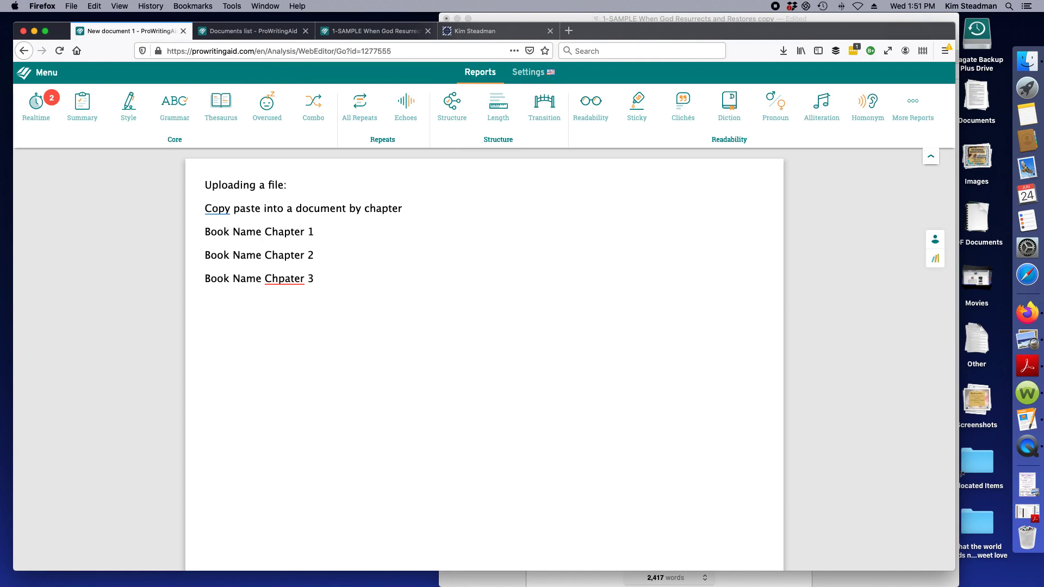
pyautogui.write('Uploads')
pyautogui.write('of ')
pyautogui.write('a co')
pyautogui.press('BackSpace')
pyautogui.press('BackSpace')
pyautogui.write('documen')
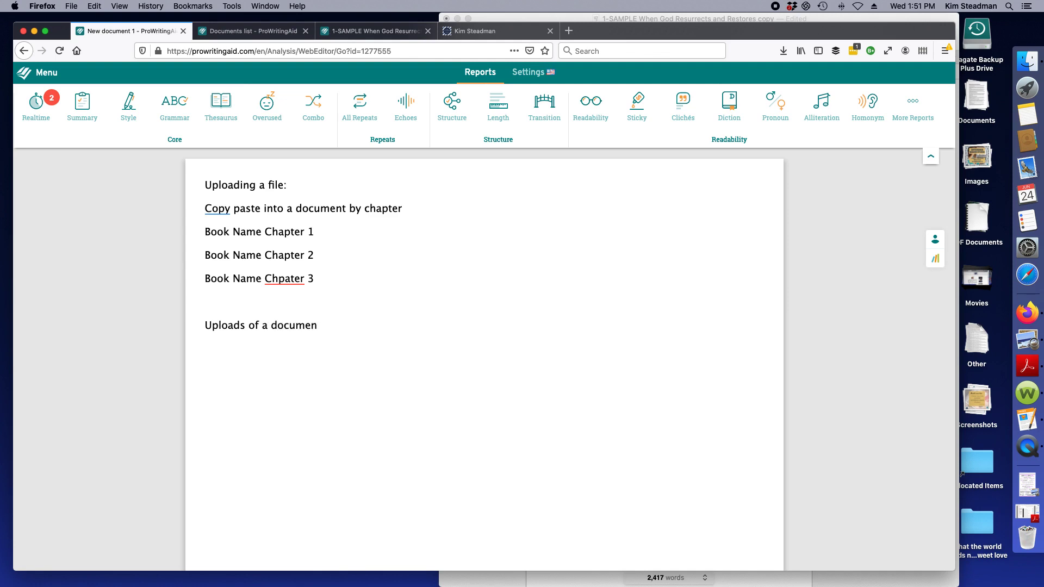
pyautogui.write('t no more than 3000 words.')
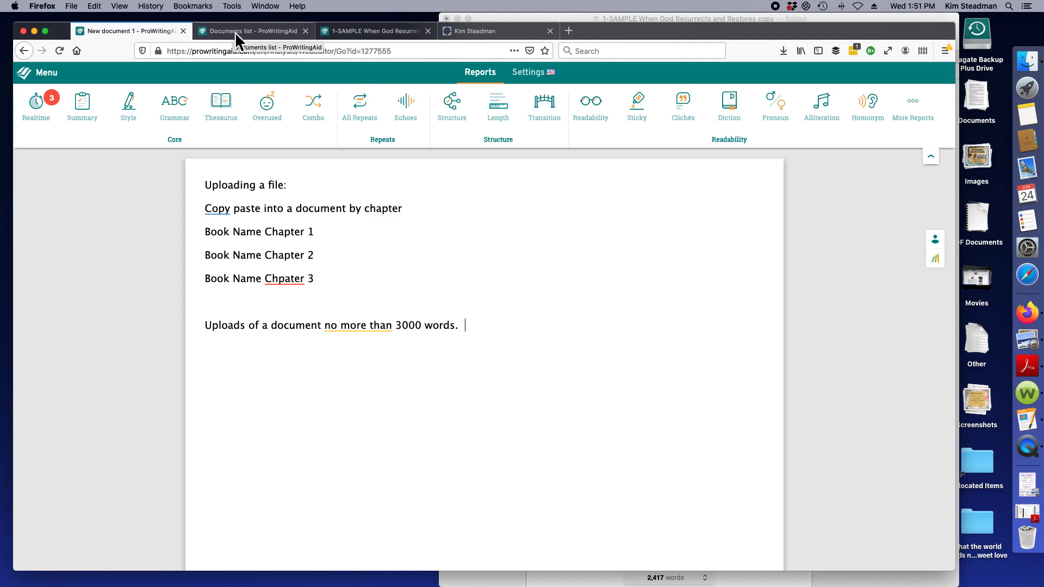
# - Show the additional reports offered for the sample manuscript and read through its Summary report to the end
pyautogui.click(372, 34)
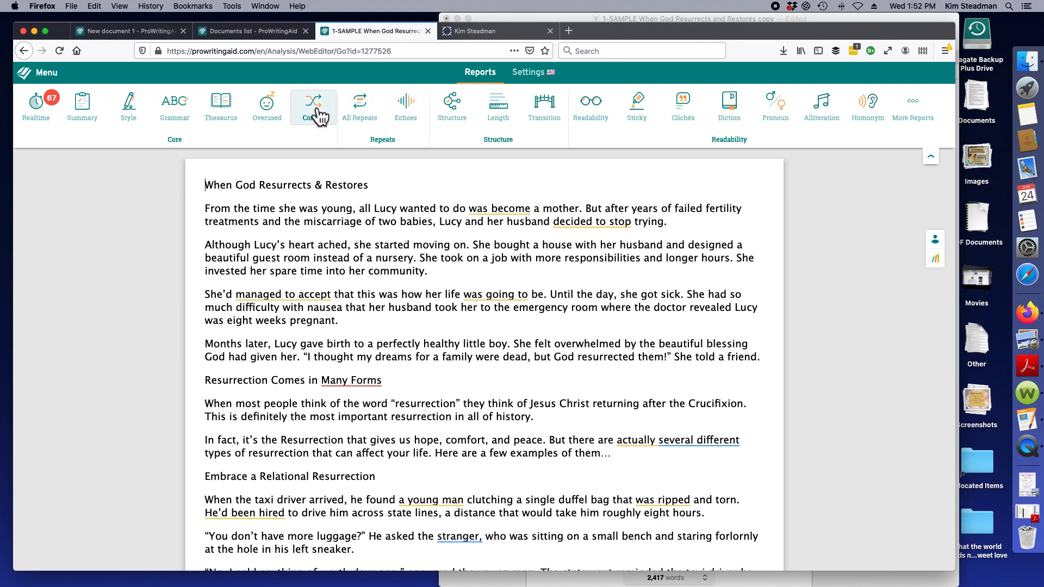
pyautogui.click(915, 117)
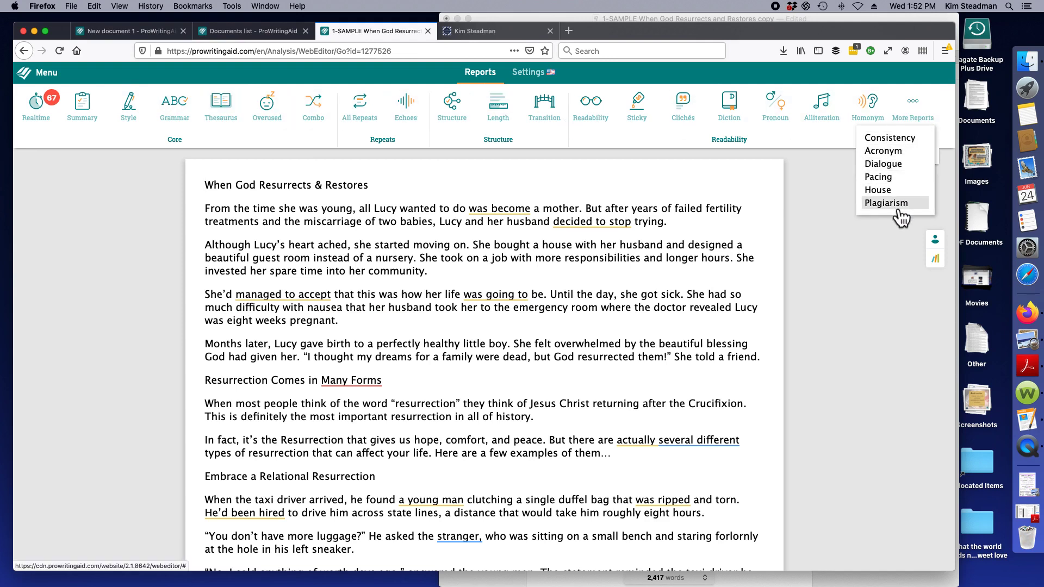
pyautogui.click(84, 107)
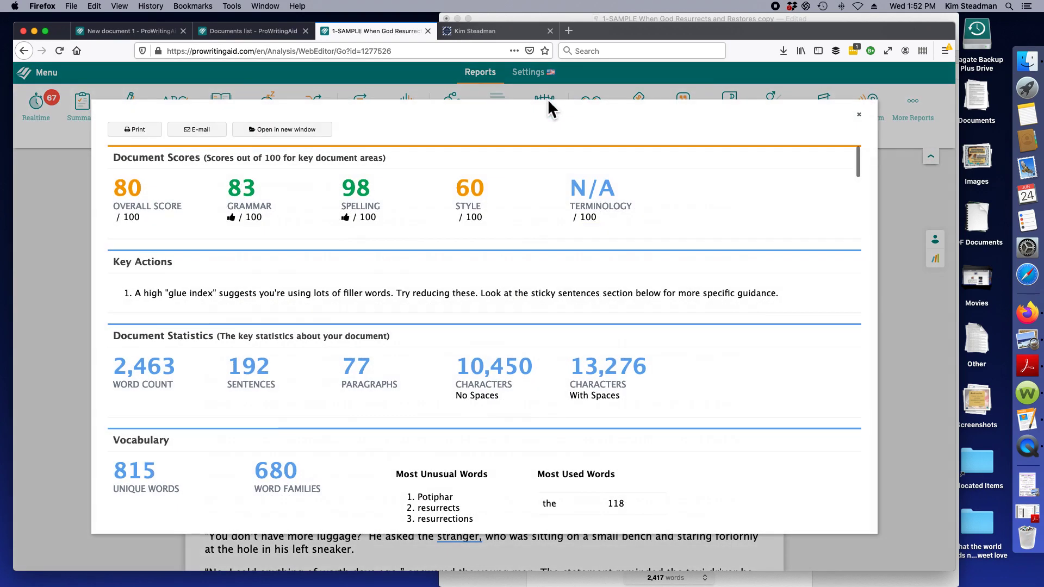
pyautogui.scroll(-10, 682, 174)
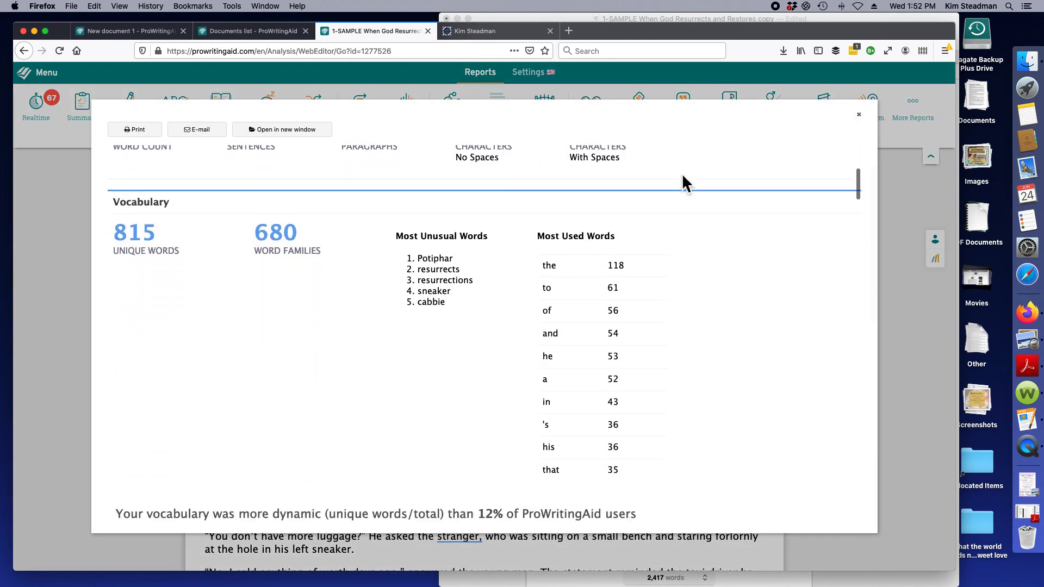
pyautogui.scroll(-15, 681, 174)
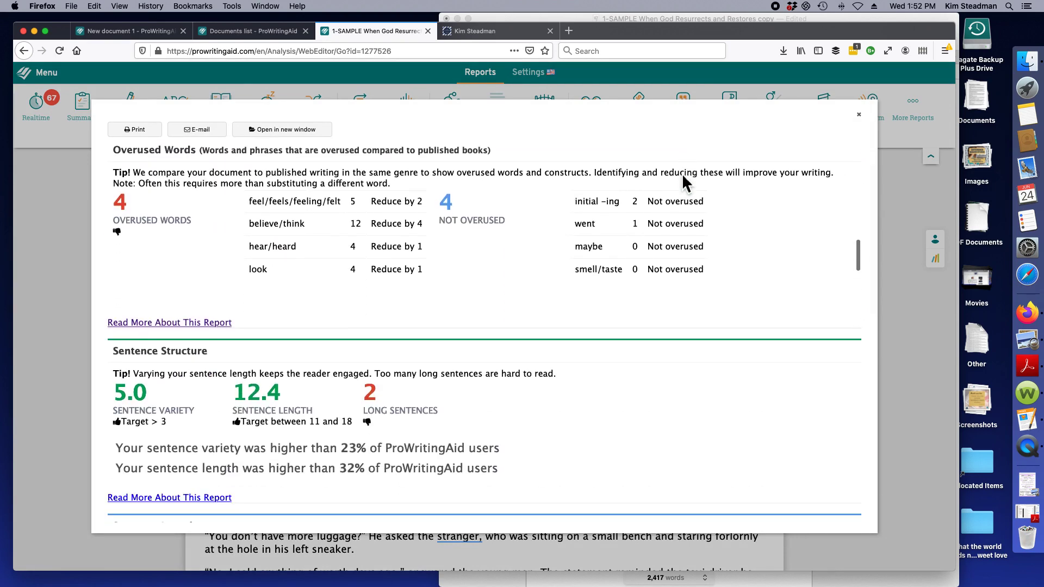
pyautogui.scroll(-10, 682, 178)
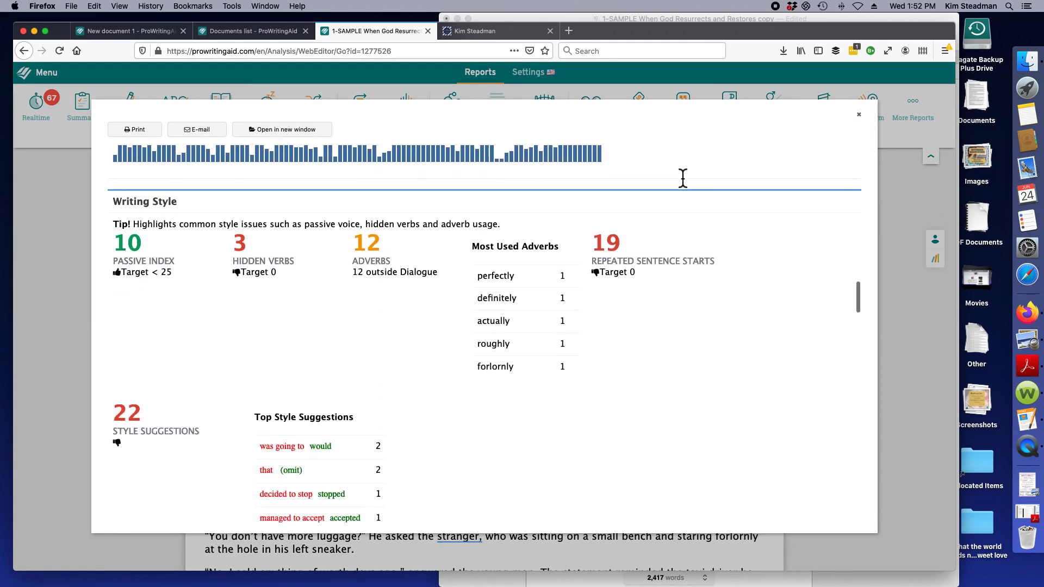
pyautogui.scroll(-15, 682, 174)
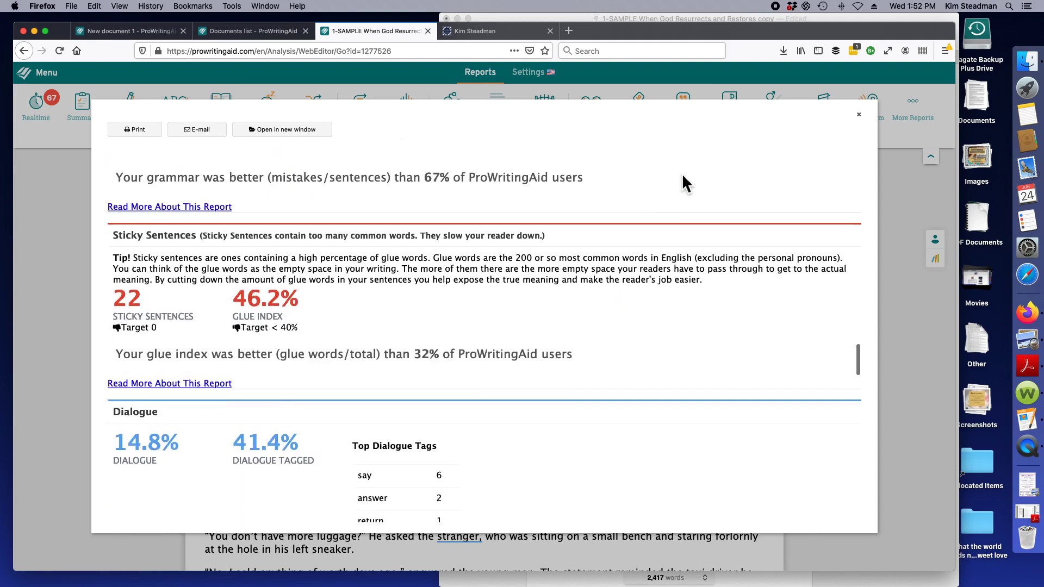
pyautogui.scroll(-15, 683, 178)
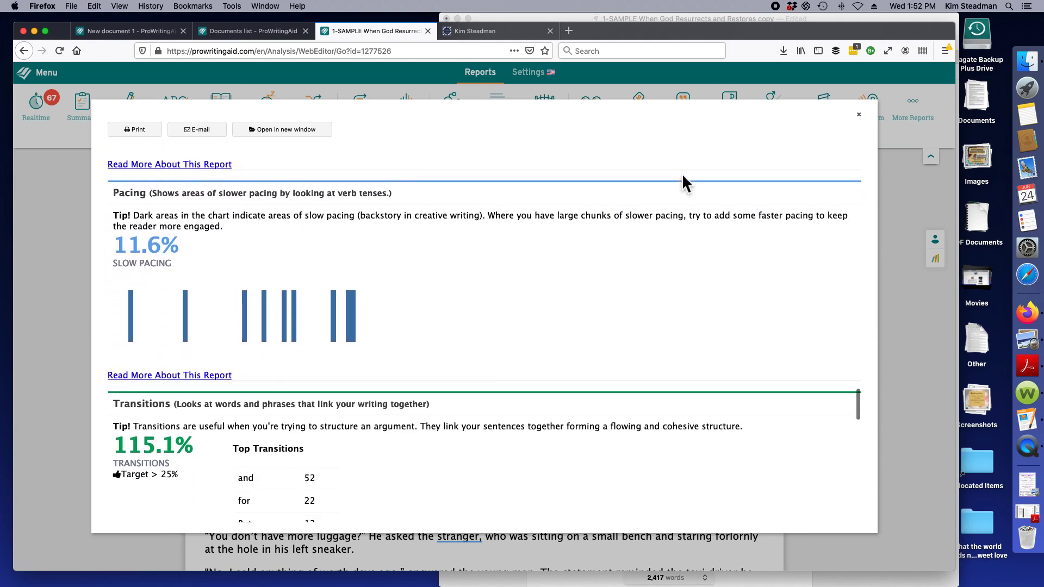
pyautogui.scroll(-15, 683, 184)
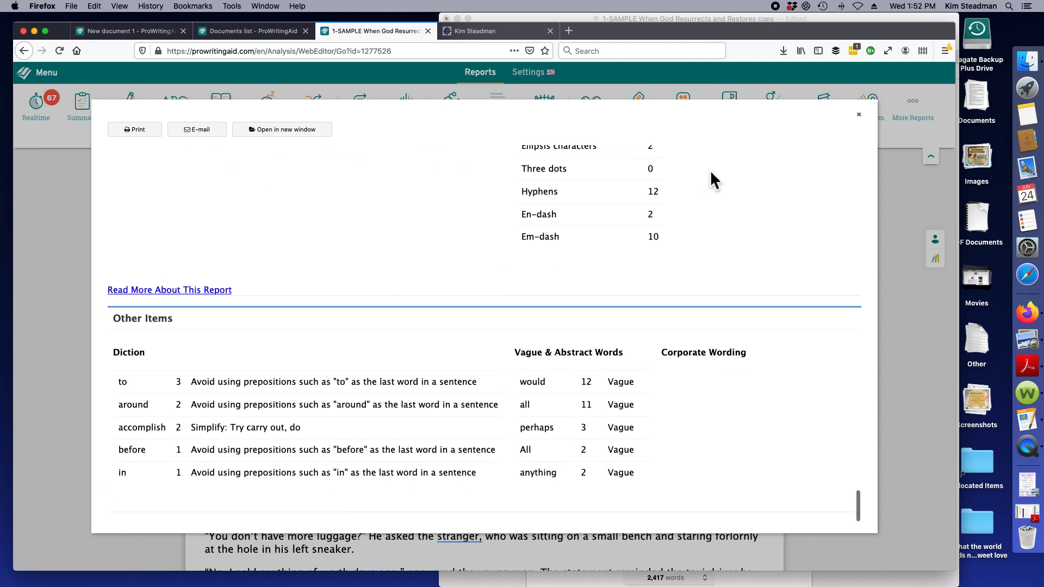
pyautogui.click(864, 122)
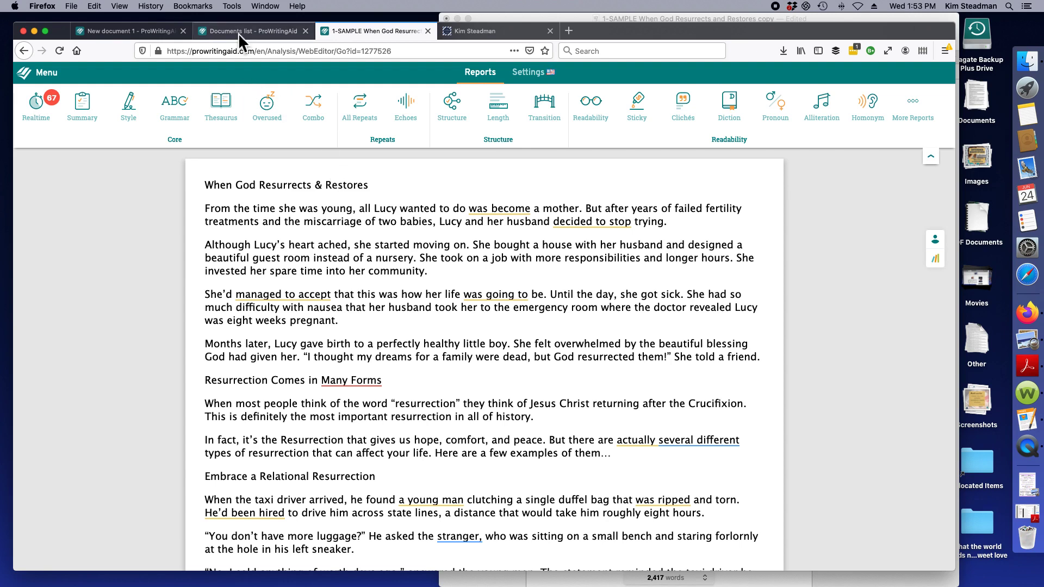
# - Correct the misspelled "Chpater" to "Chapter" in the third chapter line of New document 1
pyautogui.click(151, 33)
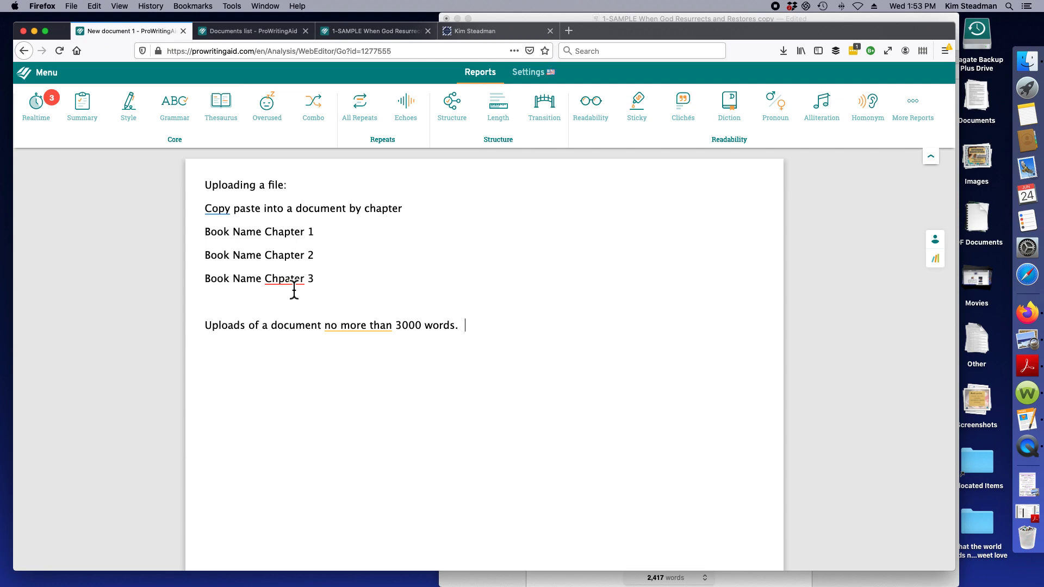
pyautogui.moveTo(294, 289)
pyautogui.click(232, 351)
# - Switch to the manuscript in Pages, widen its window and examine the formatting of its first two pages beside the web editor copy
pyautogui.click(353, 36)
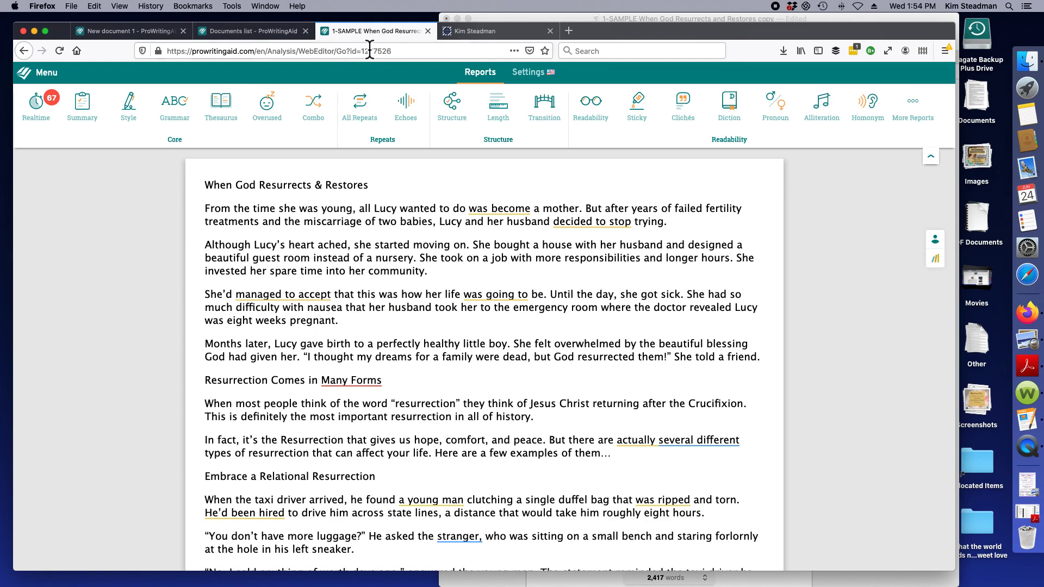
pyautogui.click(522, 18)
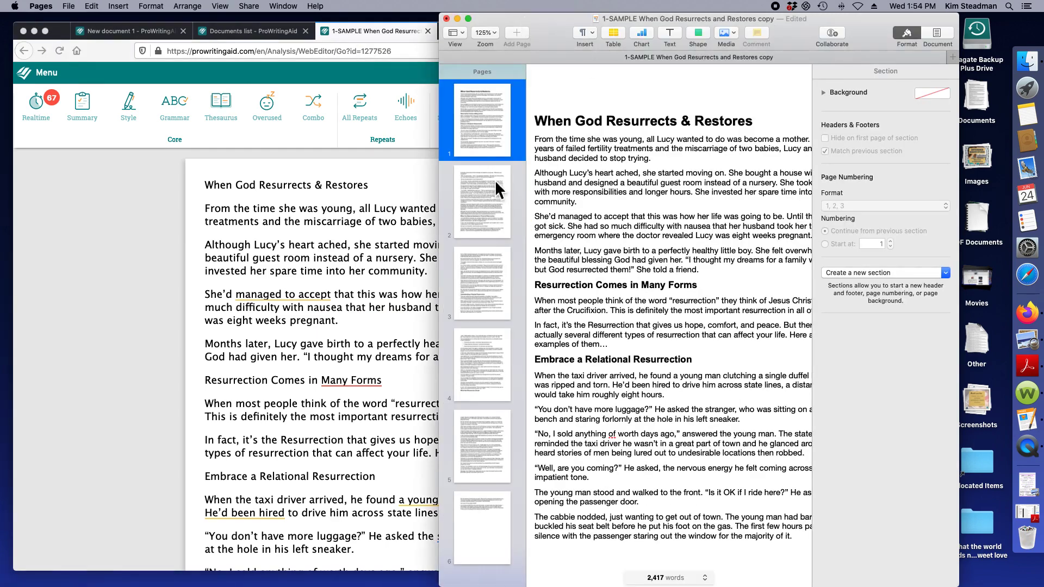
pyautogui.moveTo(446, 202); pyautogui.dragTo(344, 203)
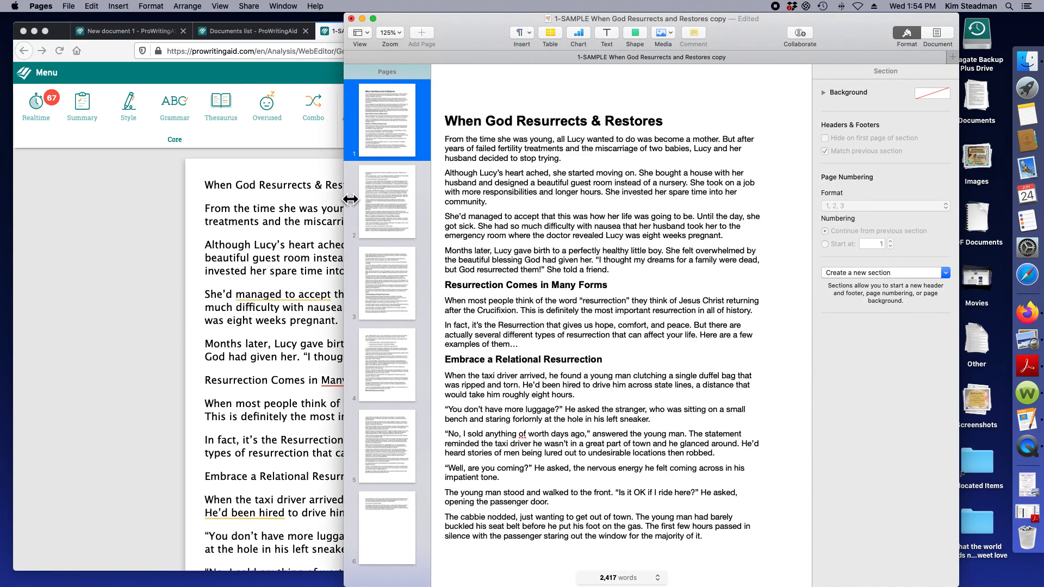
pyautogui.moveTo(466, 27); pyautogui.dragTo(515, 25)
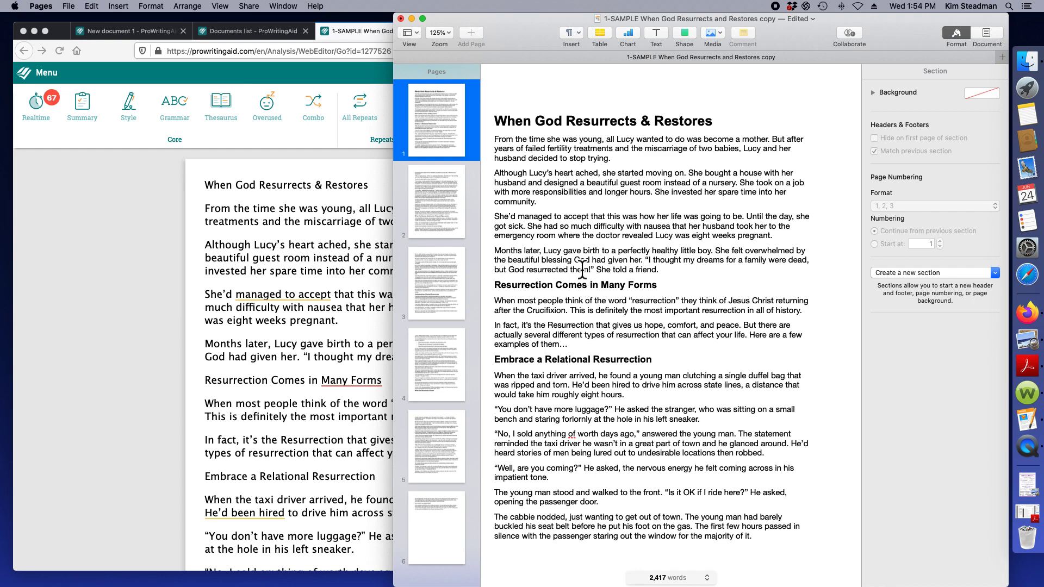
pyautogui.scroll(-10, 581, 269)
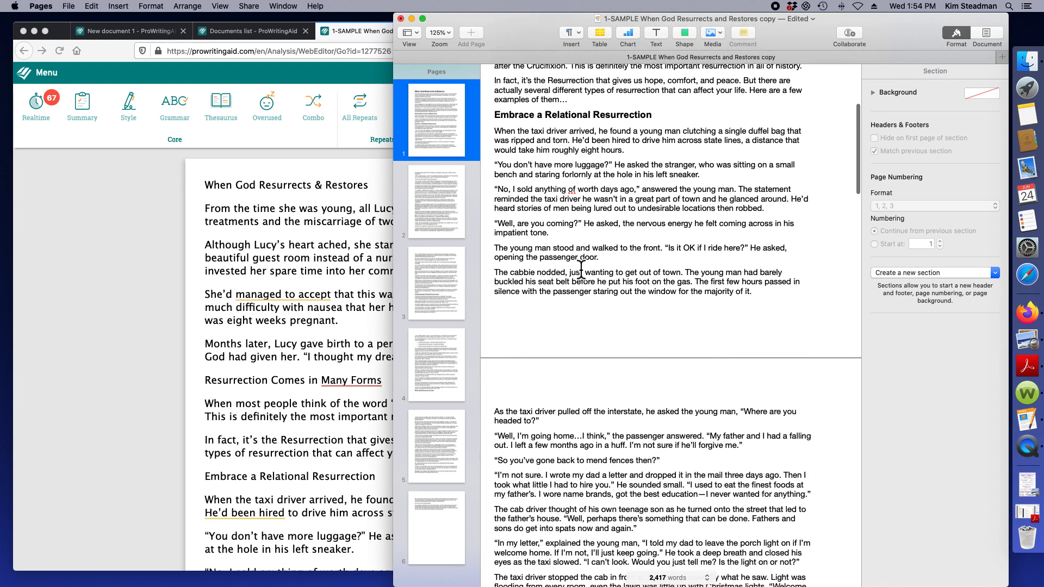
pyautogui.scroll(-9, 581, 270)
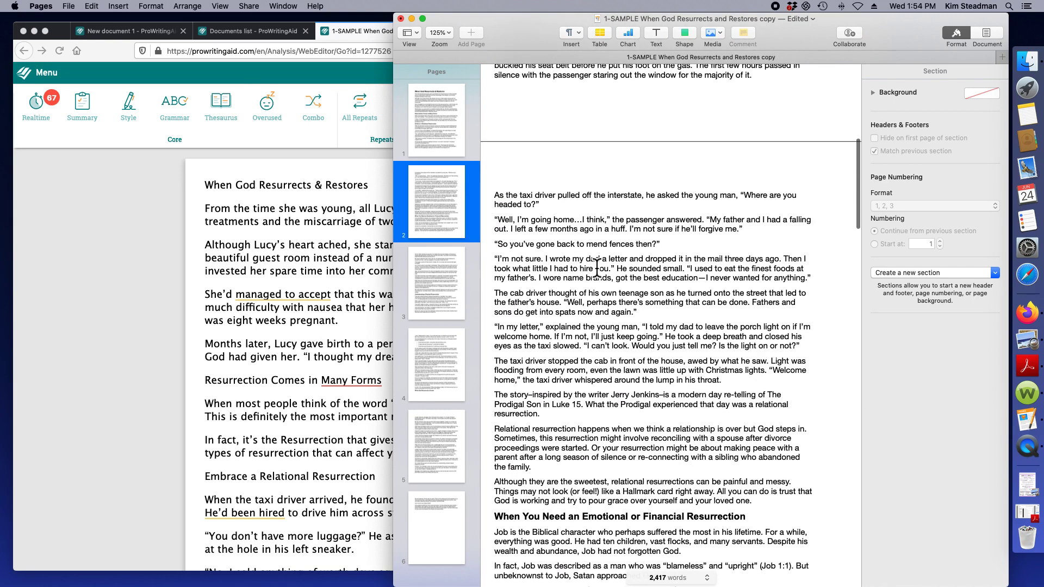
# - Insert the heading line "#1 Hint" above "Copy paste into a document by chapter" in New document 1
pyautogui.click(307, 292)
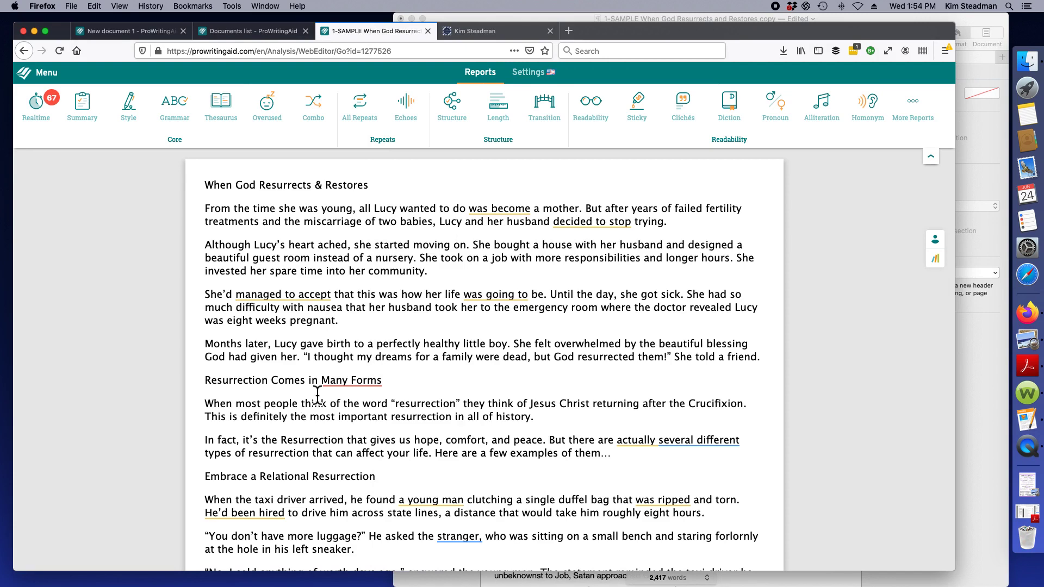
pyautogui.click(148, 31)
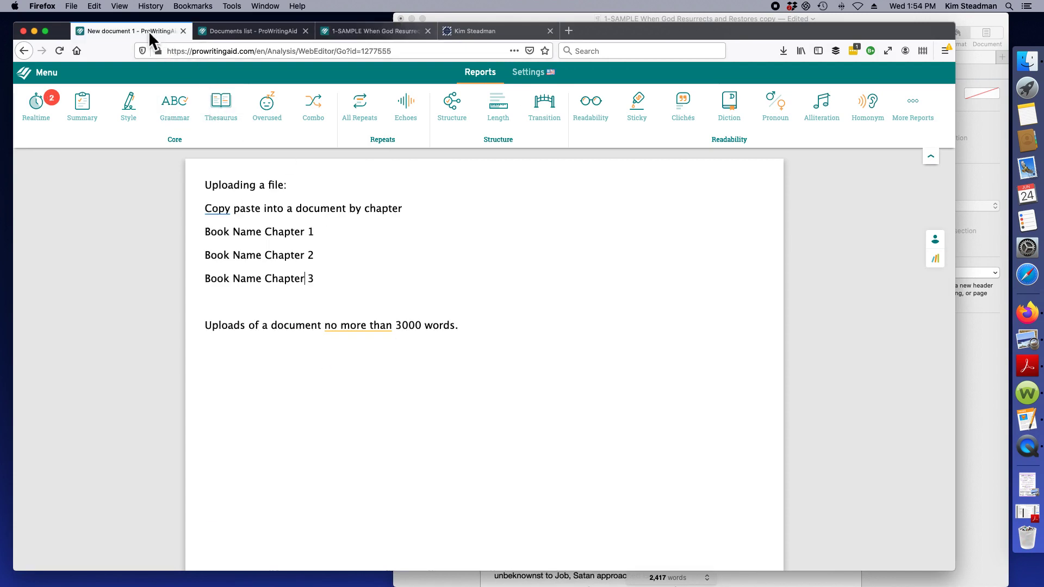
pyautogui.click(204, 208)
pyautogui.press('Return')
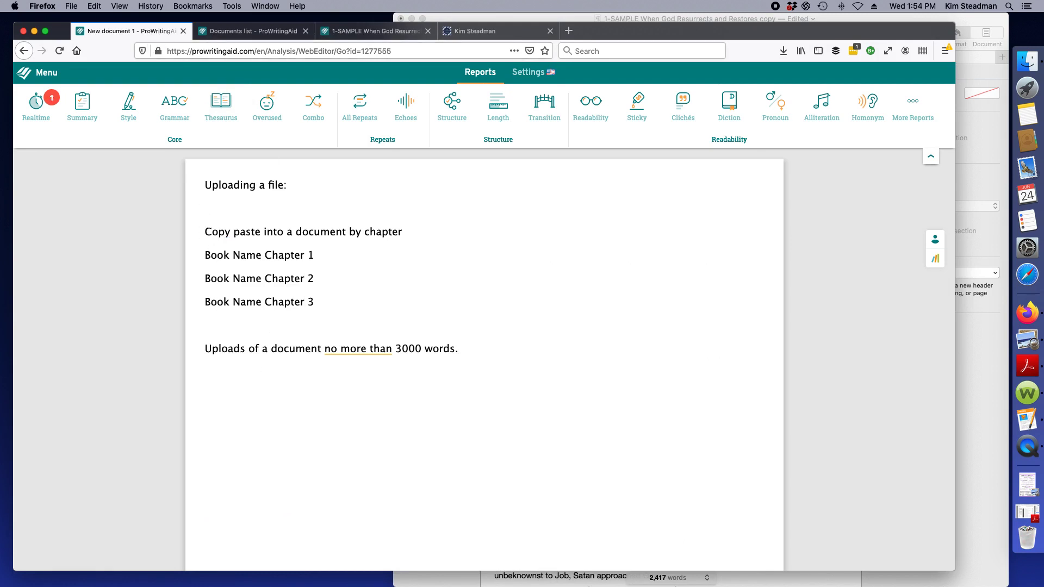
pyautogui.write('#1 Hint')
# - Add "#2 Hint" below the 3000-word note, followed by the line "Don't use a formatted document to copy and paste or upload."
pyautogui.click(465, 357)
pyautogui.press('Return')
pyautogui.press('Return')
pyautogui.write('#2 Hint')
pyautogui.write("Don't use a for")
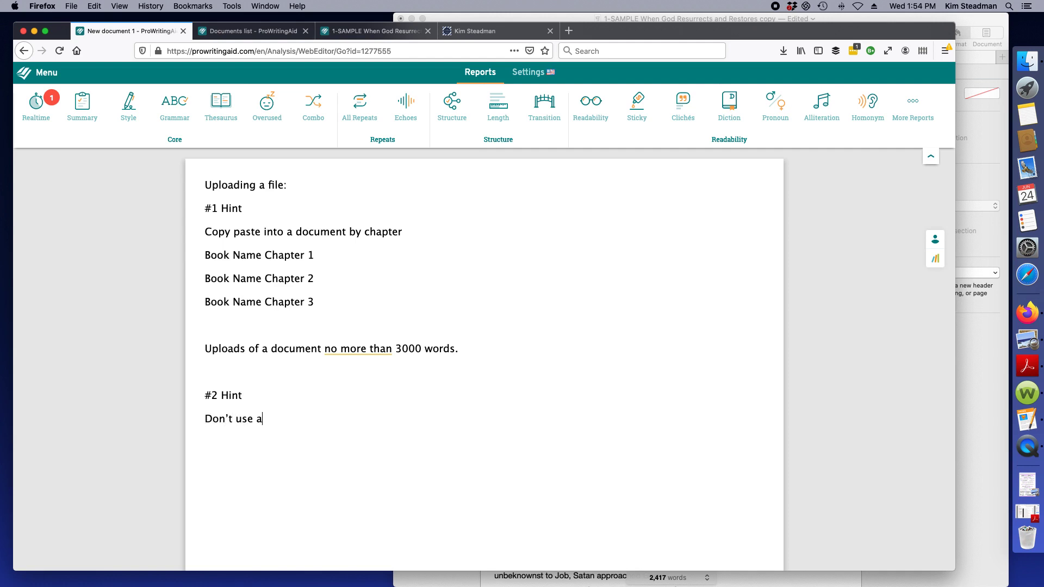
pyautogui.write('matted c')
pyautogui.write('ocumen')
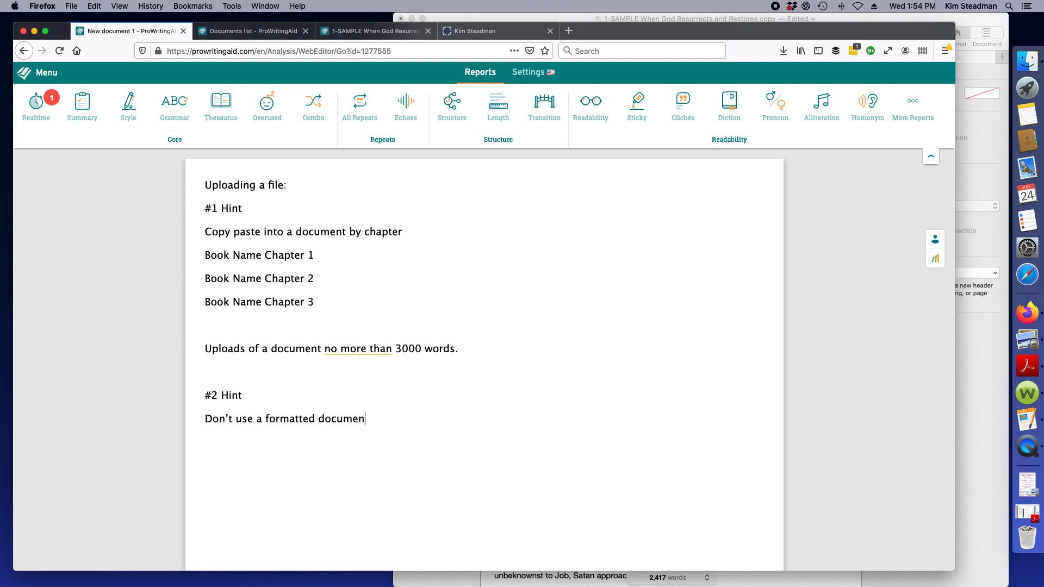
pyautogui.write('t to copy and paste or upload.')
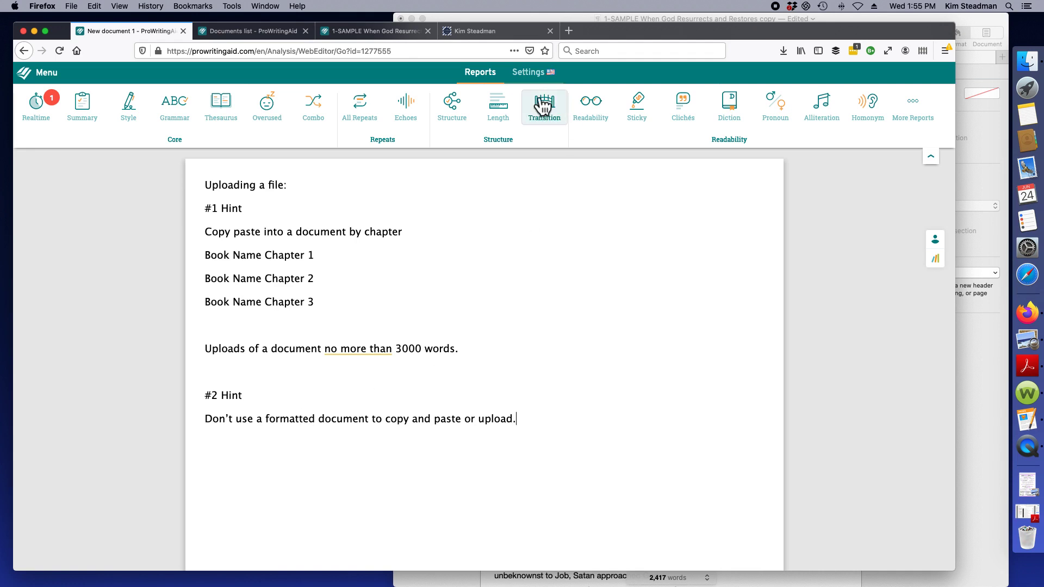
# - Compare the formatting of the Pages manuscript with its copy in the ProWritingAid editor, reading through the taxi driver story
pyautogui.click(507, 17)
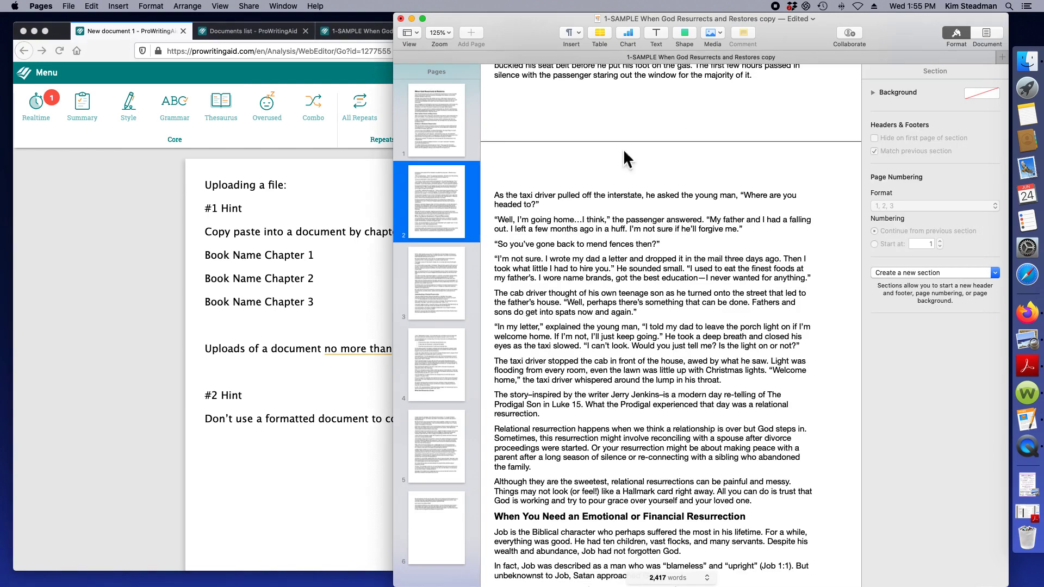
pyautogui.scroll(5, 575, 193)
pyautogui.scroll(2, 575, 193)
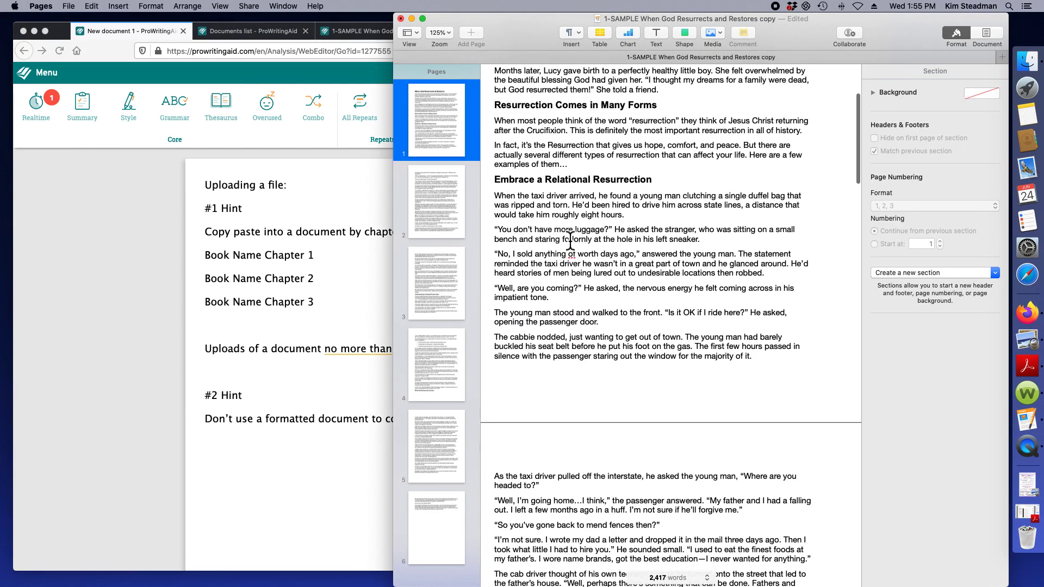
pyautogui.click(536, 234)
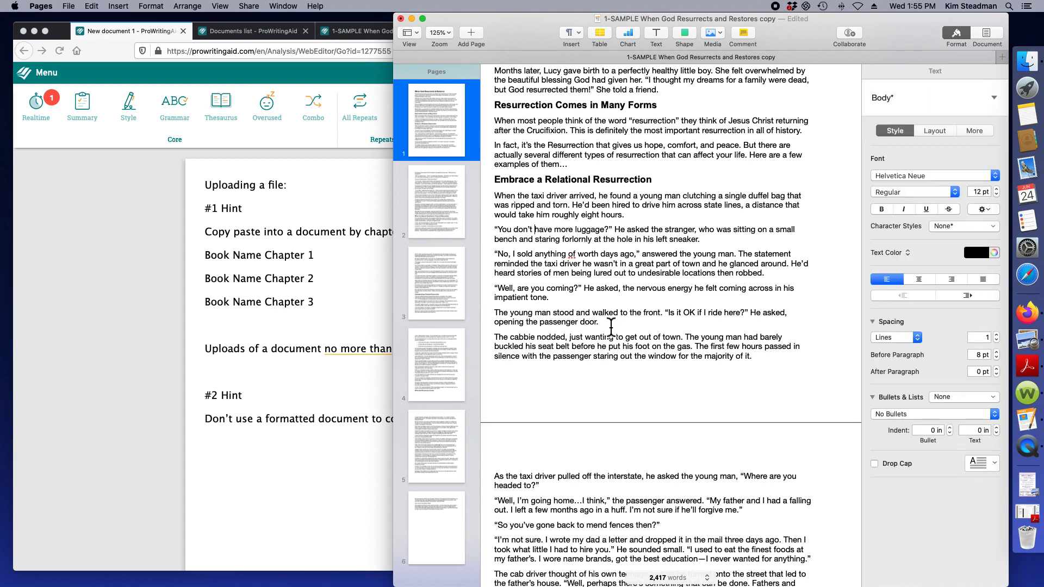
pyautogui.click(335, 28)
pyautogui.scroll(-3, 402, 327)
pyautogui.scroll(-20, 402, 326)
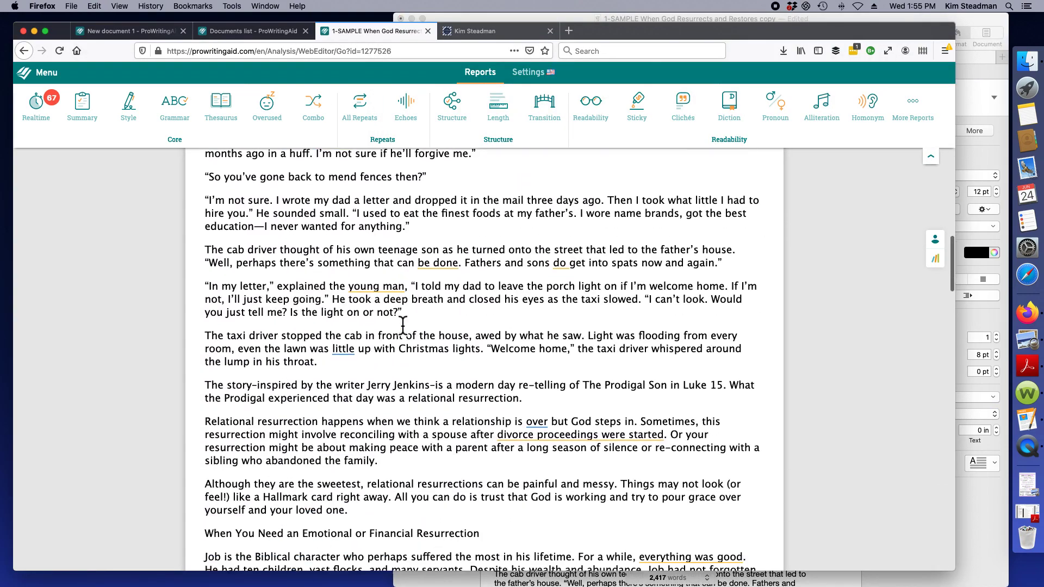
# - Read through the rest of the sample manuscript to its closing prayer and return to its opening title
pyautogui.scroll(-10, 402, 325)
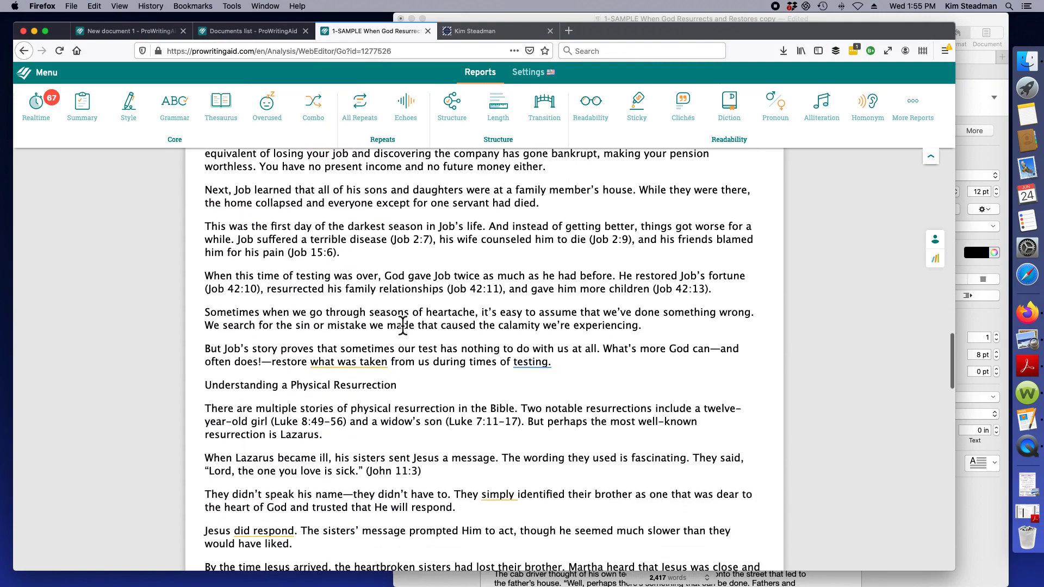
pyautogui.scroll(-15, 402, 325)
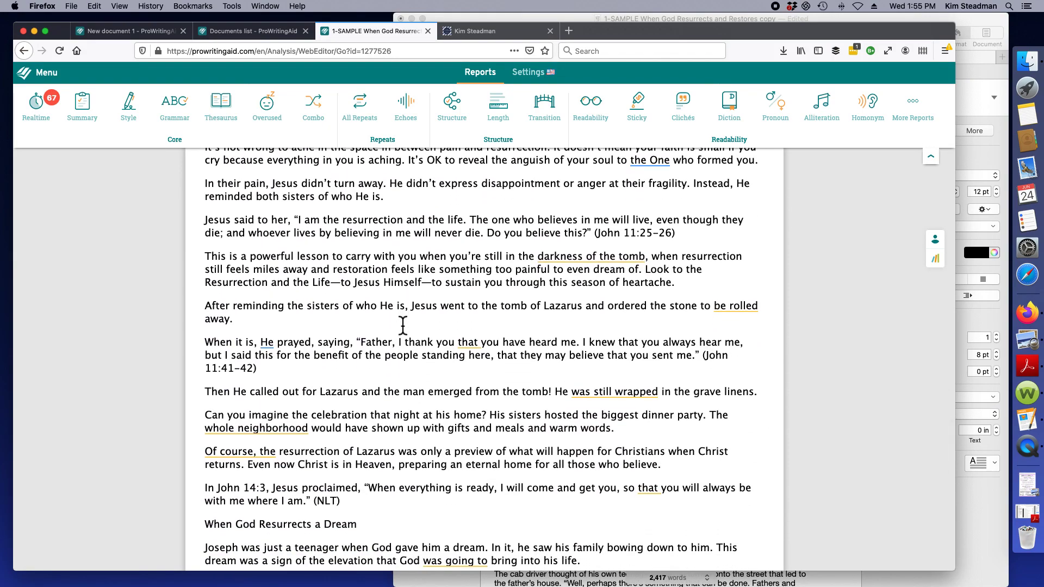
pyautogui.scroll(-20, 402, 324)
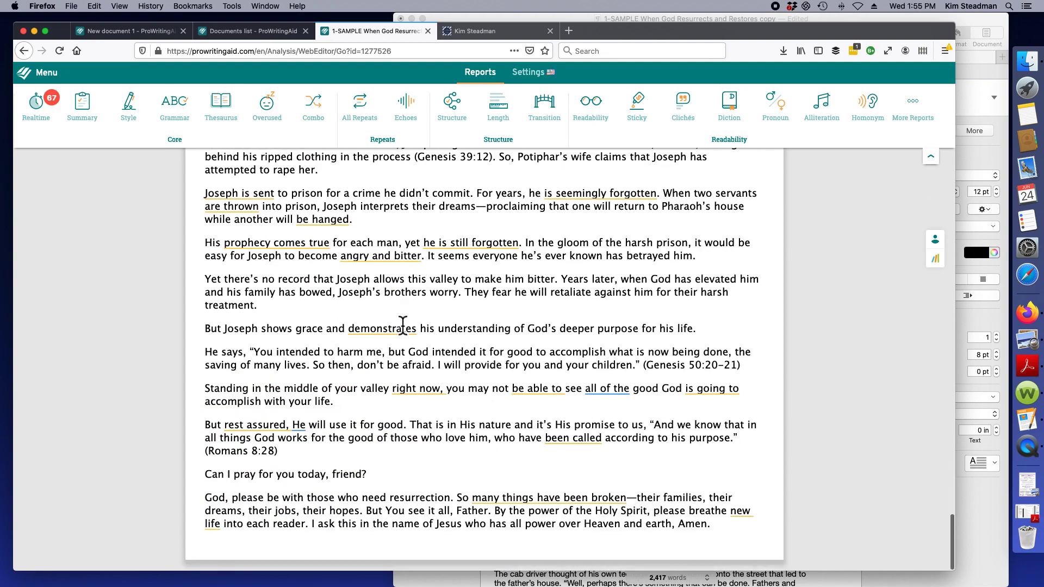
pyautogui.scroll(5, 402, 325)
pyautogui.scroll(-5, 403, 325)
pyautogui.scroll(20, 419, 297)
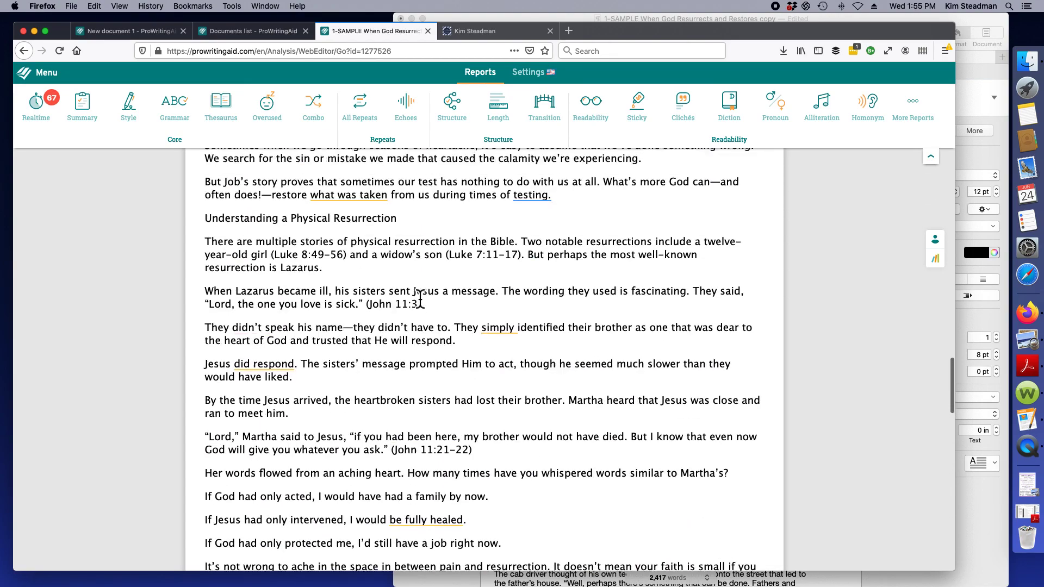
pyautogui.scroll(4, 419, 298)
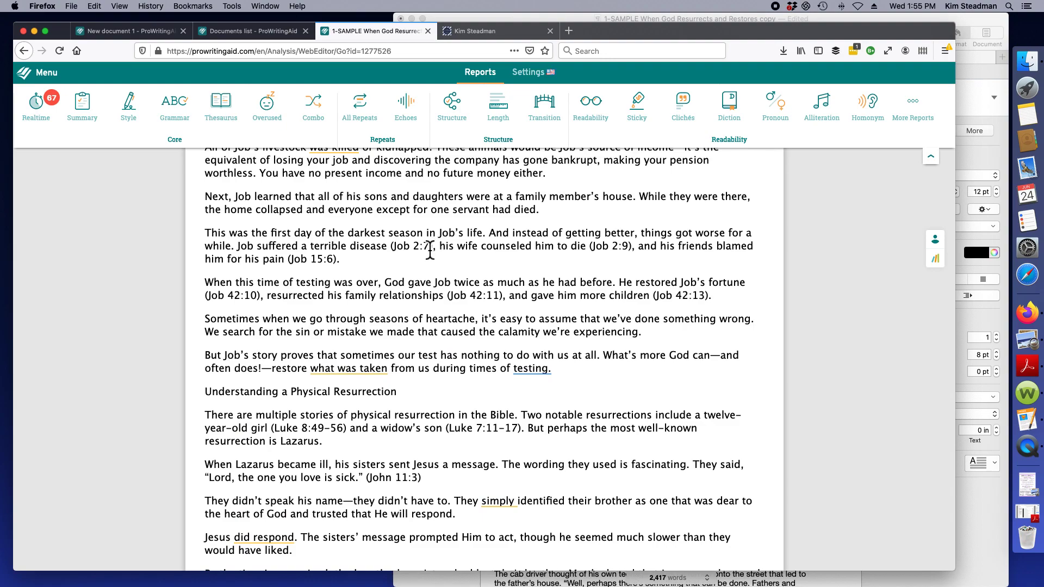
pyautogui.scroll(20, 433, 249)
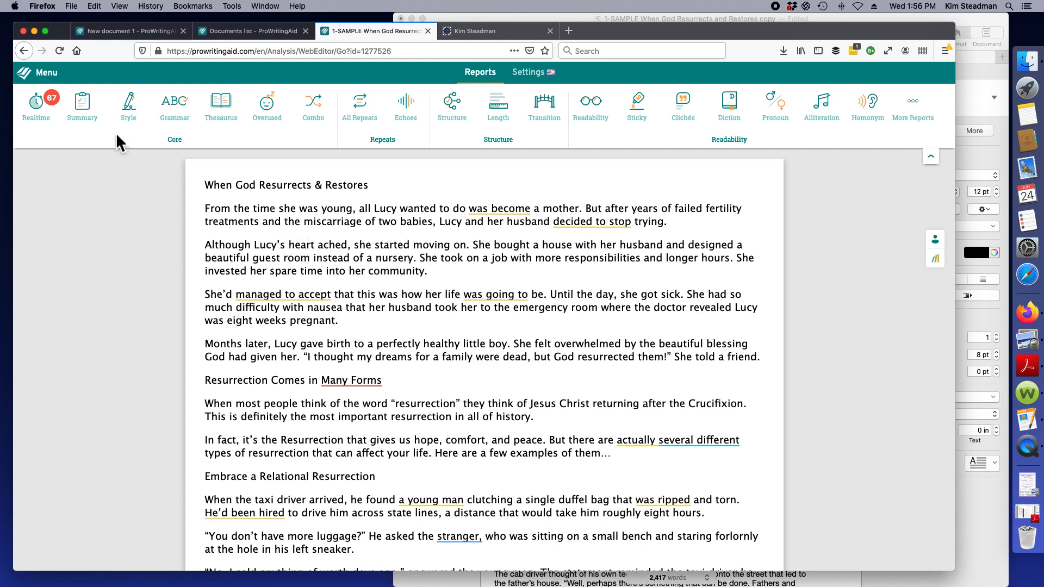
# - Review the realtime issue counts by category and the suggestions for underlined phrases such as "several different" and "was become"
pyautogui.moveTo(50, 113)
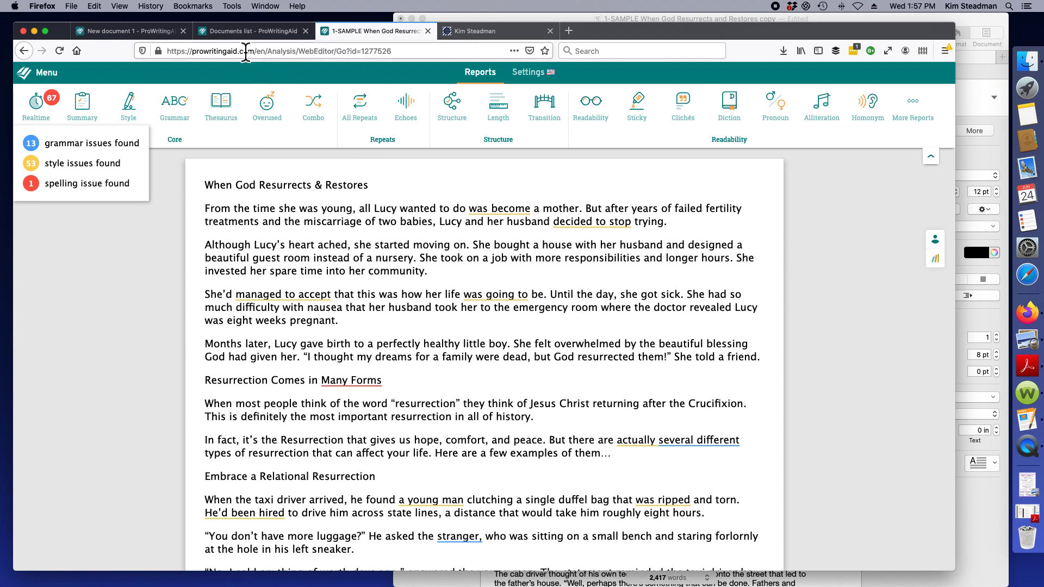
pyautogui.click(85, 158)
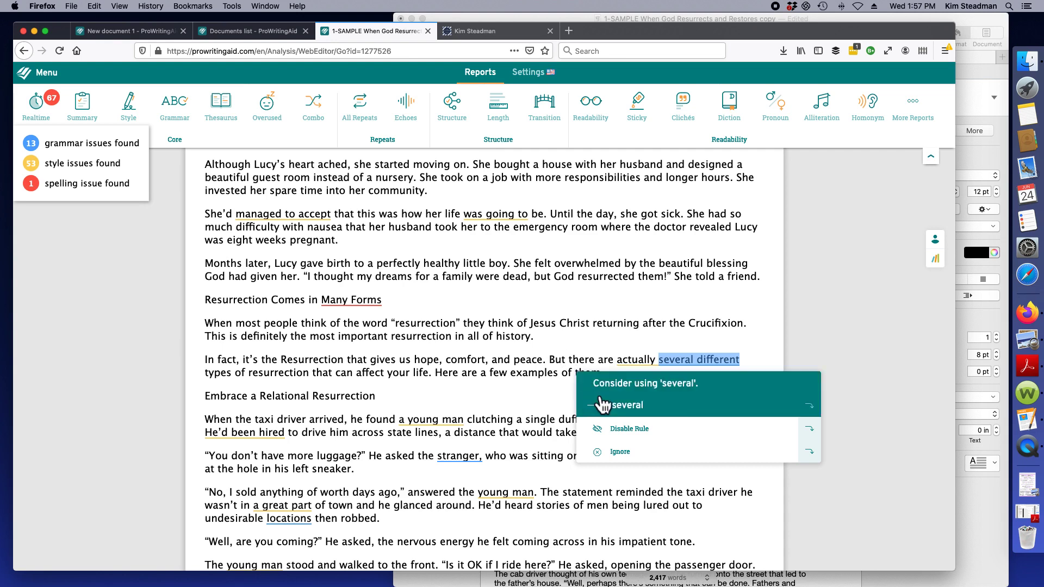
pyautogui.moveTo(523, 214)
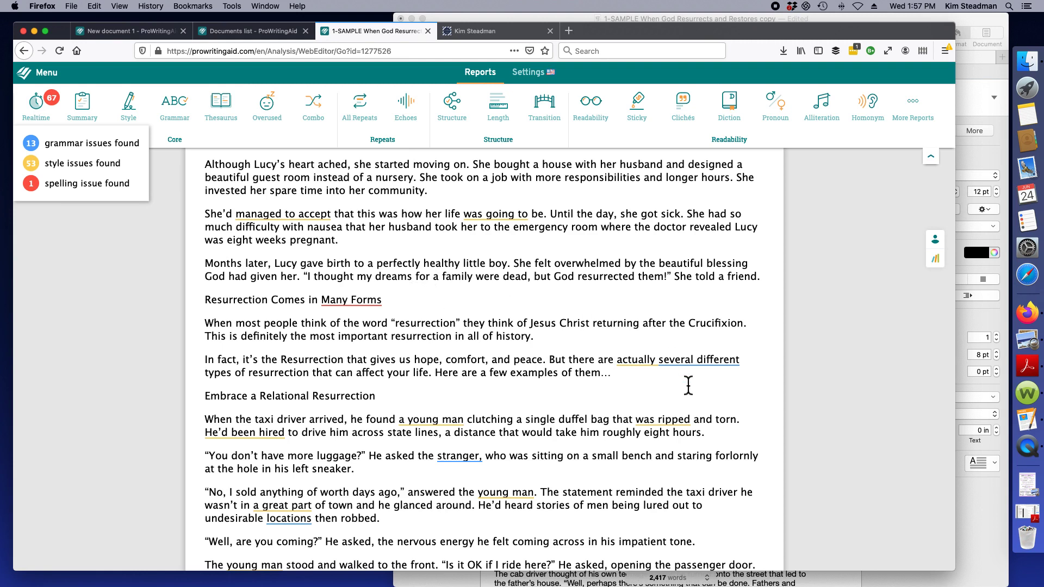
pyautogui.moveTo(680, 371)
pyautogui.scroll(-1, 275, 209)
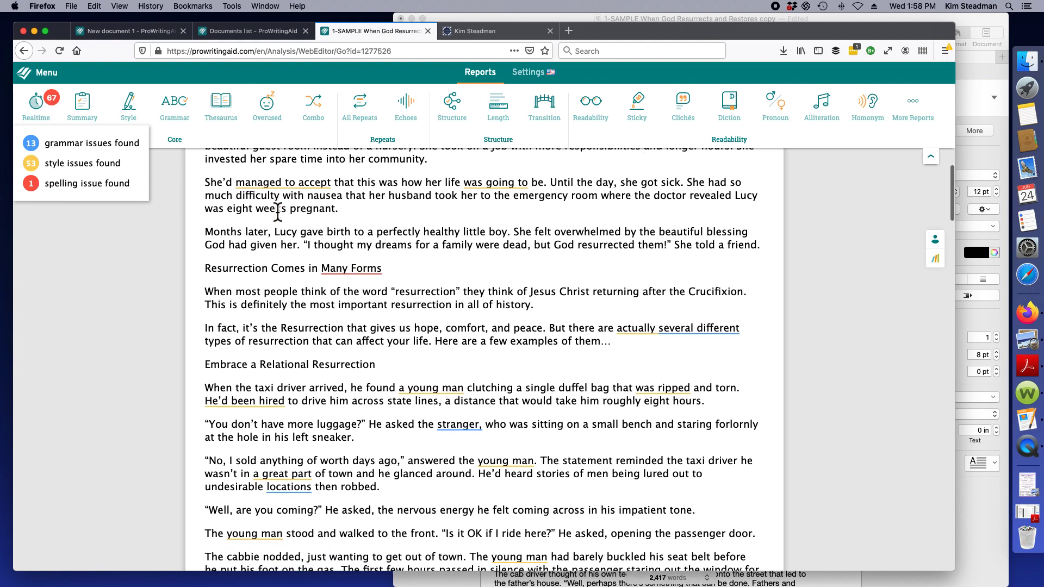
pyautogui.scroll(4, 275, 207)
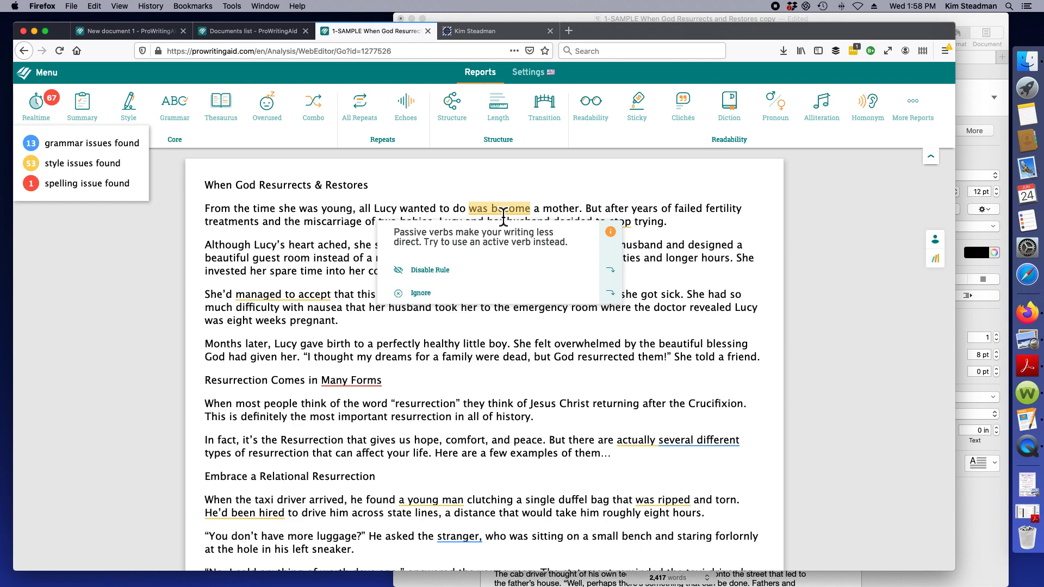
pyautogui.moveTo(289, 303)
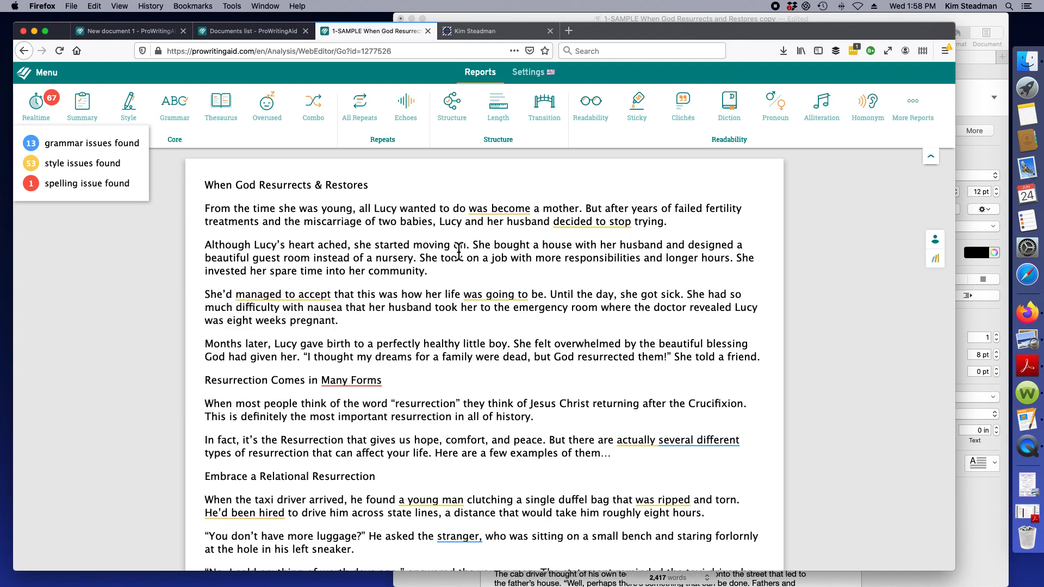
pyautogui.scroll(-3, 424, 257)
pyautogui.scroll(3, 425, 257)
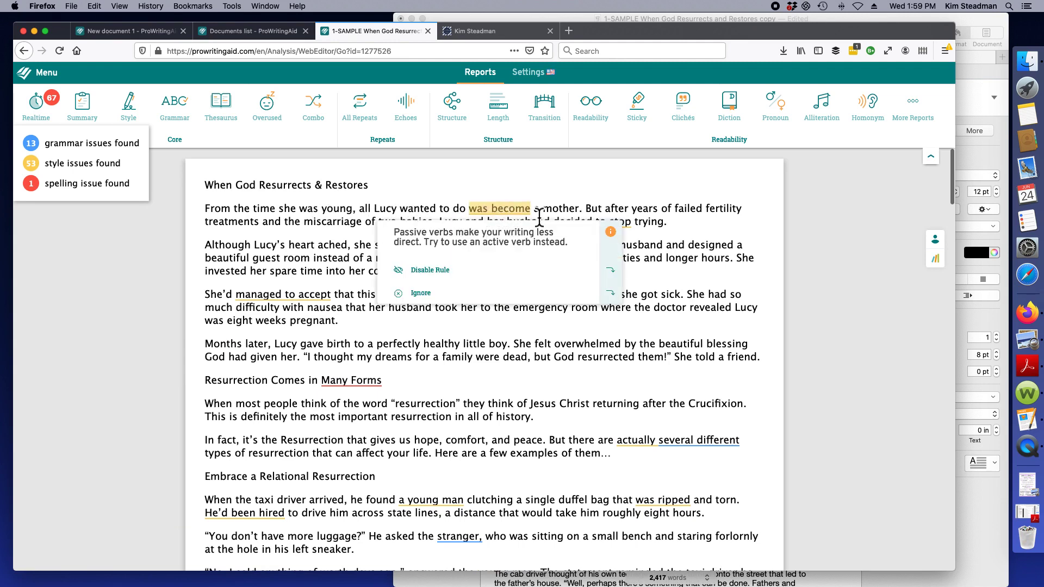
# - Insert "to" between "was" and "become" in the opening sentence and remove the extra space so it reads "was to become"
pyautogui.moveTo(502, 214)
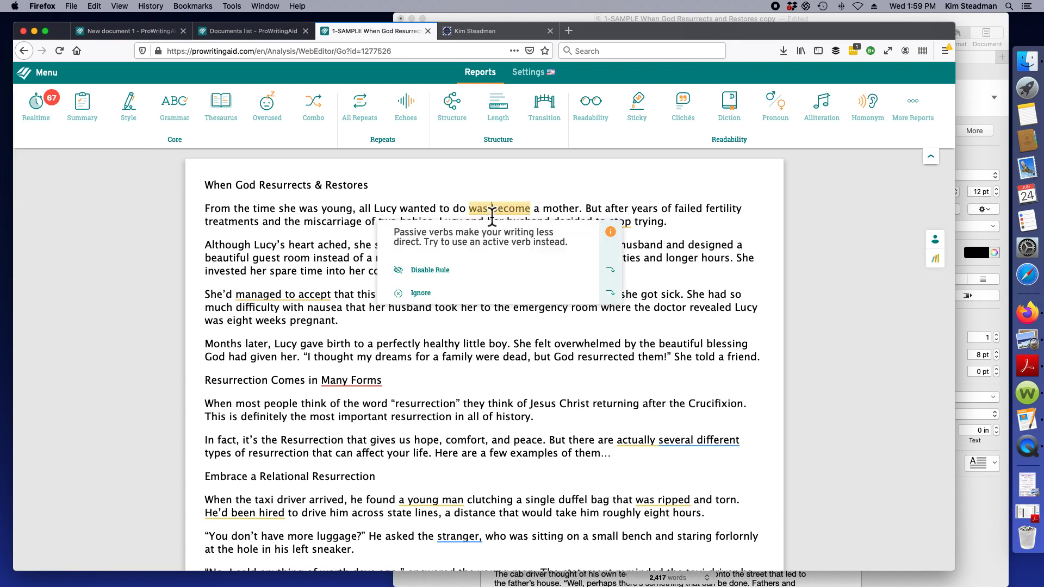
pyautogui.click(492, 208)
pyautogui.write('to')
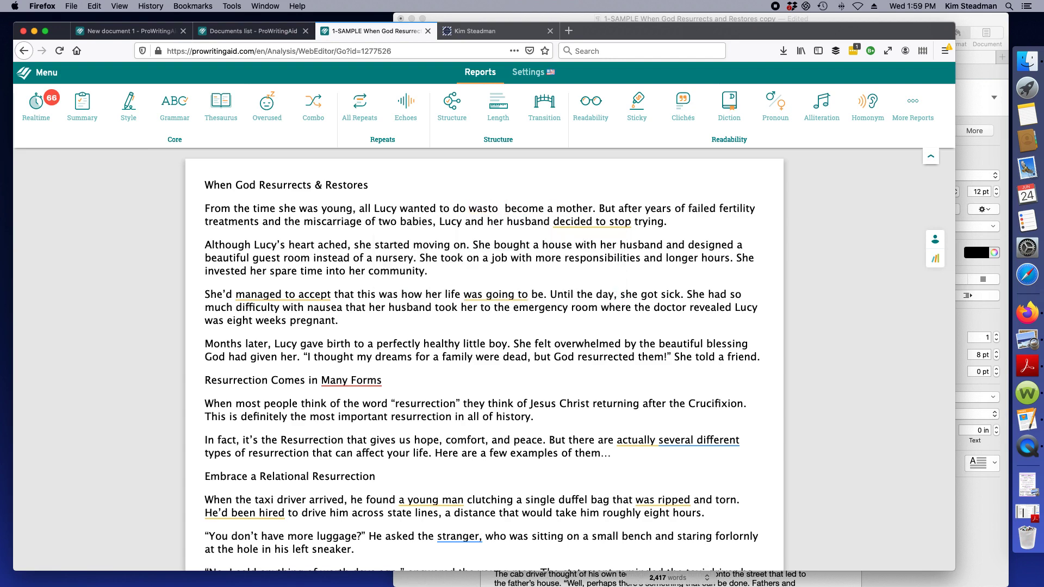
pyautogui.moveTo(480, 209)
pyautogui.click(473, 253)
pyautogui.click(507, 214)
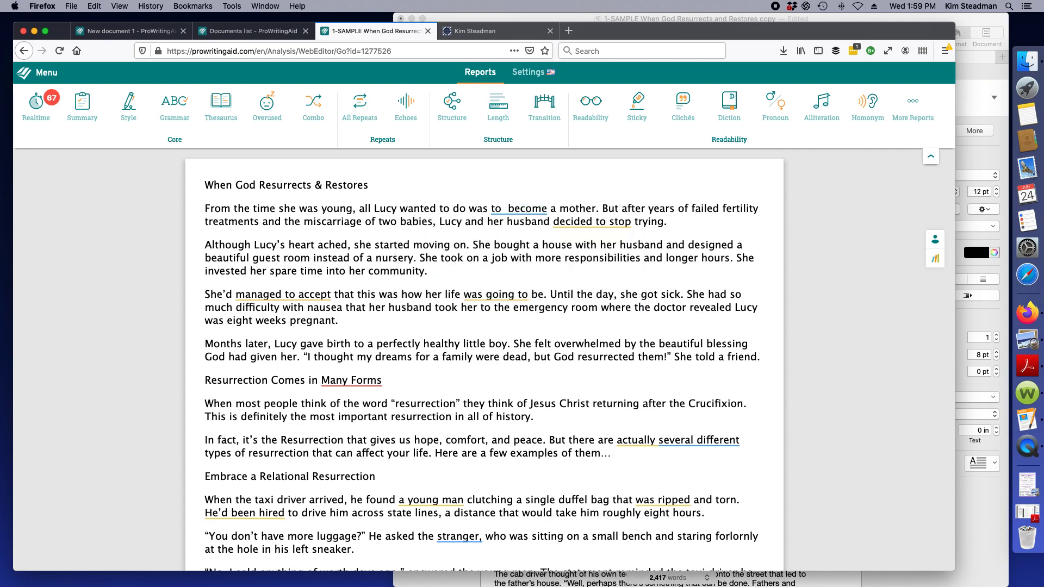
pyautogui.press('BackSpace')
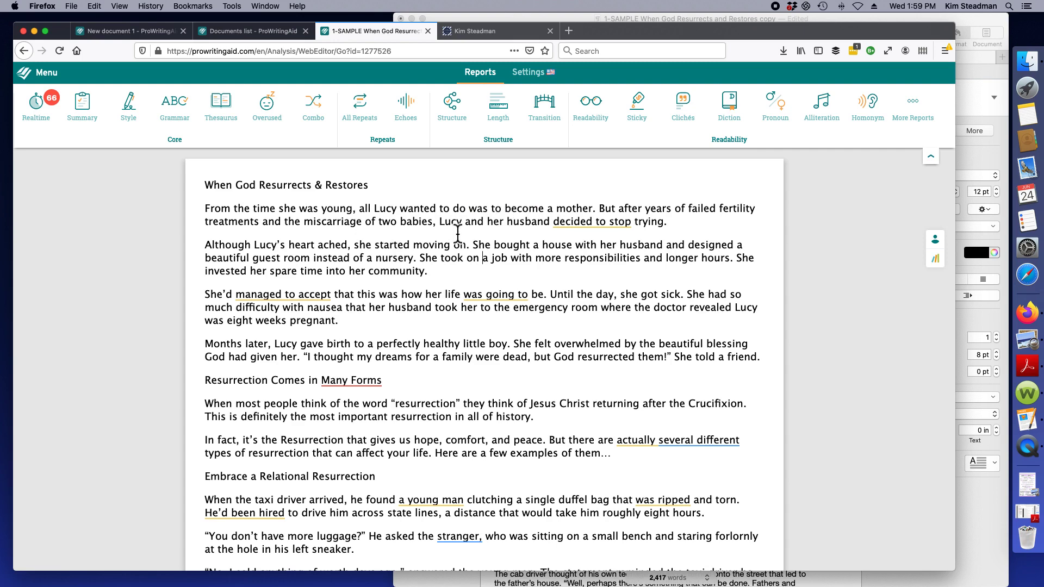
# - Turn realtime checking off and back on for the manuscript
pyautogui.click(55, 109)
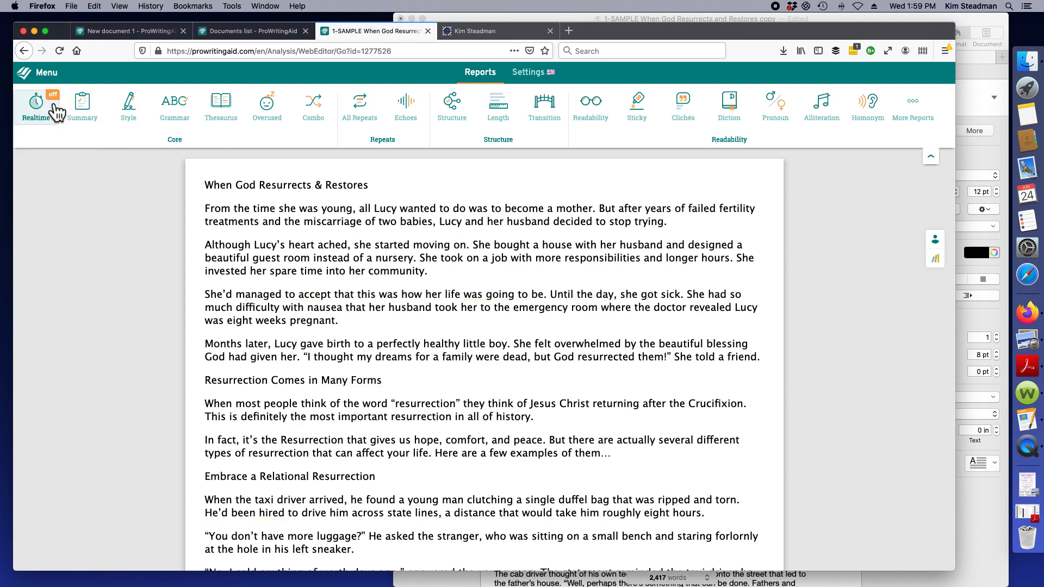
pyautogui.click(55, 108)
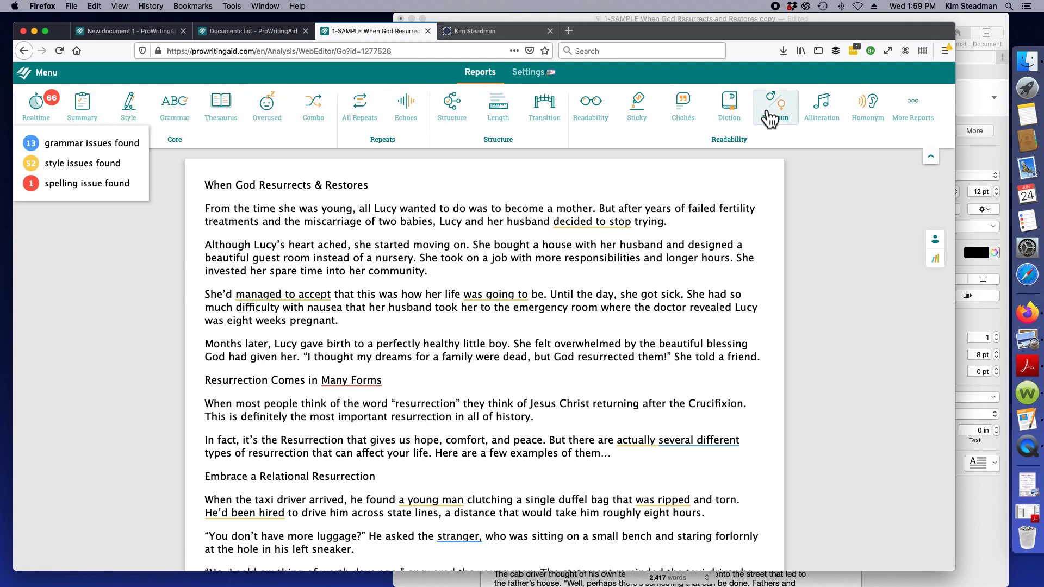
# - Open the Summary report, examine its document scores, statistics, vocabulary, readability and writing style sections, and close it
pyautogui.click(86, 107)
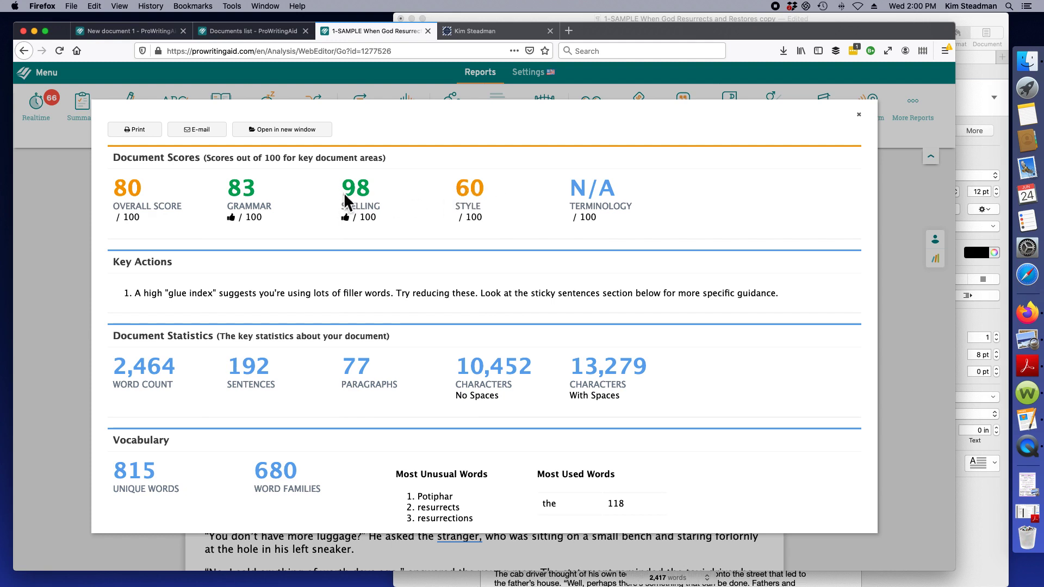
pyautogui.scroll(-2, 344, 198)
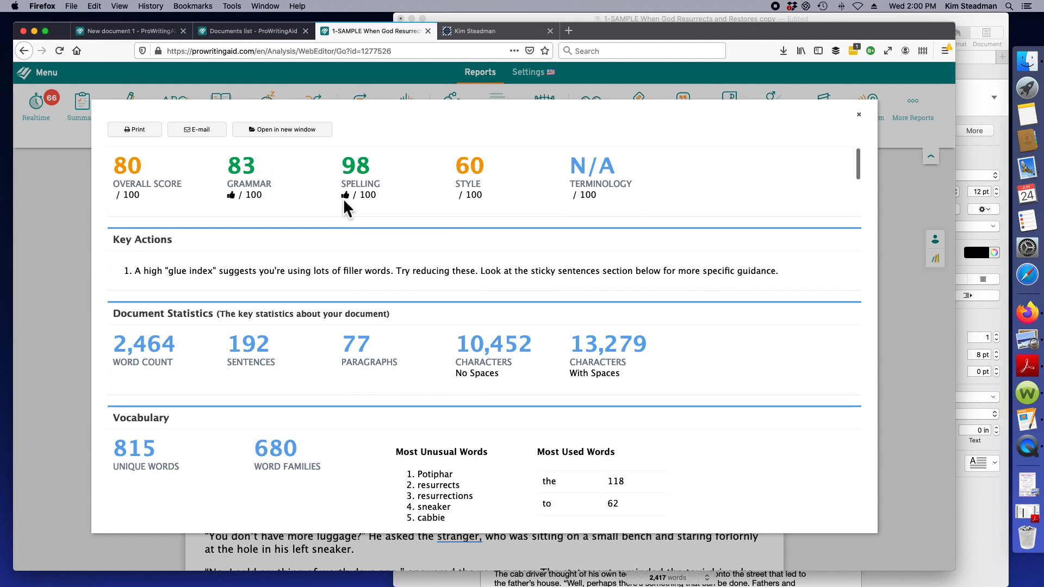
pyautogui.scroll(-3, 344, 198)
pyautogui.scroll(-1, 344, 197)
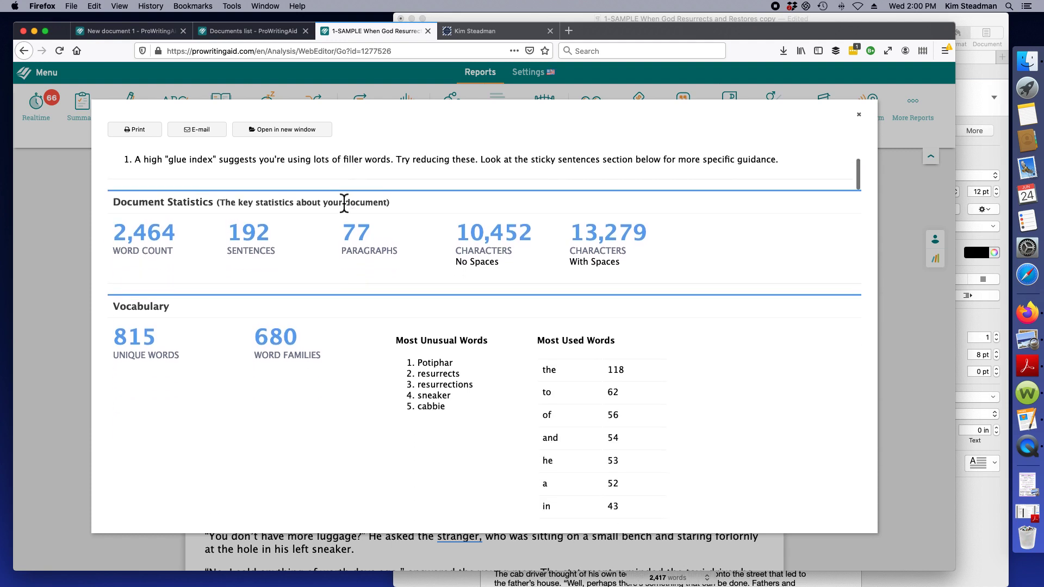
pyautogui.scroll(5, 343, 203)
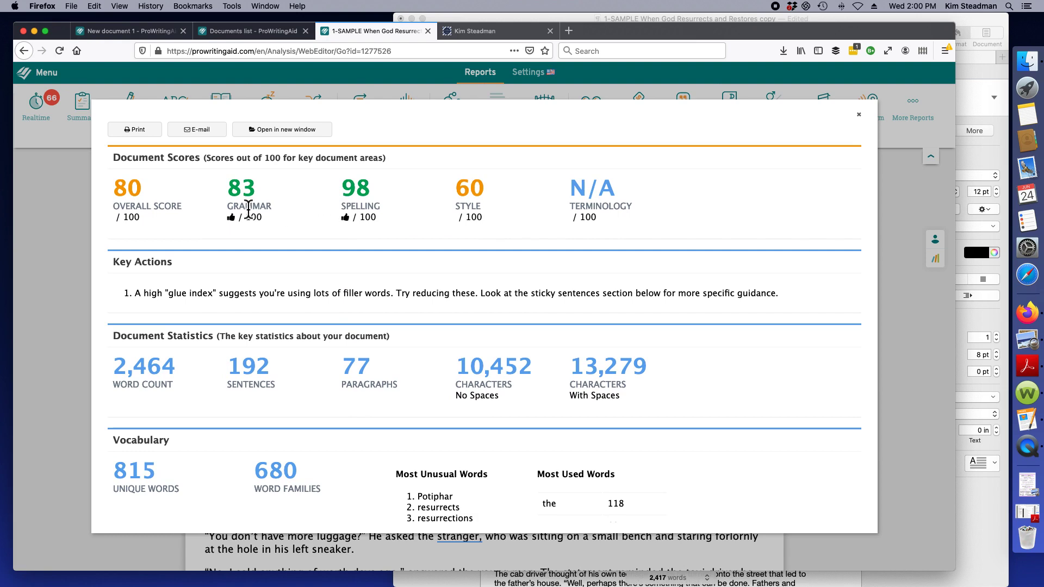
pyautogui.scroll(-8, 287, 215)
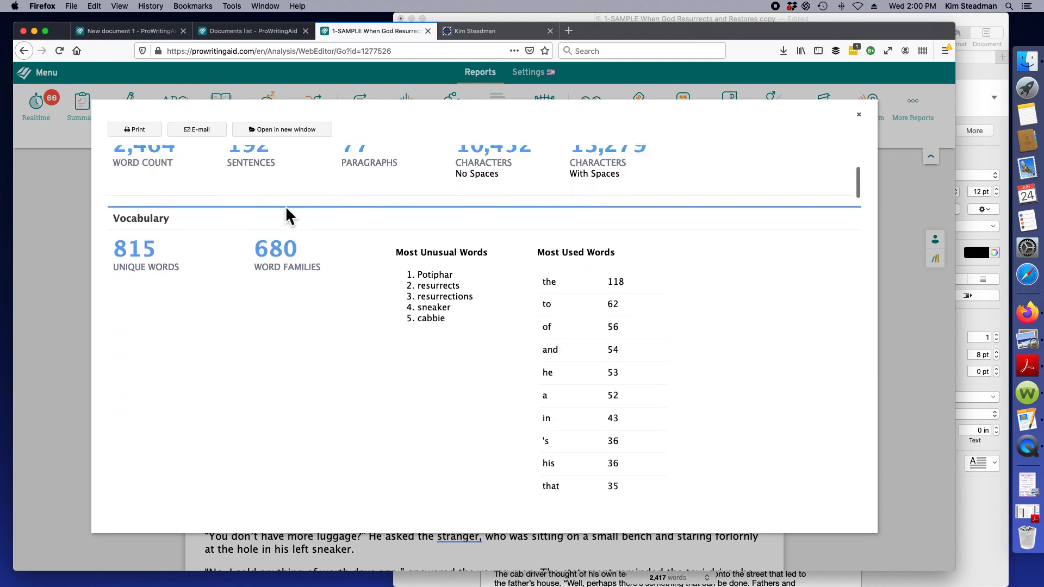
pyautogui.scroll(8, 287, 215)
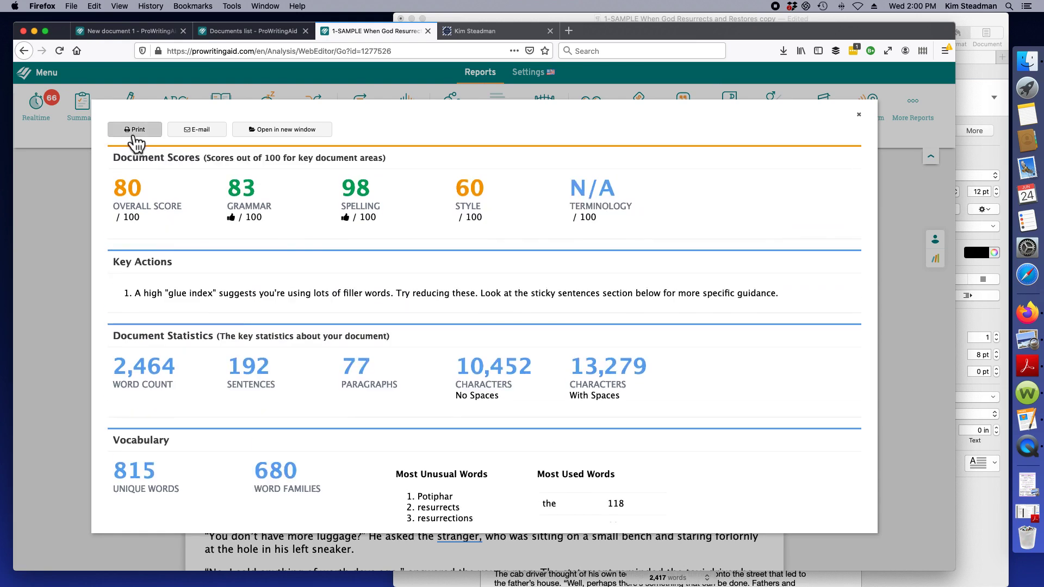
pyautogui.scroll(-6, 505, 237)
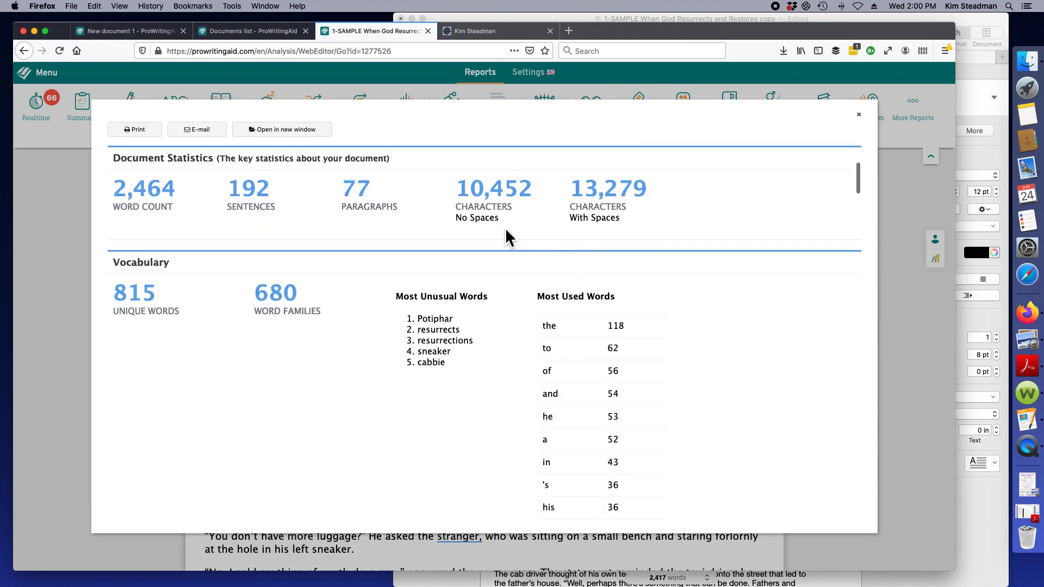
pyautogui.scroll(-20, 506, 231)
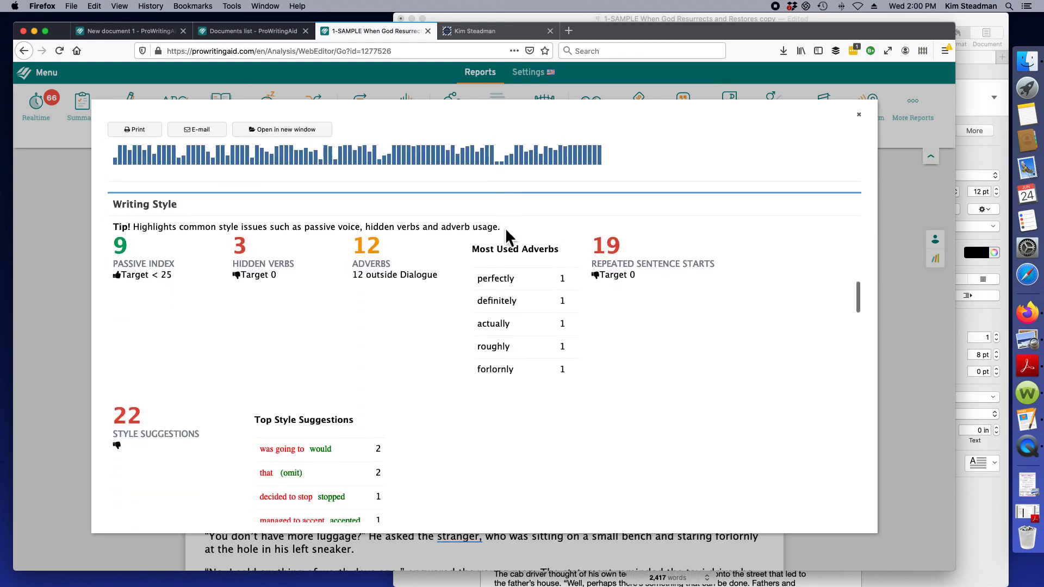
pyautogui.scroll(-12, 504, 227)
pyautogui.scroll(20, 502, 227)
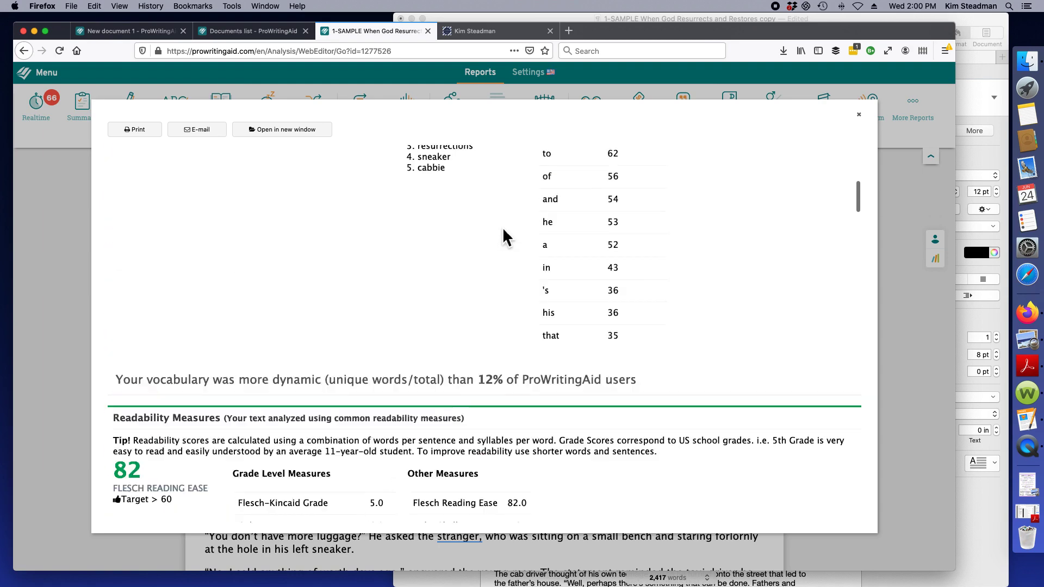
pyautogui.scroll(12, 502, 227)
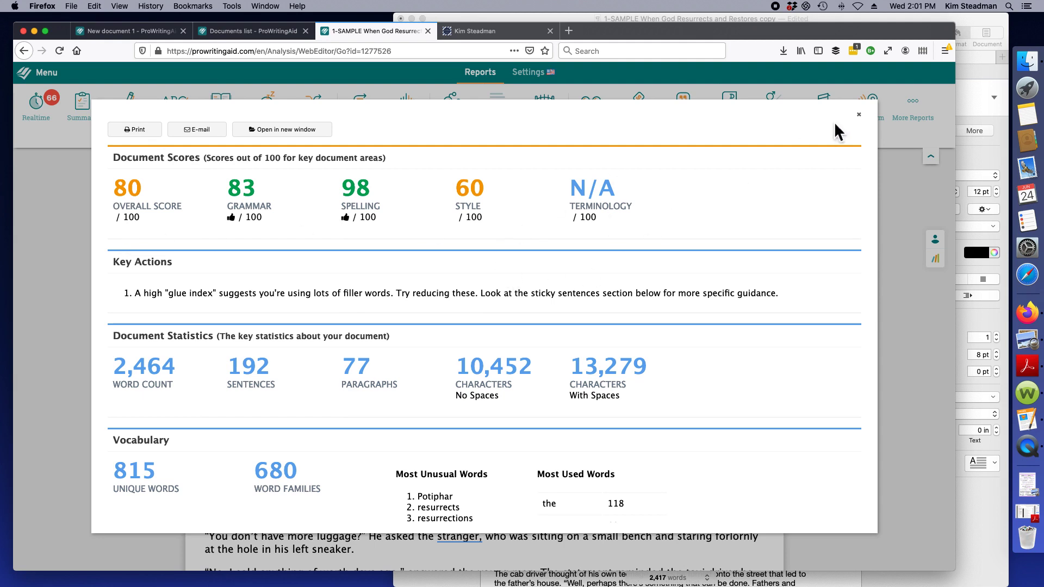
pyautogui.click(869, 122)
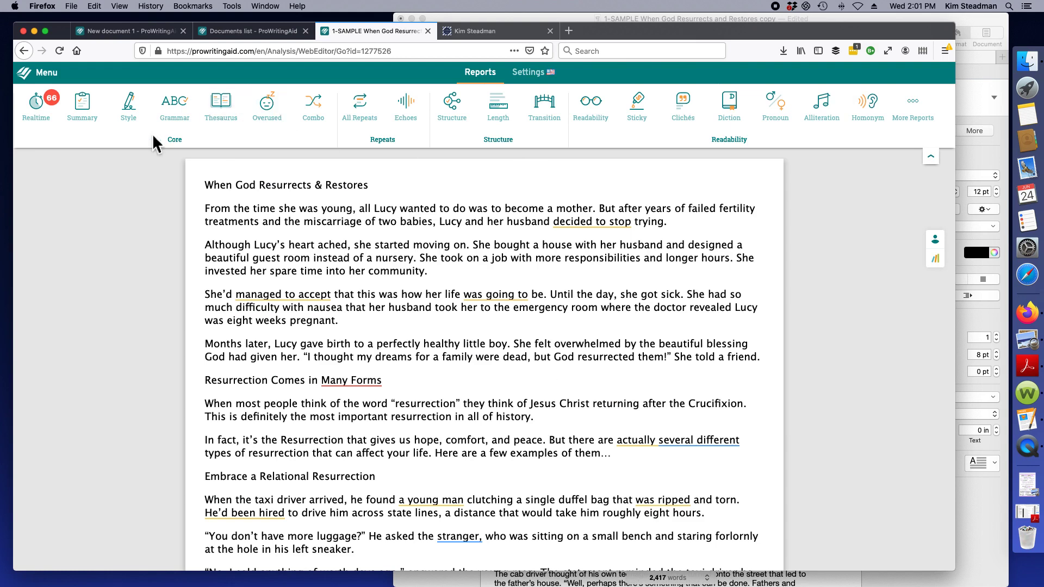
# - Run the Style report on the manuscript and review the issue categories of the Writing Style Check
pyautogui.click(130, 108)
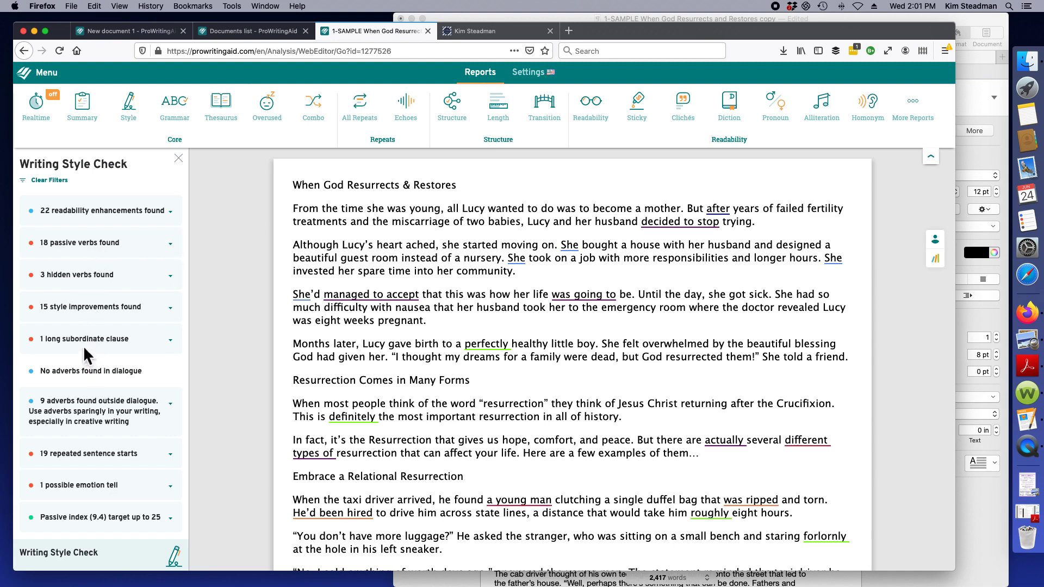
pyautogui.scroll(-2, 70, 345)
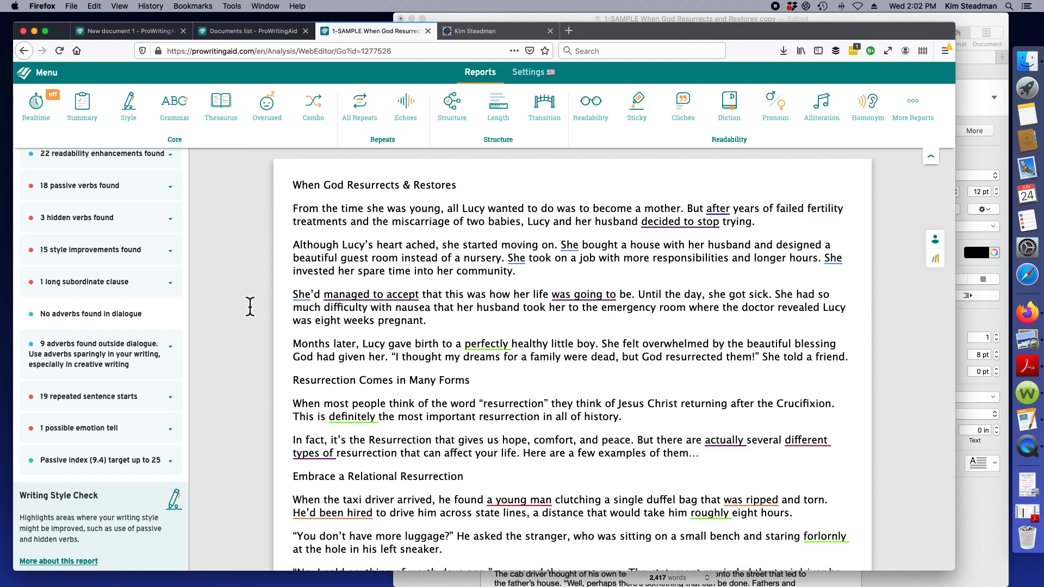
pyautogui.moveTo(146, 353)
pyautogui.scroll(2, 157, 193)
# - Expand the readability enhancements and hide, then restore, the underlining of "was going to" in the text
pyautogui.click(173, 213)
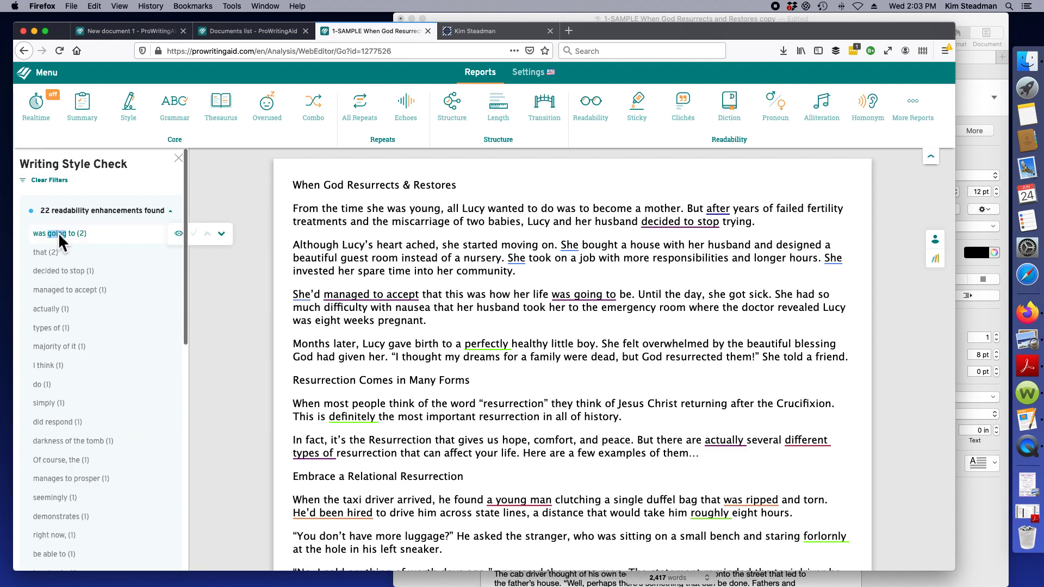
pyautogui.click(177, 233)
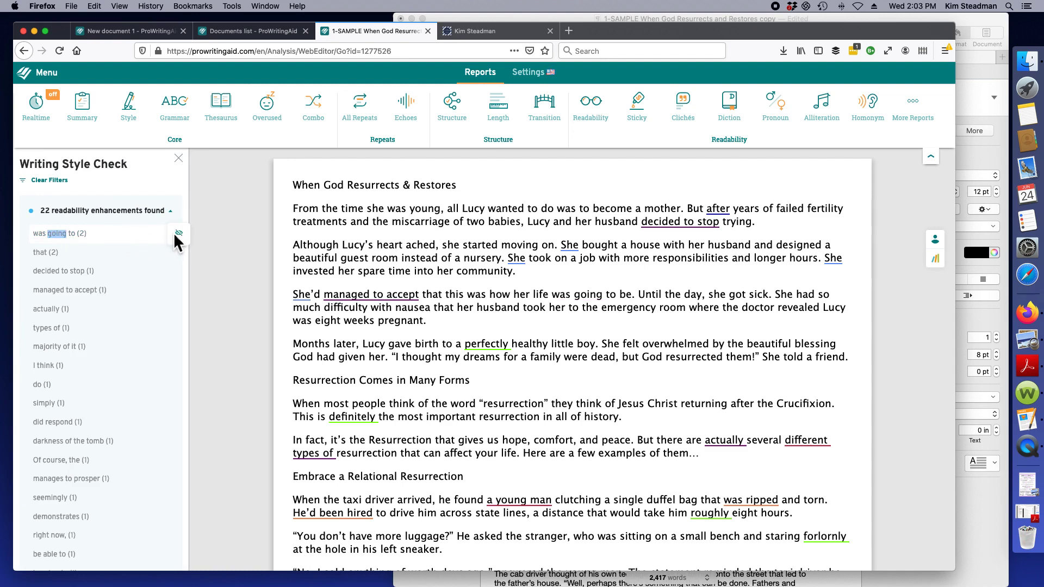
pyautogui.click(179, 234)
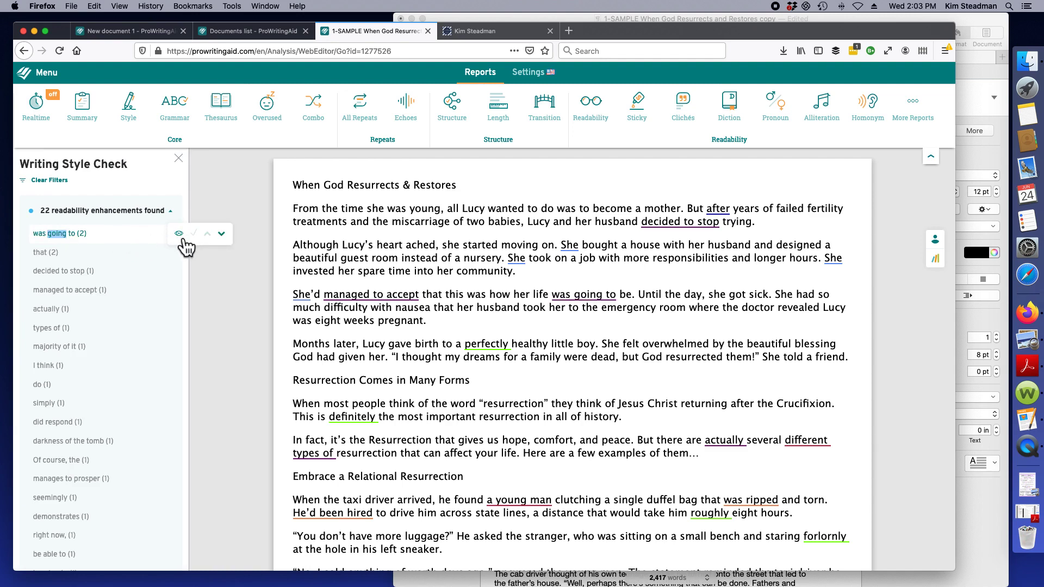
# - Accept the readability suggestions in the third paragraph, replacing "was going to" with "would" and "managed to accept" with "accepted"
pyautogui.moveTo(573, 303)
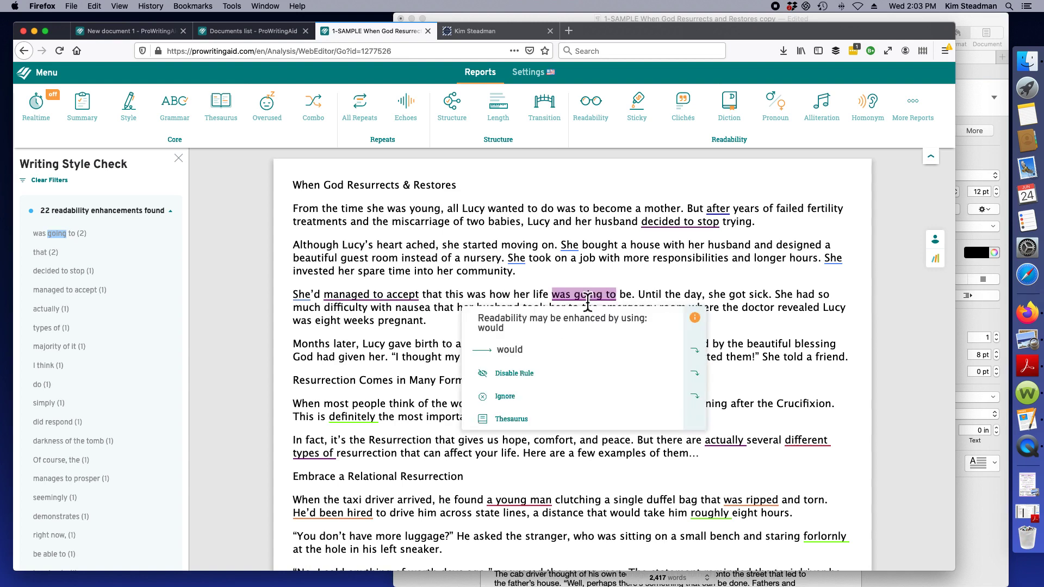
pyautogui.click(524, 352)
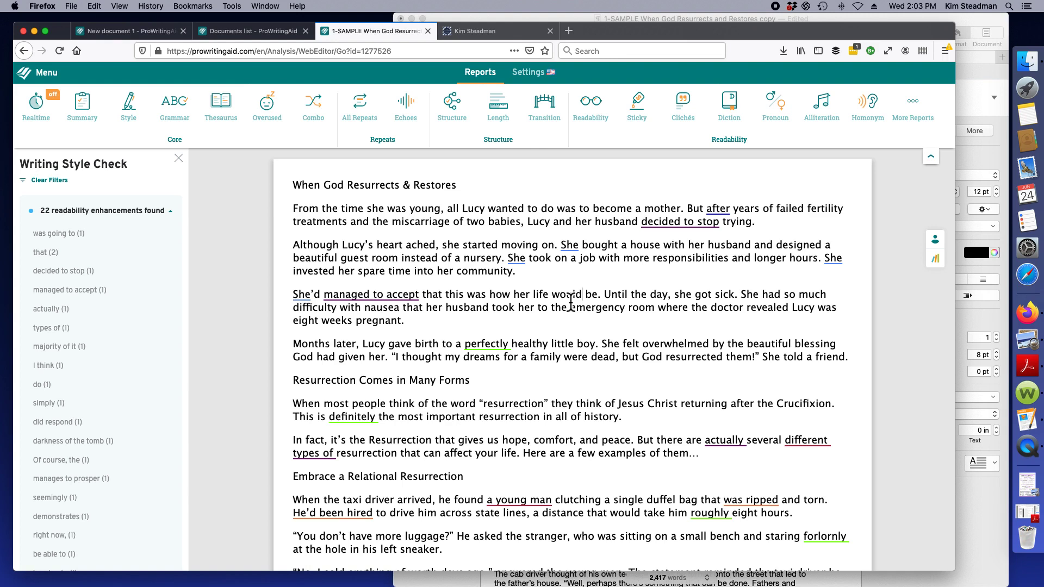
pyautogui.click(359, 296)
pyautogui.moveTo(396, 301)
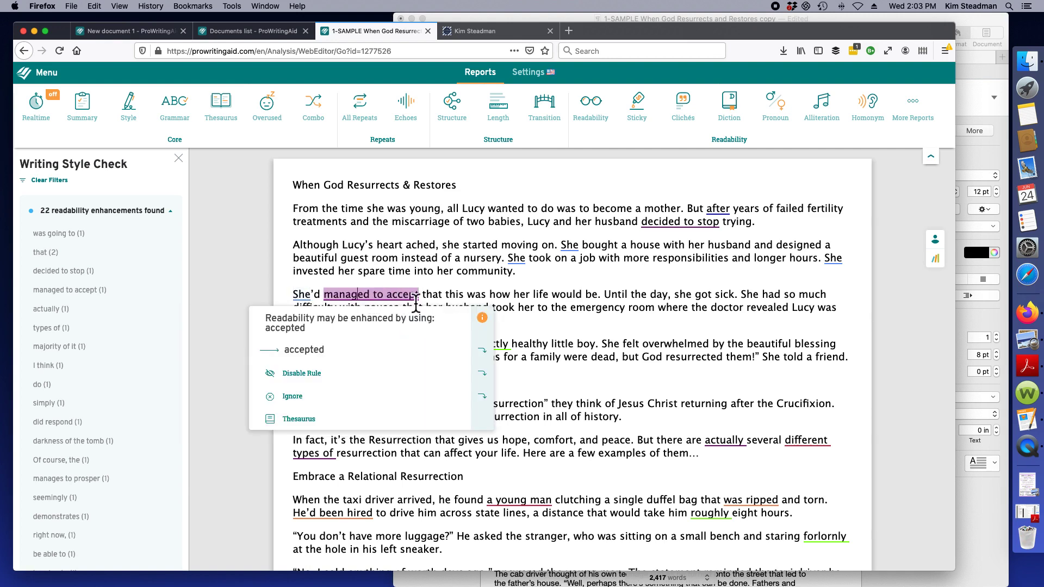
pyautogui.click(326, 351)
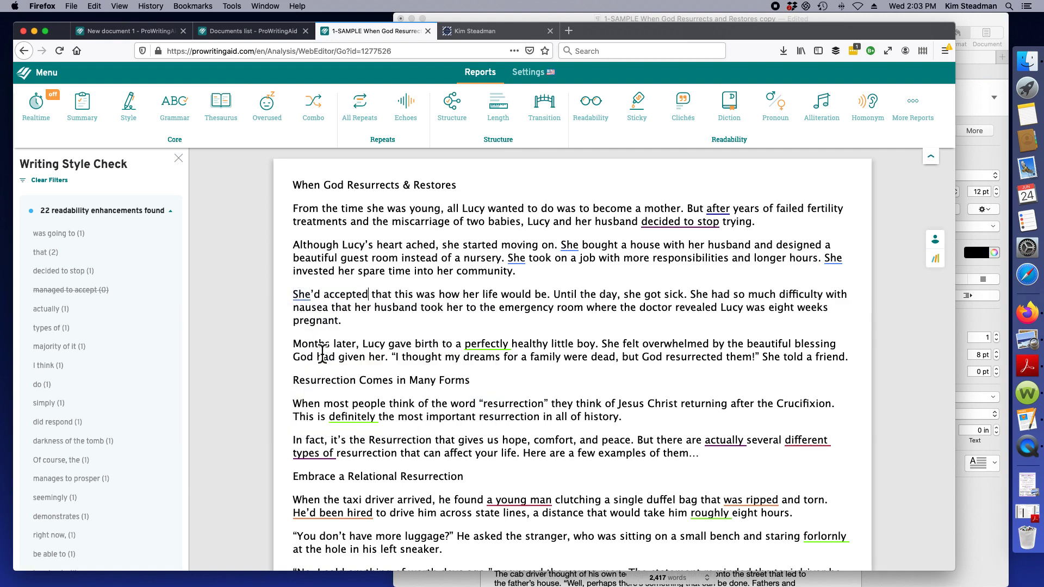
# - Review the style notes on the sentences starting with "She" and on "decided to stop", and collapse the readability enhancements
pyautogui.moveTo(303, 300)
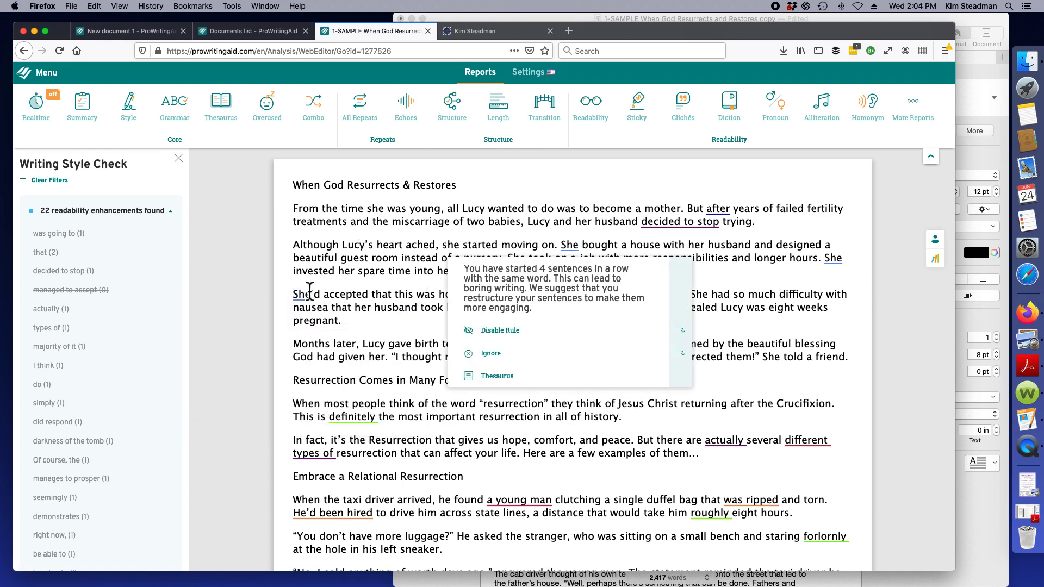
pyautogui.moveTo(569, 246)
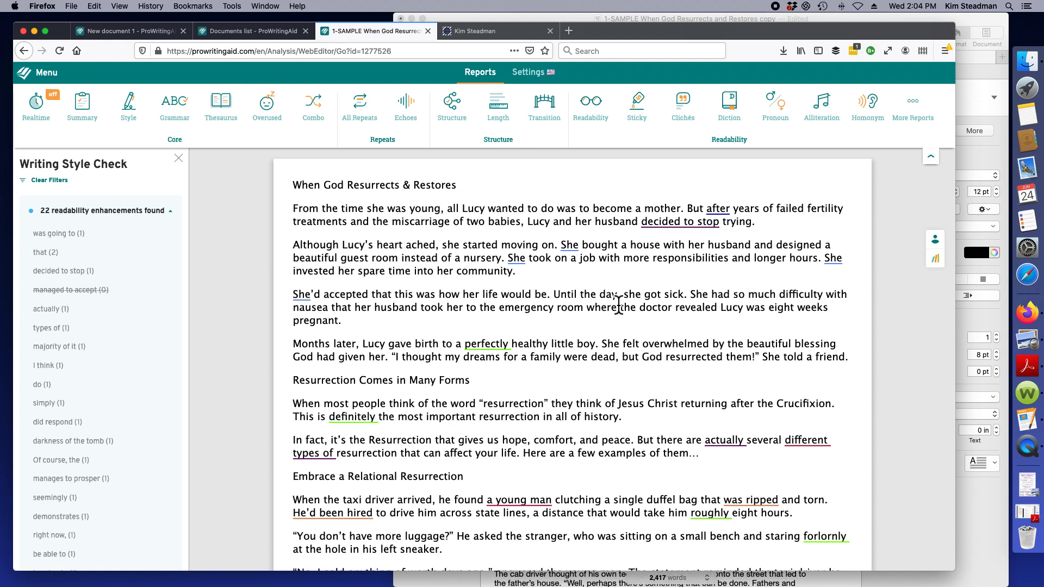
pyautogui.click(569, 244)
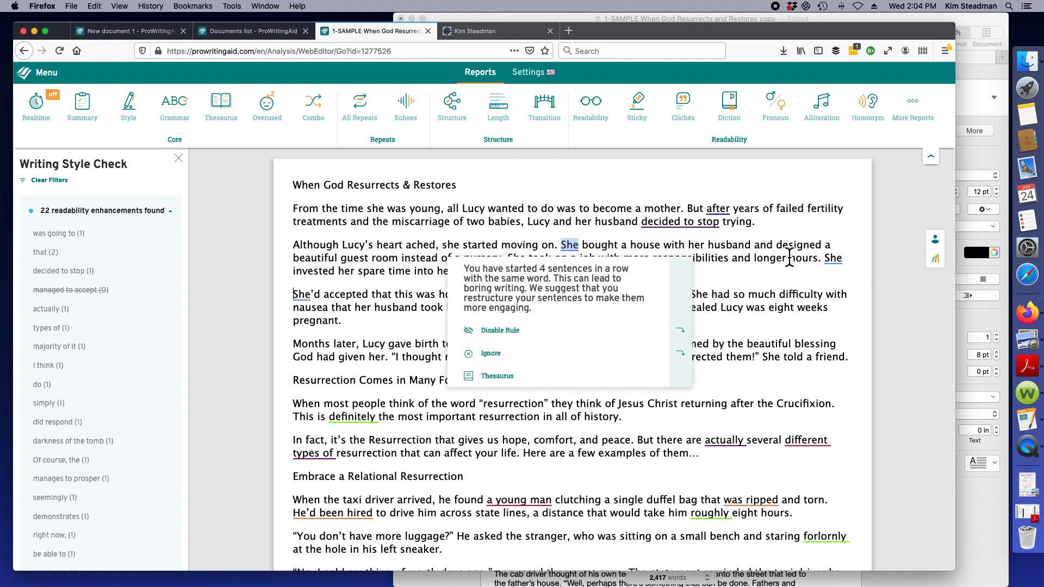
pyautogui.click(680, 221)
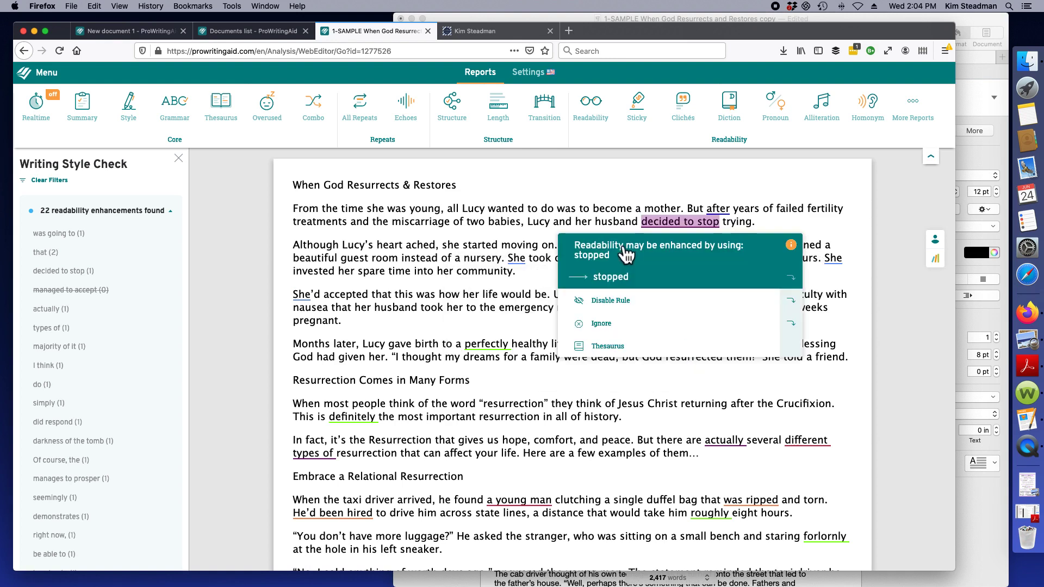
pyautogui.click(833, 259)
pyautogui.click(569, 246)
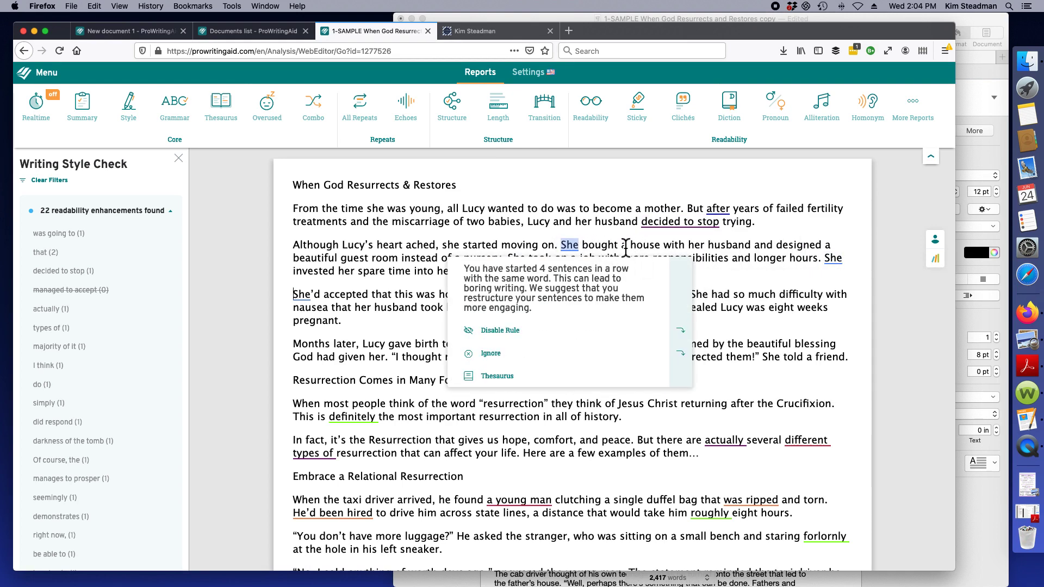
pyautogui.moveTo(516, 260)
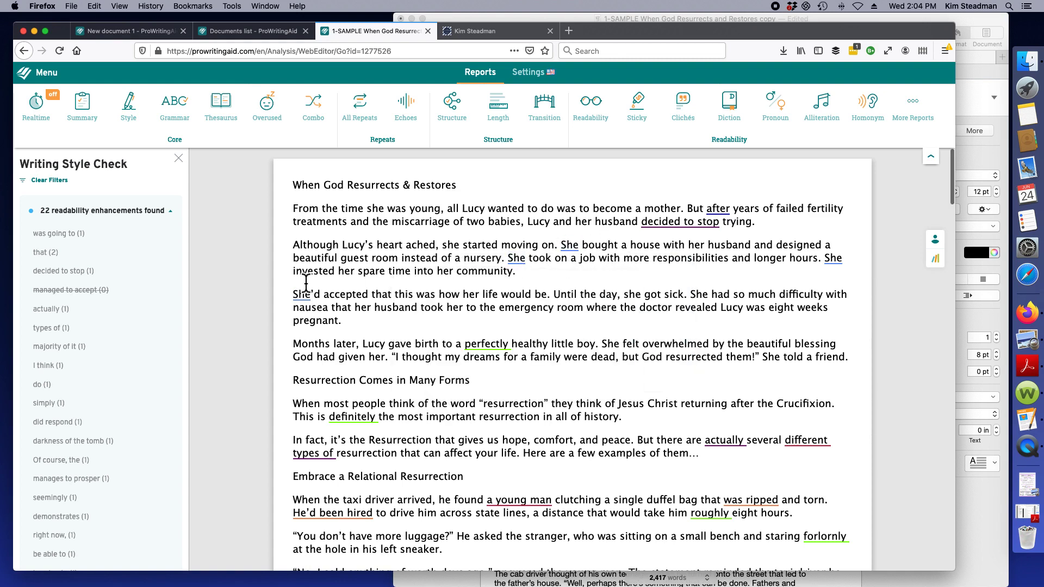
pyautogui.click(170, 211)
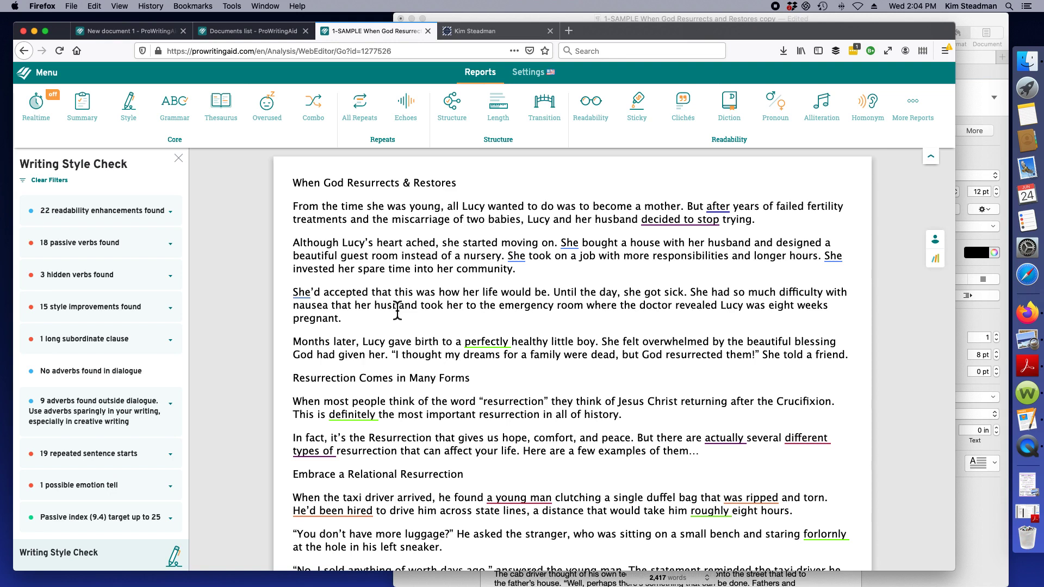
# - Run the Thesaurus report on the text from "From the time she was young" through "roughly eight hours" and expand the nouns
pyautogui.click(220, 109)
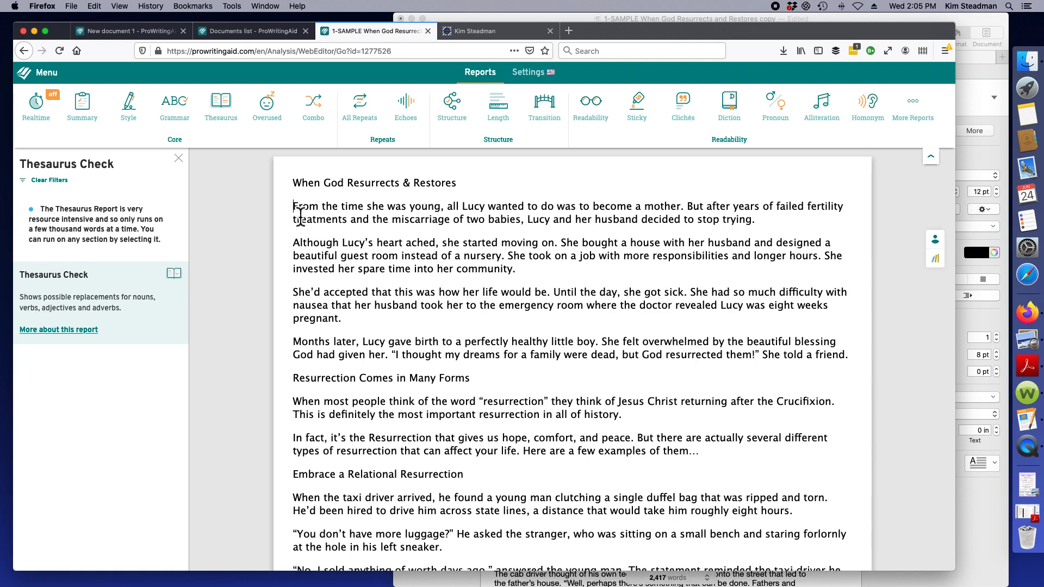
pyautogui.moveTo(294, 207); pyautogui.dragTo(819, 516)
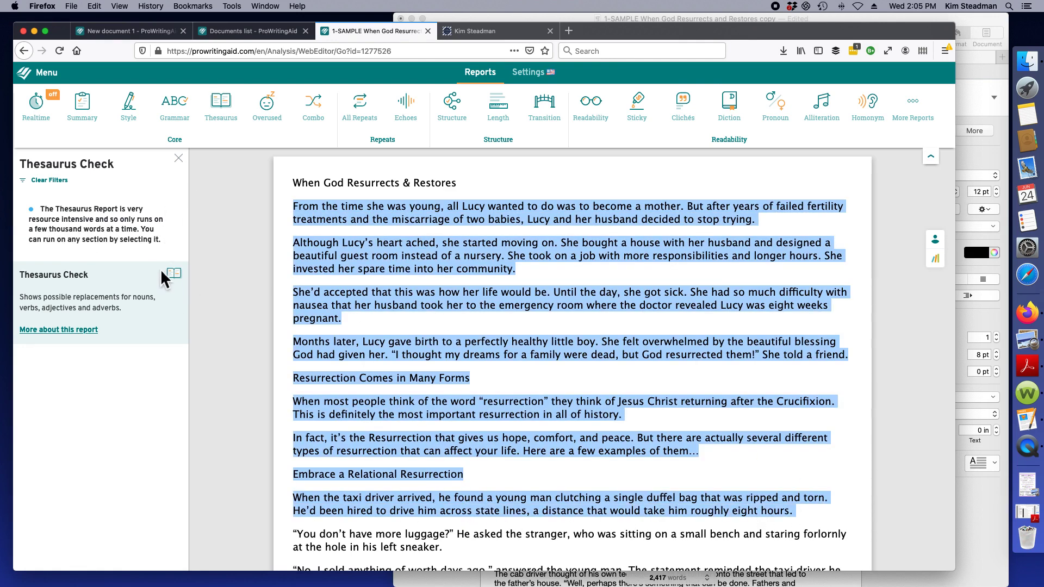
pyautogui.click(222, 113)
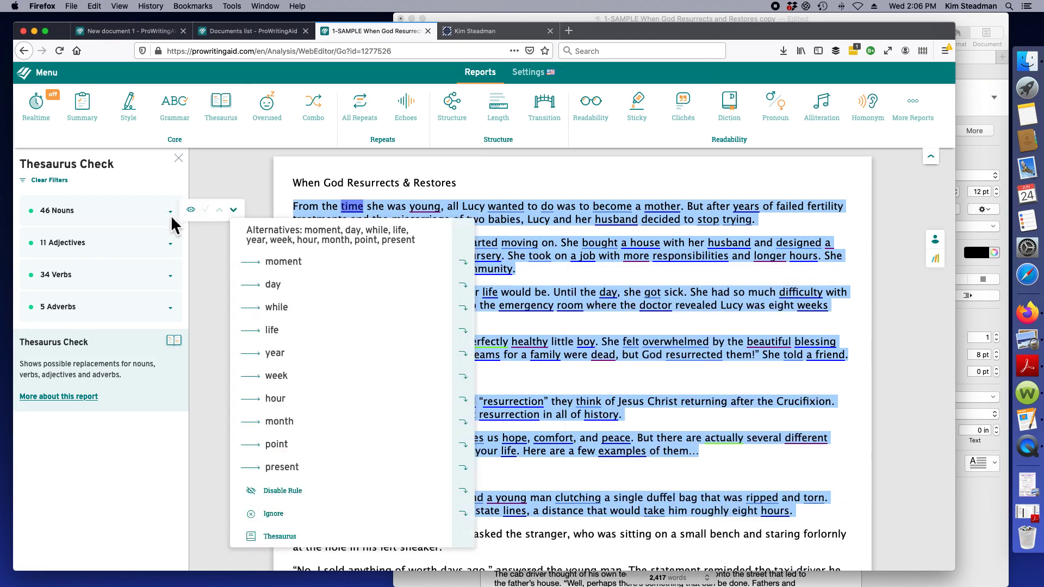
pyautogui.click(171, 215)
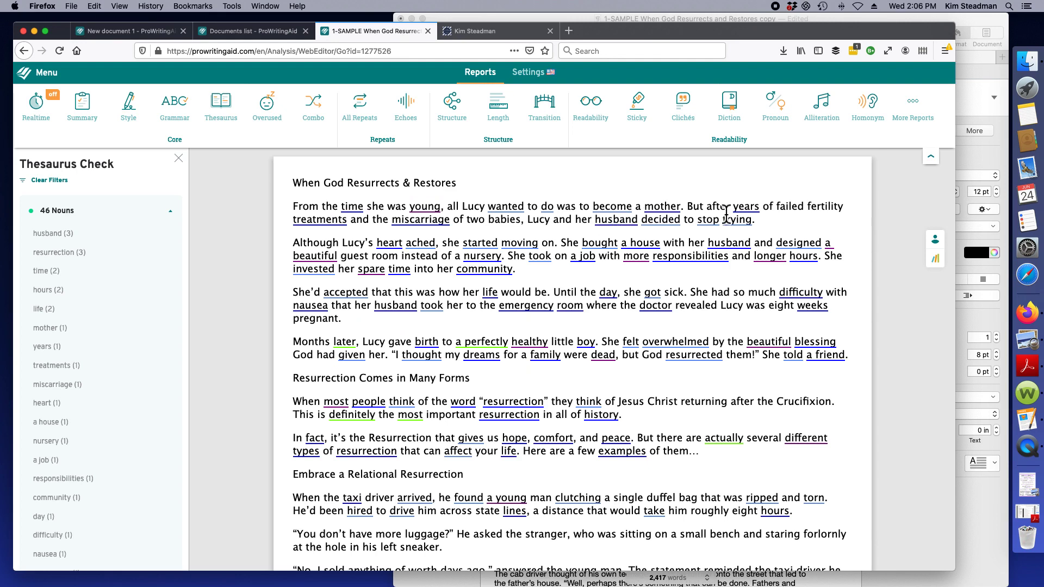
# - Check the alternatives for "husband" and replace the one in the second paragraph with "spouse"
pyautogui.moveTo(658, 208)
pyautogui.moveTo(617, 226)
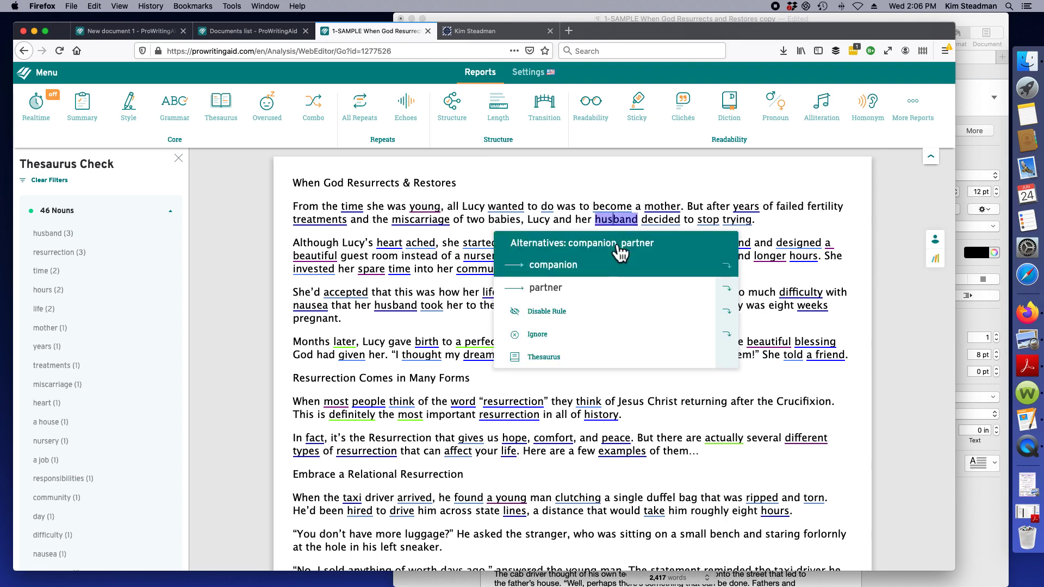
pyautogui.moveTo(729, 248)
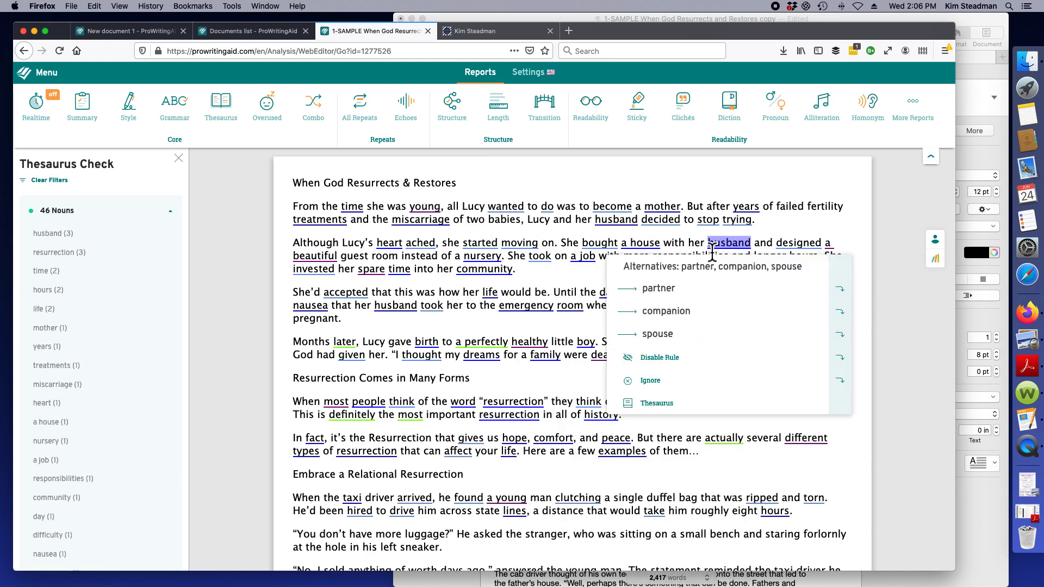
pyautogui.click(657, 333)
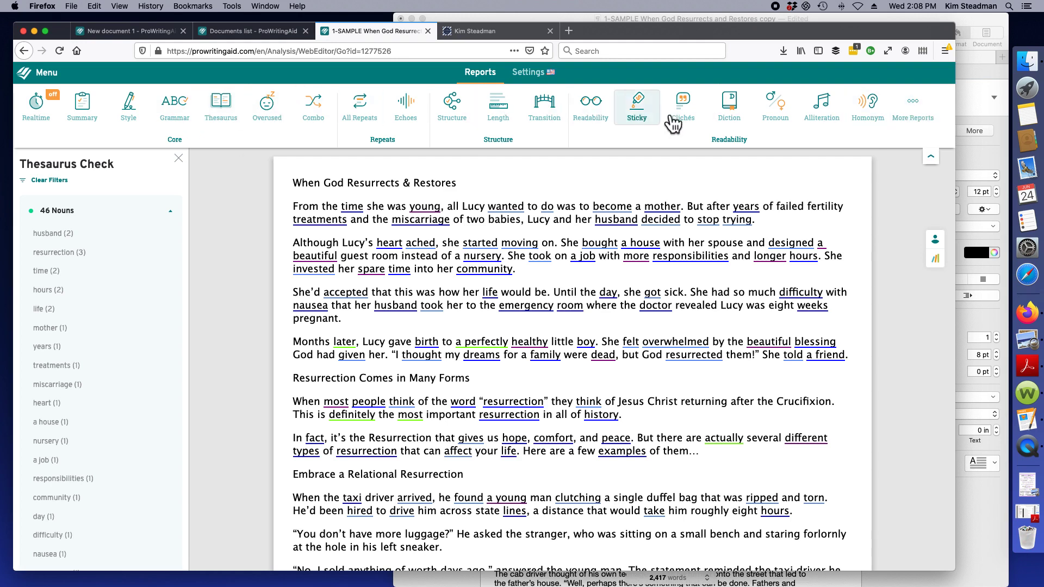
# - Run the Acronym report, expand the acronyms found, and go to the first occurrence of "OK" in the text
pyautogui.click(927, 113)
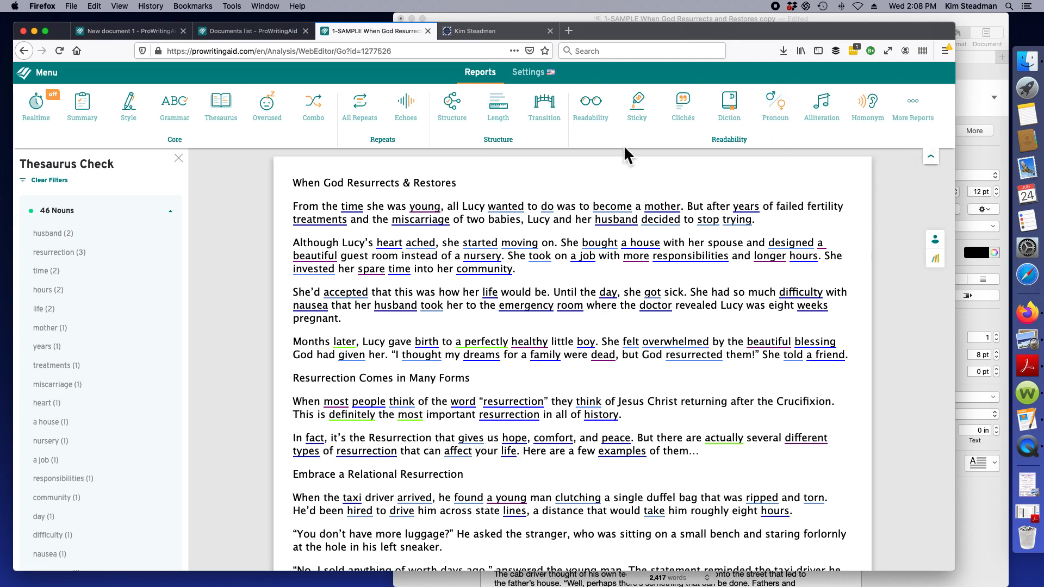
pyautogui.moveTo(929, 117)
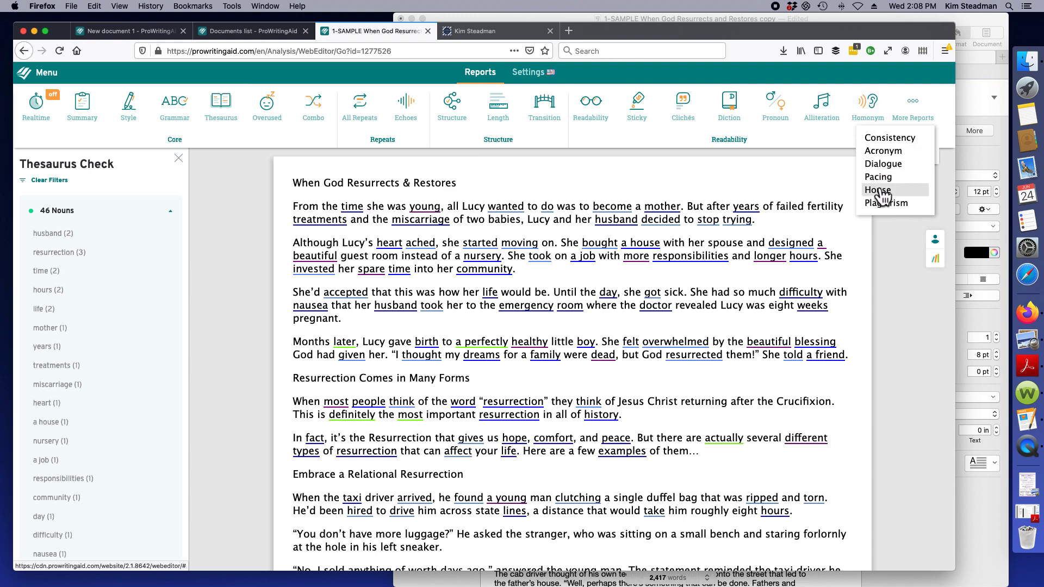
pyautogui.click(878, 153)
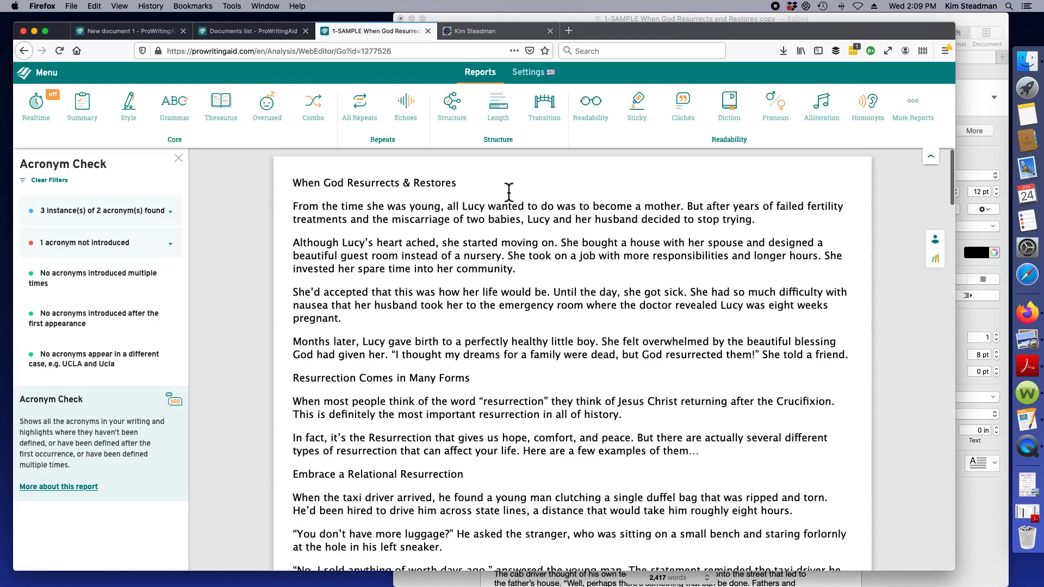
pyautogui.click(141, 210)
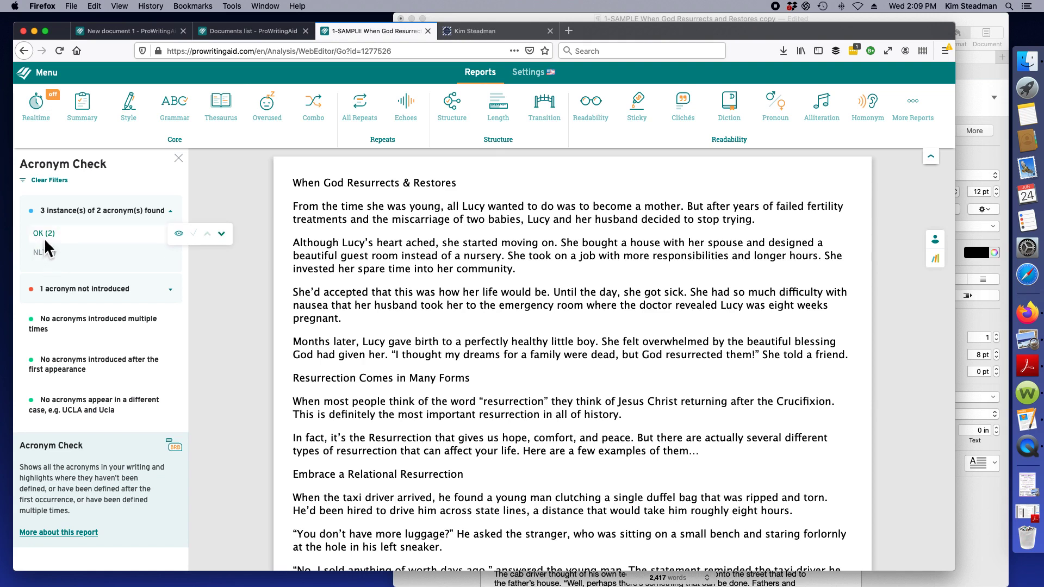
pyautogui.click(221, 234)
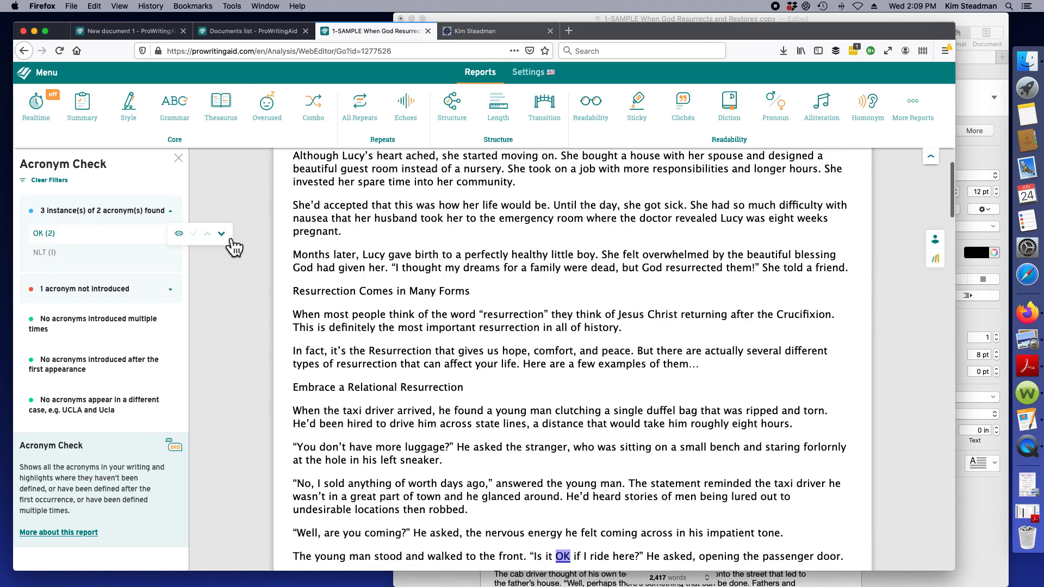
# - Replace "OK" with "okay" in the young man's question about riding in the front
pyautogui.scroll(-5, 571, 254)
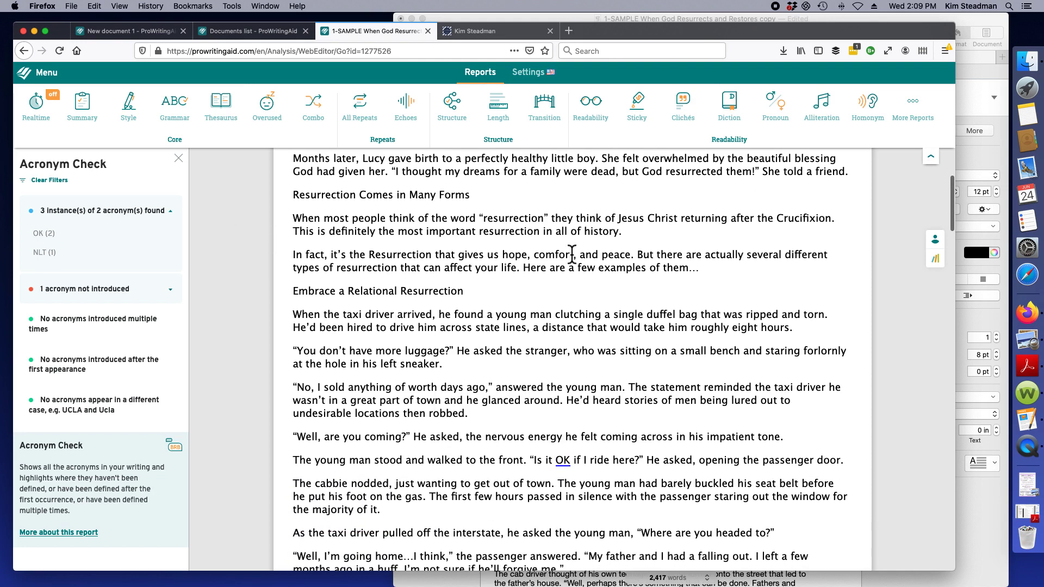
pyautogui.scroll(-10, 572, 254)
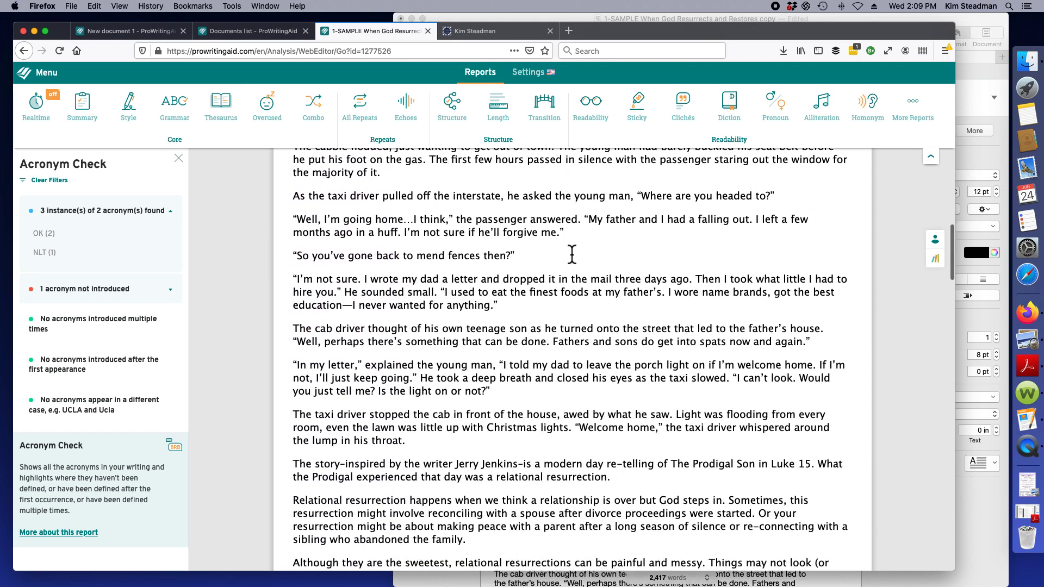
pyautogui.scroll(4, 572, 254)
pyautogui.click(564, 235)
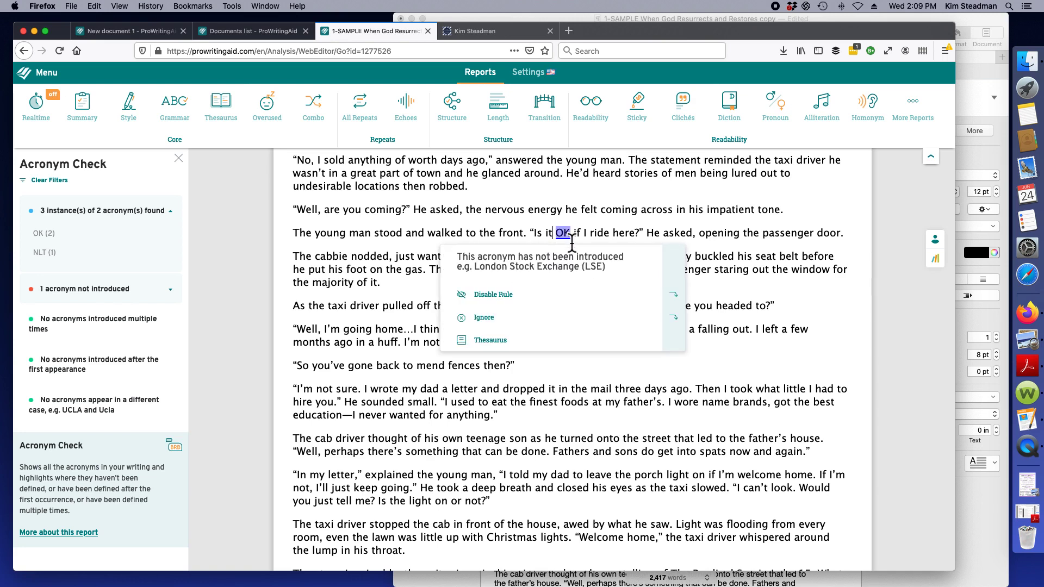
pyautogui.doubleClick(564, 234)
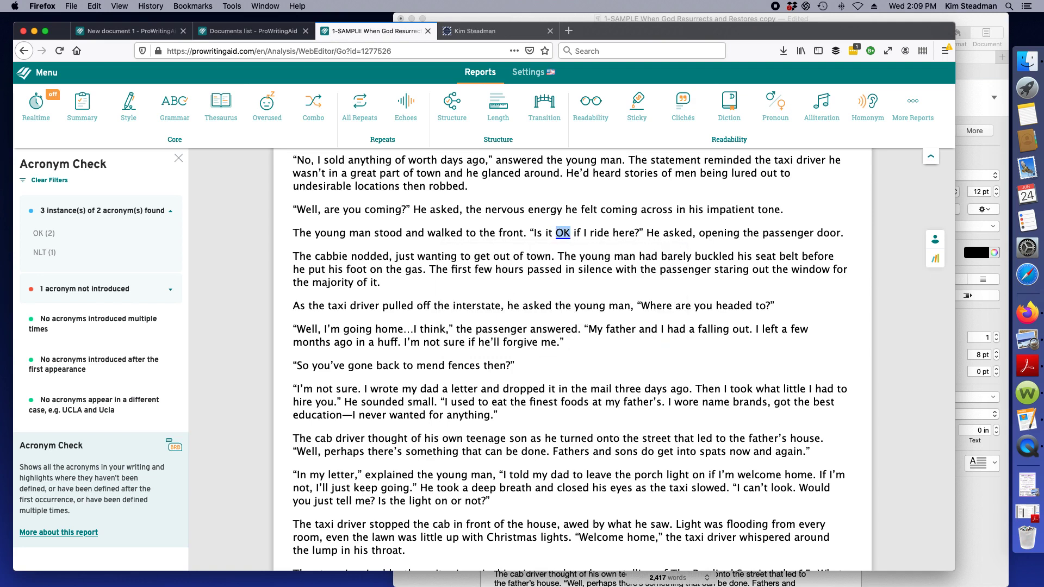
pyautogui.write('okay')
pyautogui.click(533, 274)
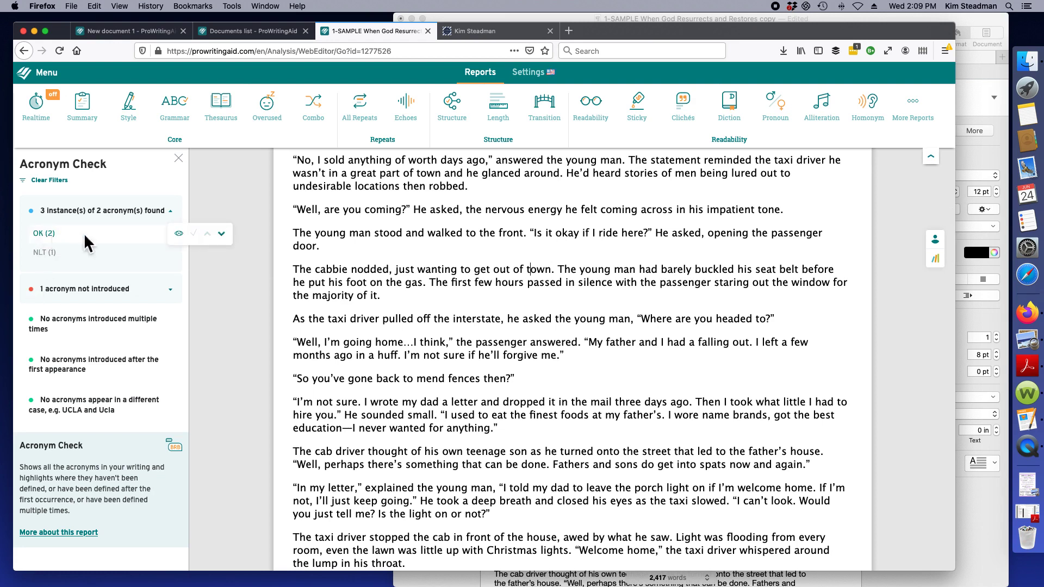
# - Look through the manuscript for the remaining flagged acronyms and return to its beginning
pyautogui.moveTo(43, 233)
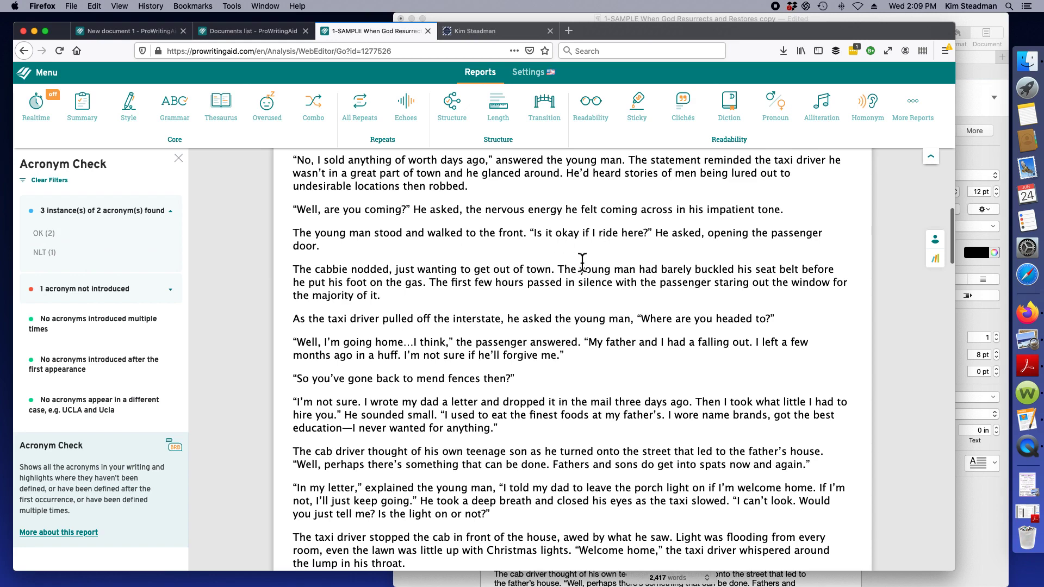
pyautogui.scroll(-20, 568, 274)
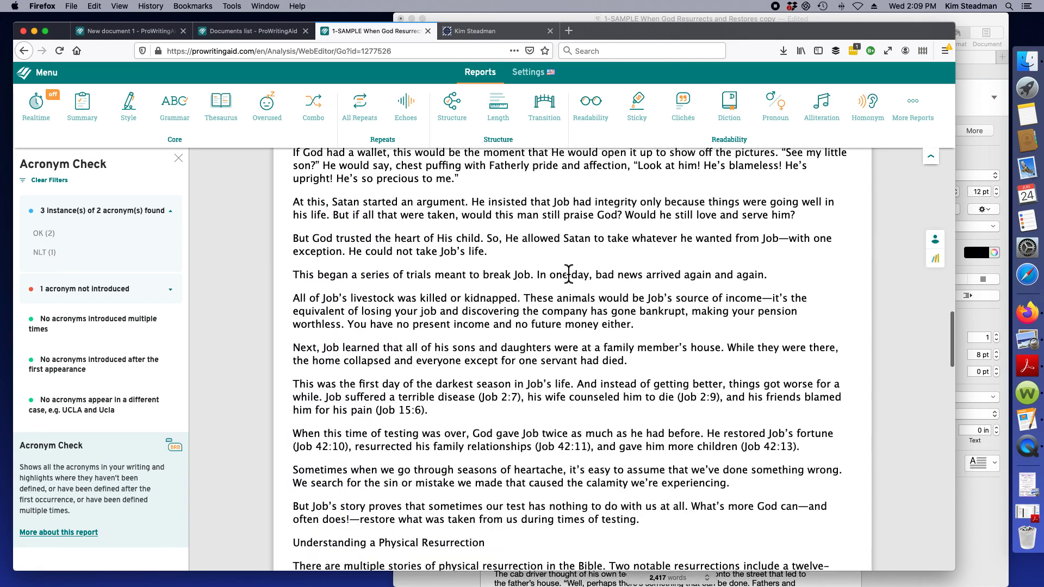
pyautogui.scroll(-5, 568, 274)
pyautogui.scroll(3, 568, 274)
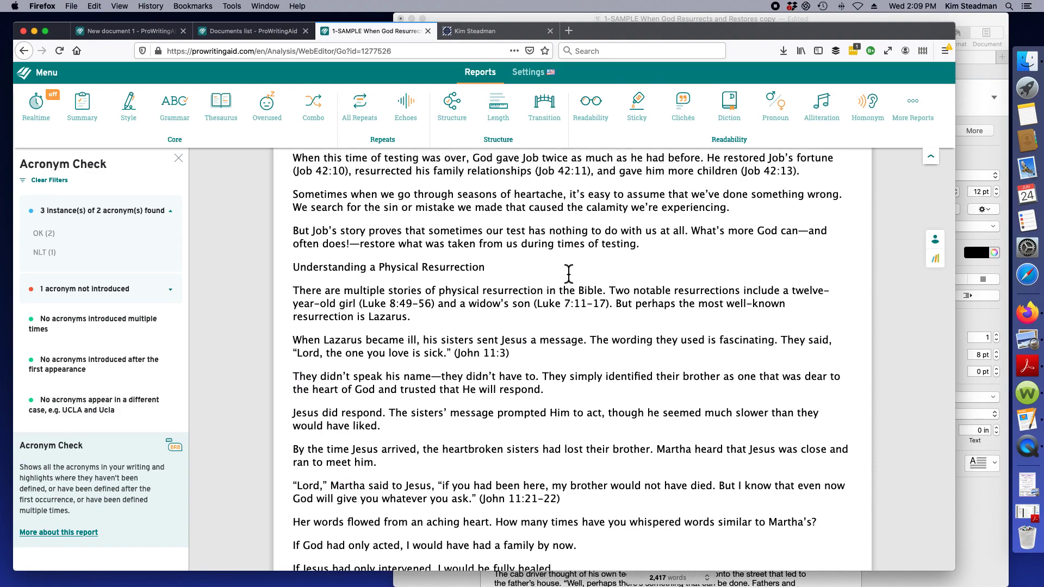
pyautogui.scroll(20, 516, 285)
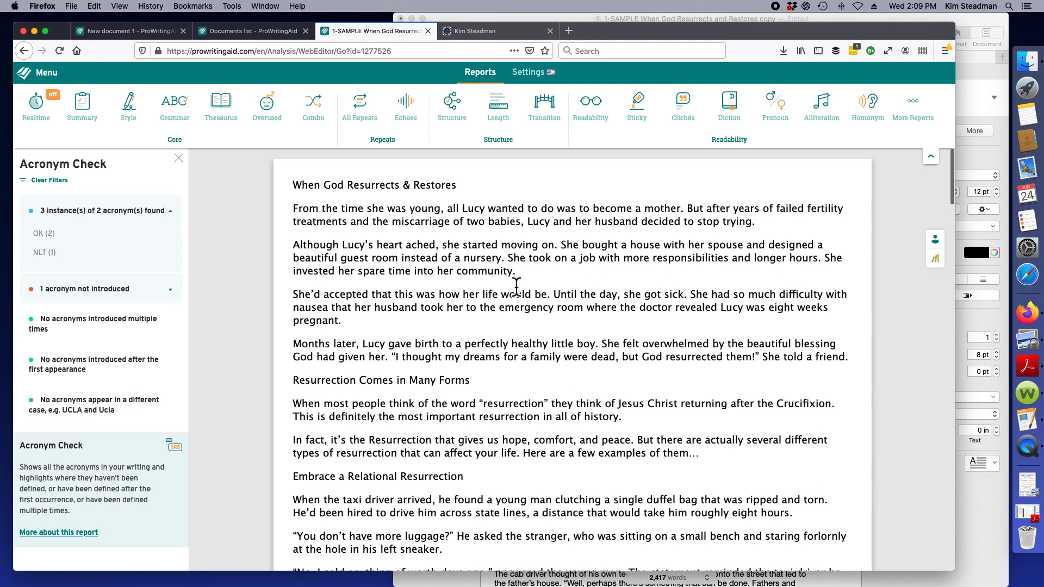
pyautogui.scroll(-6, 516, 285)
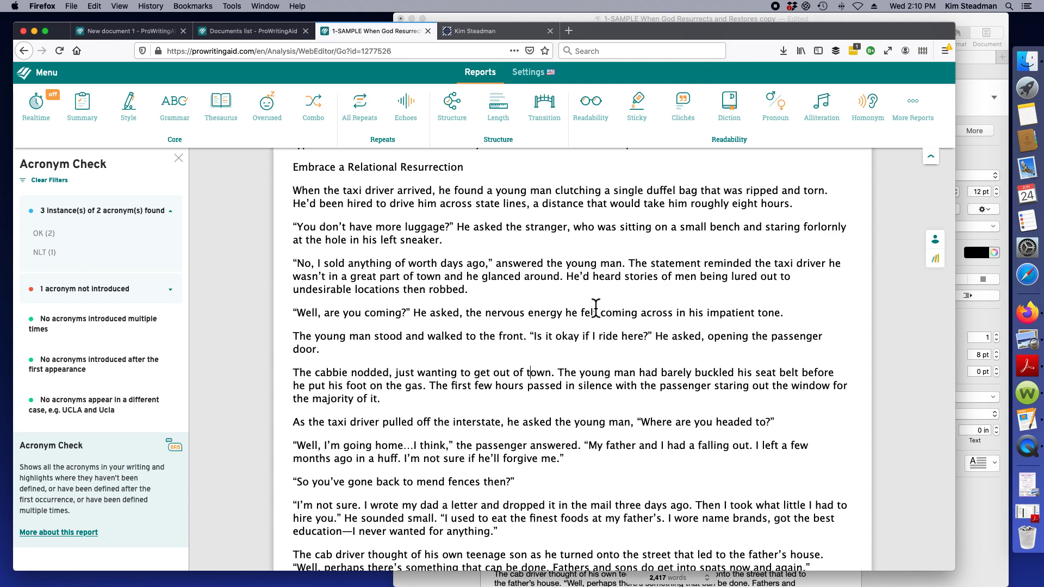
pyautogui.scroll(-2, 596, 307)
pyautogui.scroll(4, 596, 307)
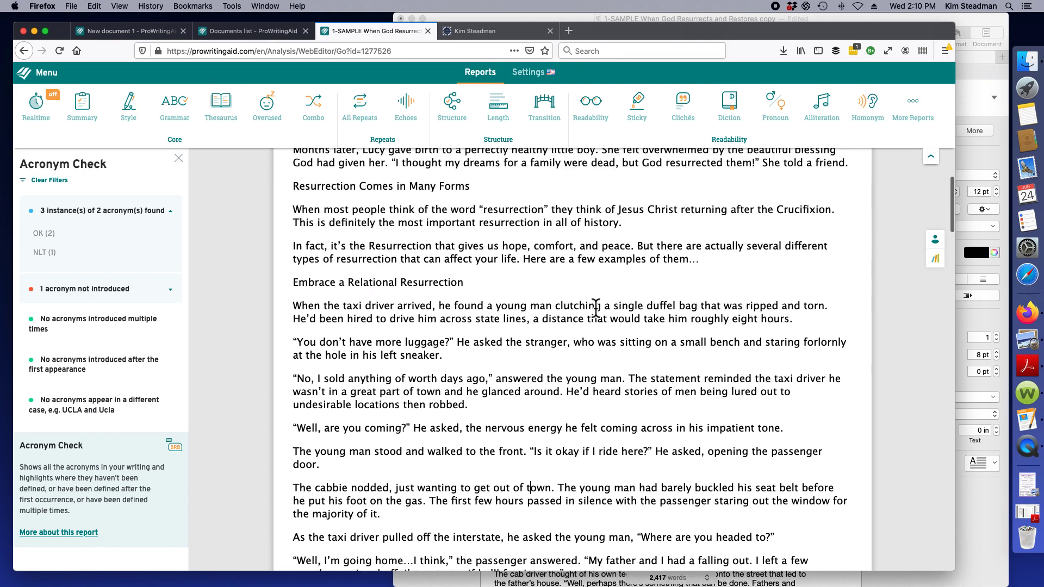
pyautogui.scroll(6, 596, 307)
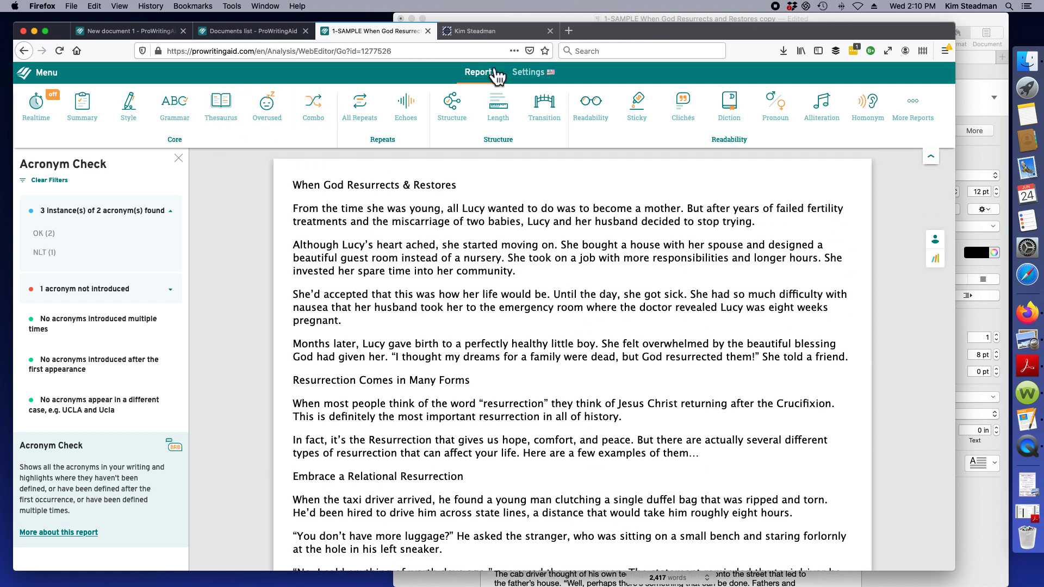
# - Set the manuscript's writing style to Creative
pyautogui.click(531, 78)
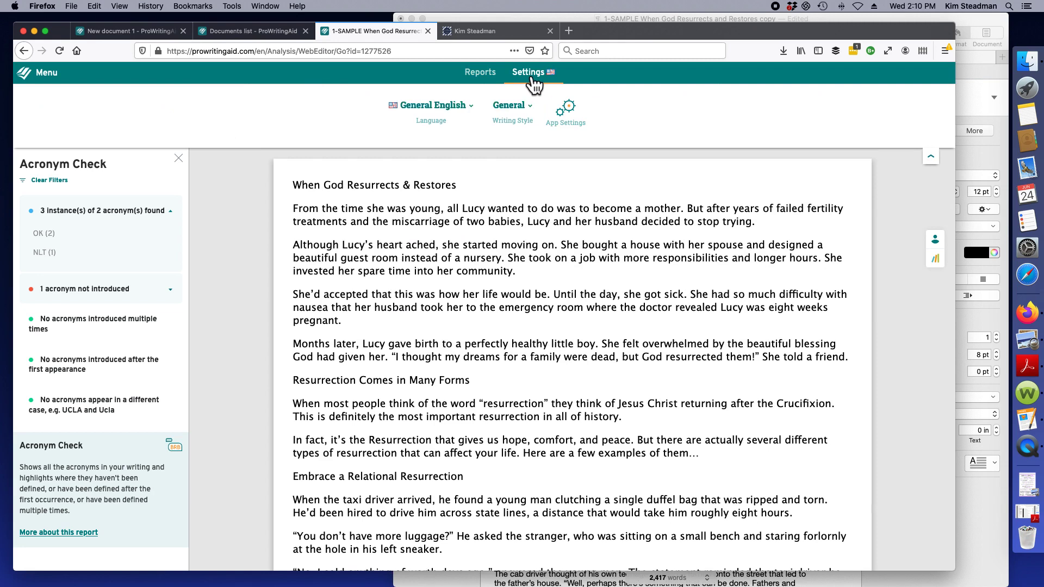
pyautogui.click(536, 124)
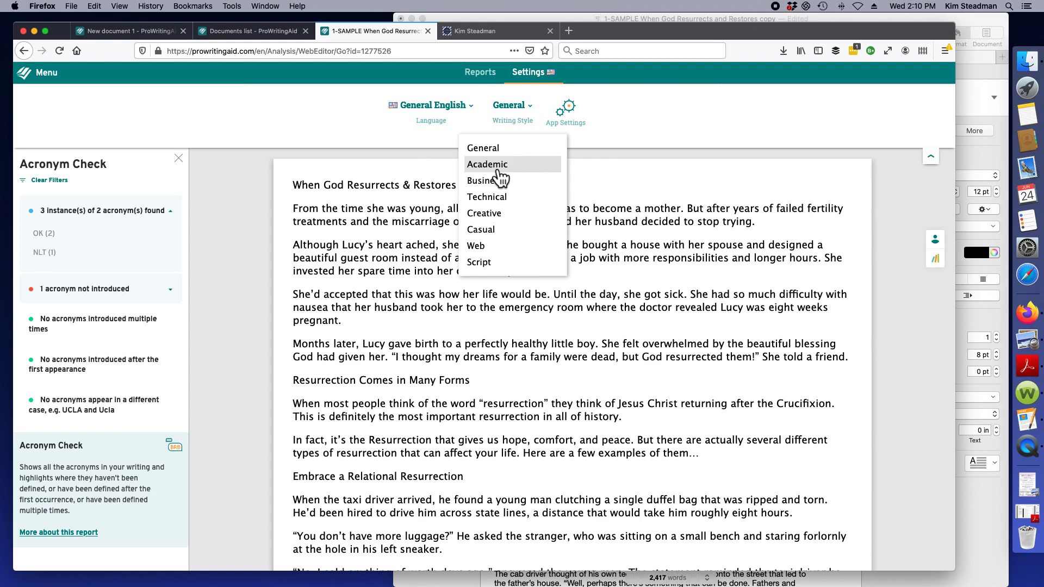
pyautogui.click(487, 213)
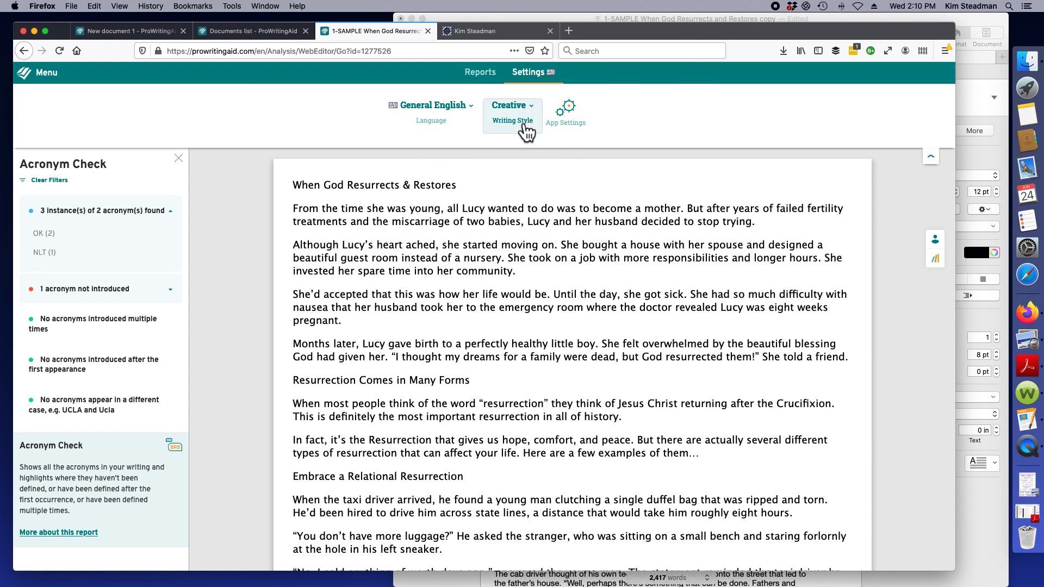
# - Close the Acronym Check results, collapse the ribbon and save the manuscript
pyautogui.click(178, 157)
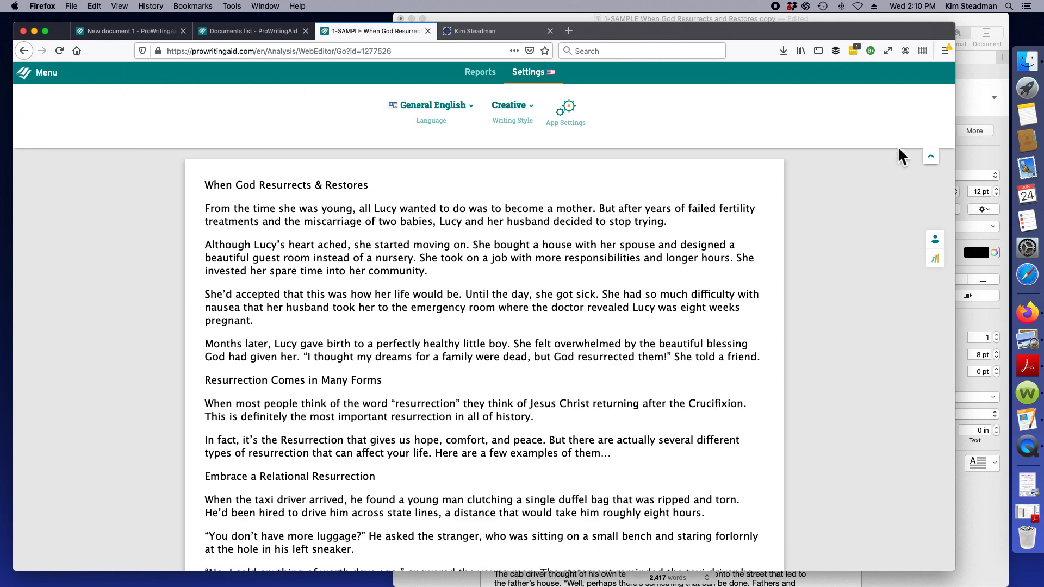
pyautogui.click(930, 157)
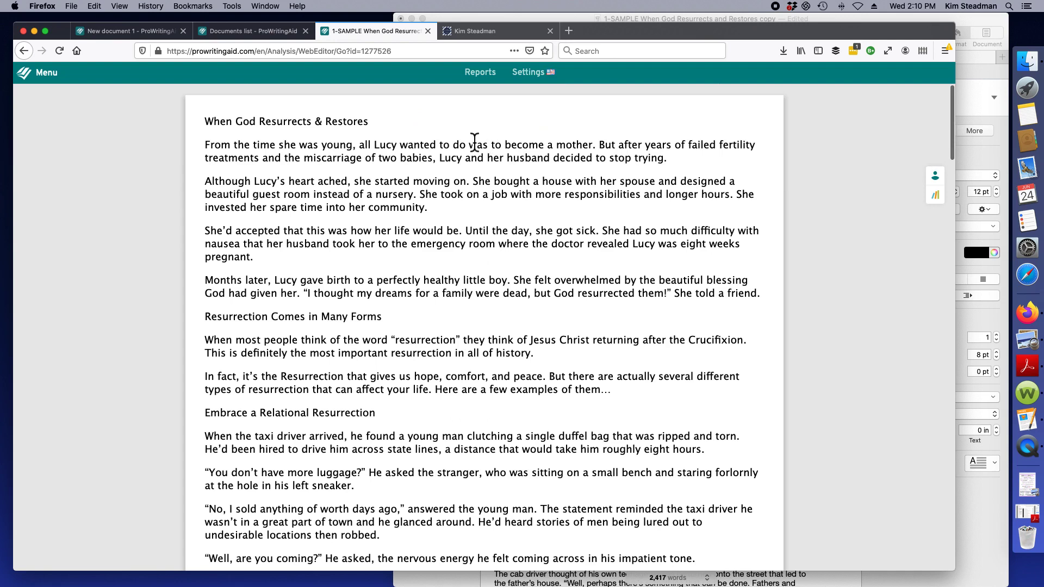
pyautogui.click(43, 76)
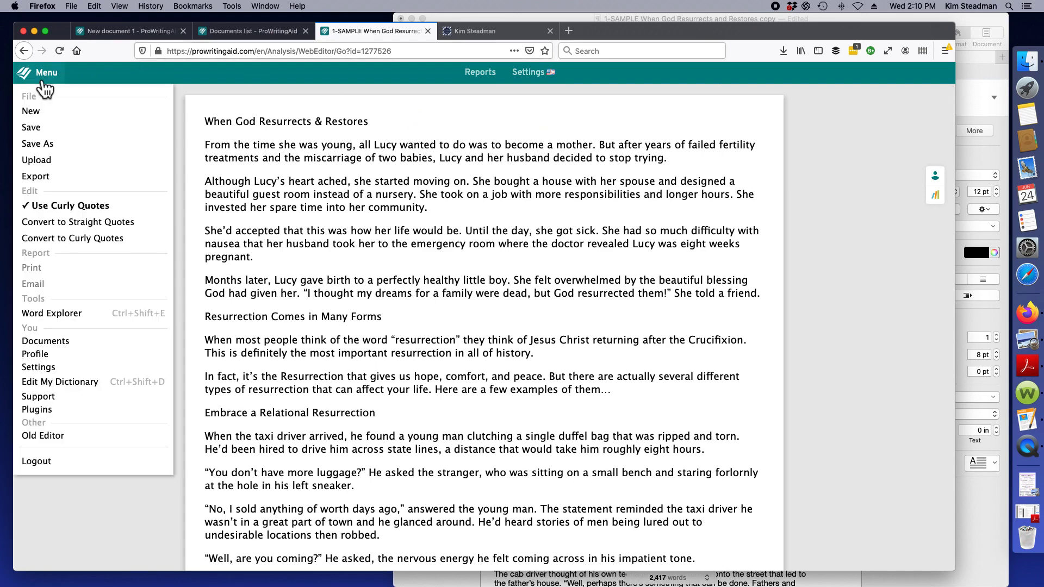
pyautogui.click(42, 129)
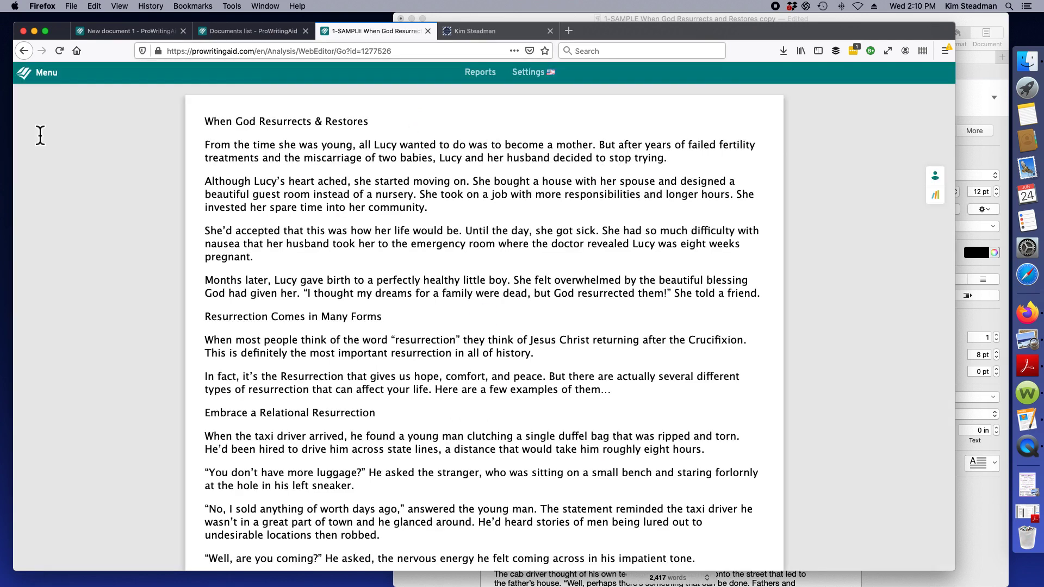
pyautogui.click(43, 76)
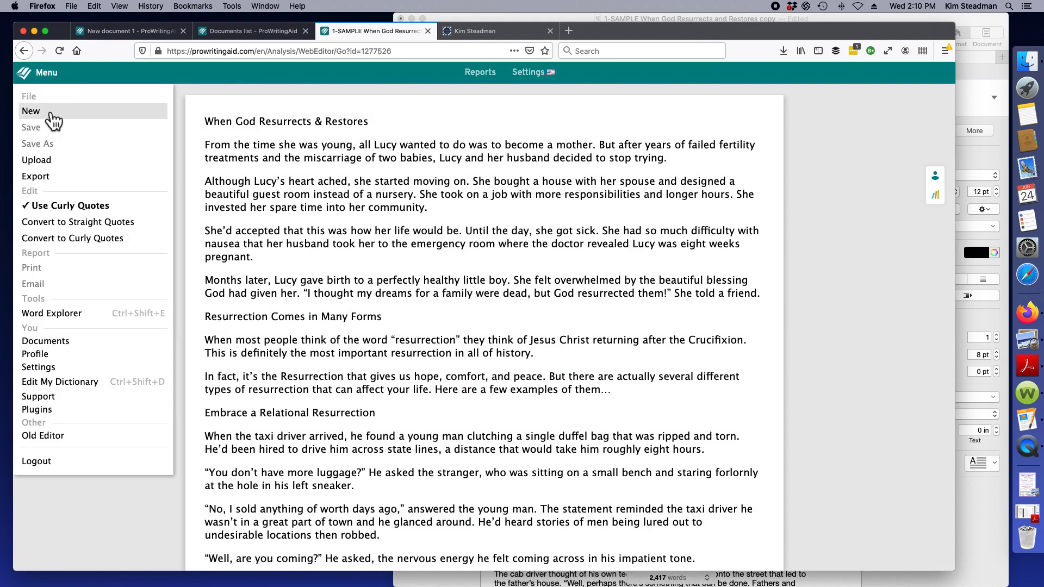
pyautogui.tripleClick(330, 192)
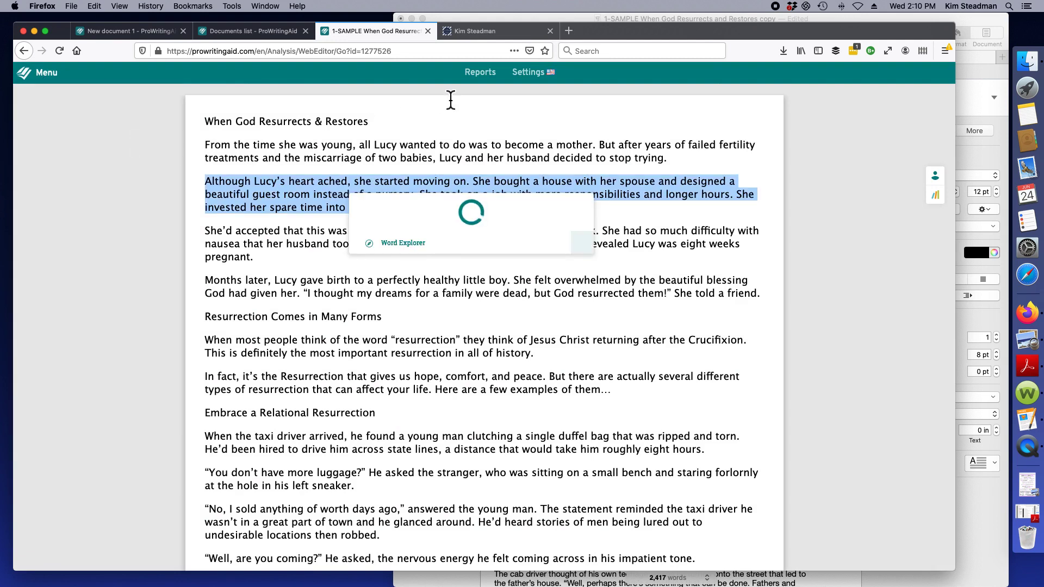
pyautogui.click(480, 71)
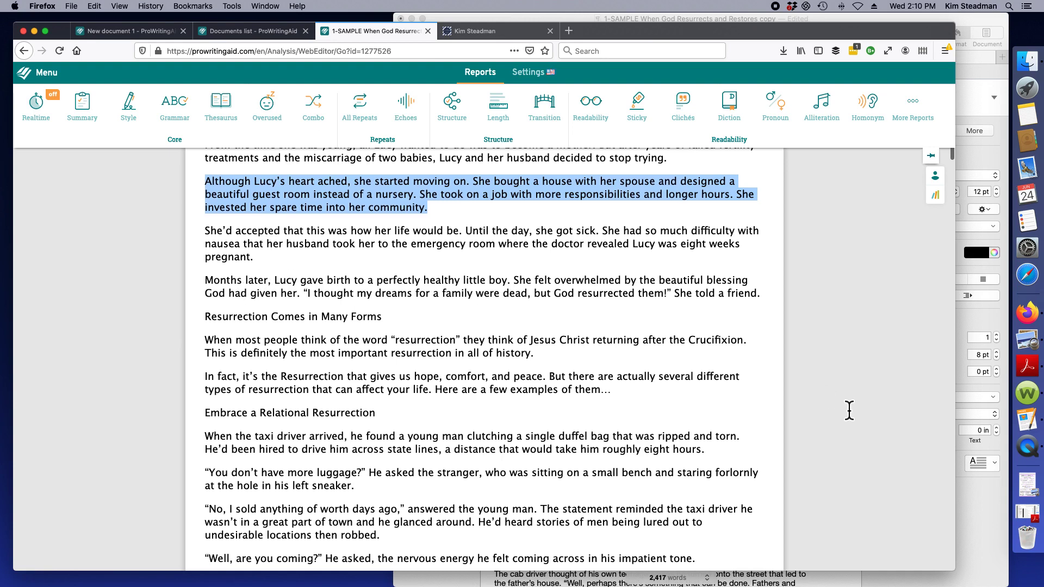
pyautogui.scroll(-4, 850, 411)
pyautogui.scroll(4, 849, 411)
pyautogui.click(821, 267)
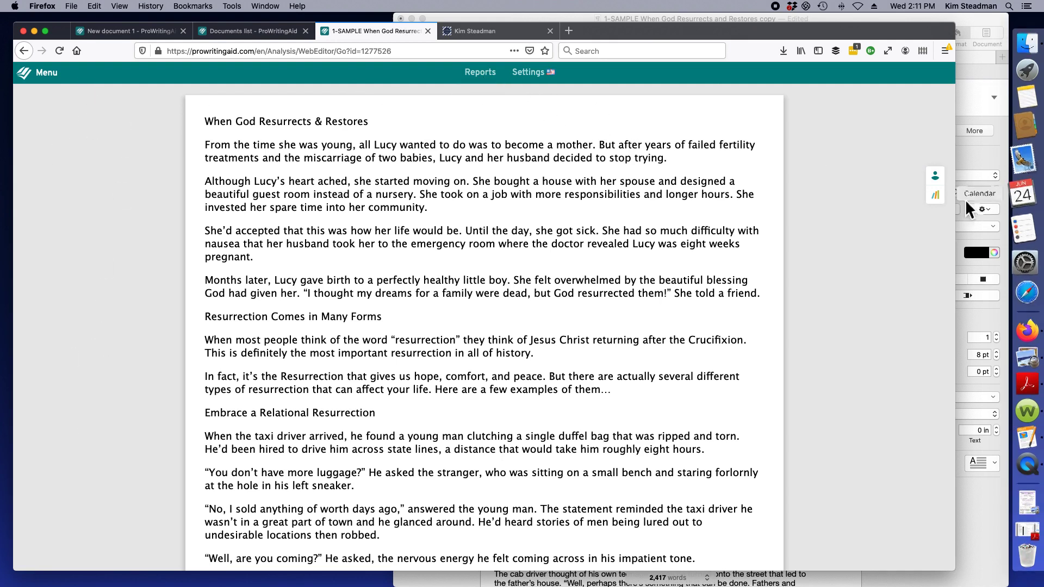
# - Run the Summary report on the manuscript
pyautogui.click(480, 72)
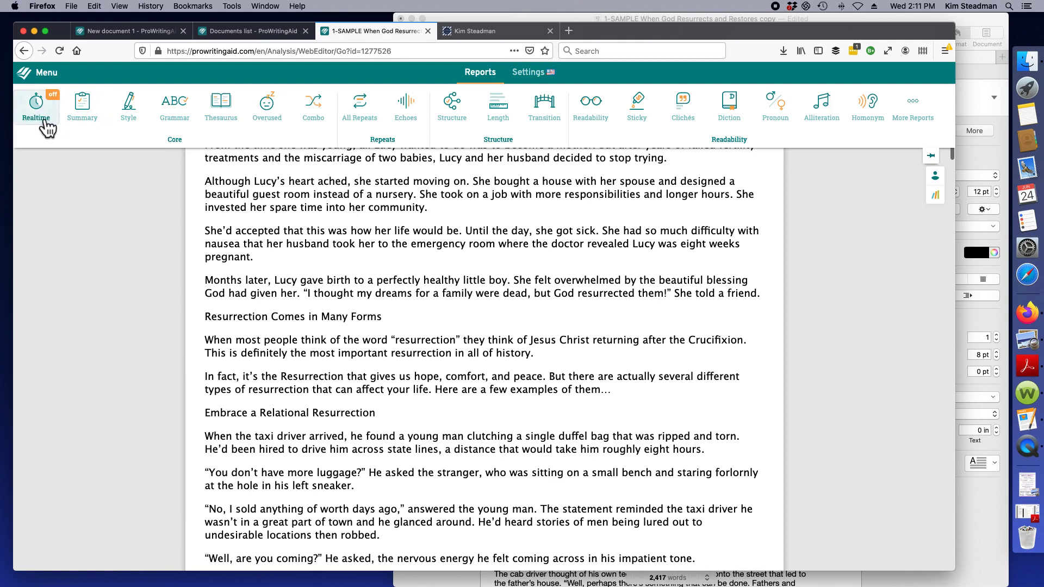
pyautogui.click(76, 110)
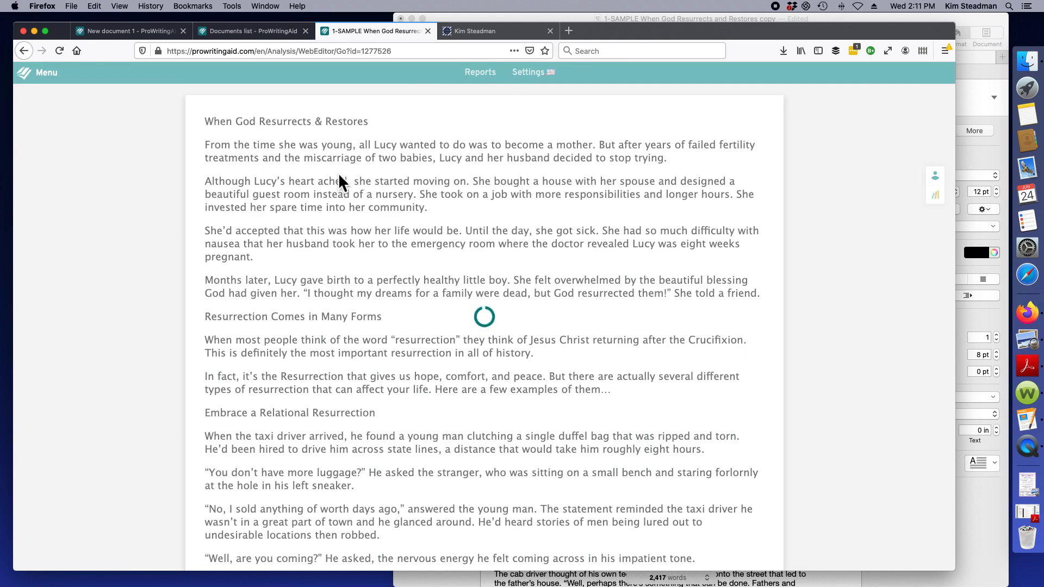
# - Switch to New document 1 and look over its file upload hints
pyautogui.click(138, 33)
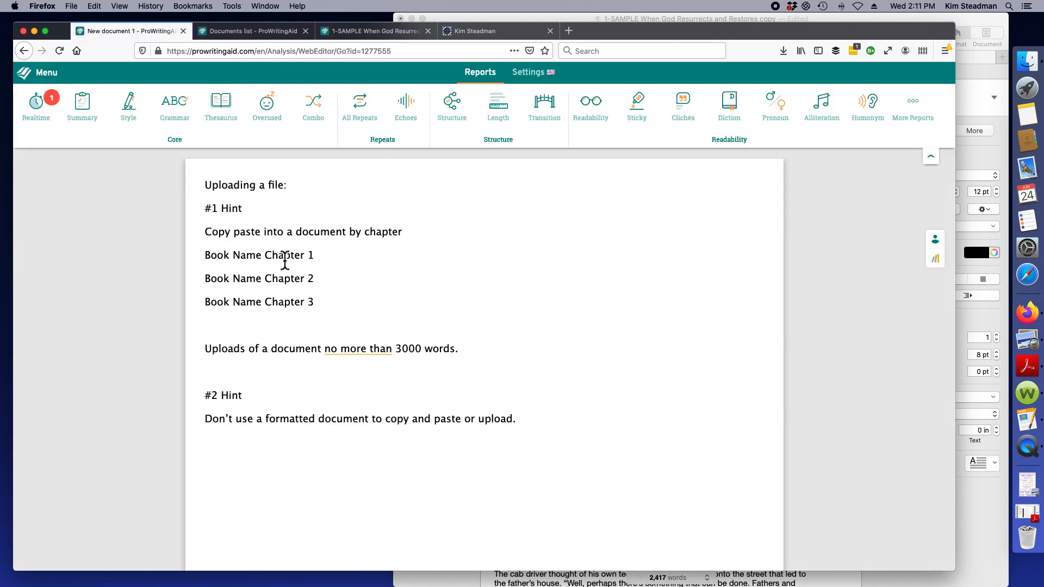
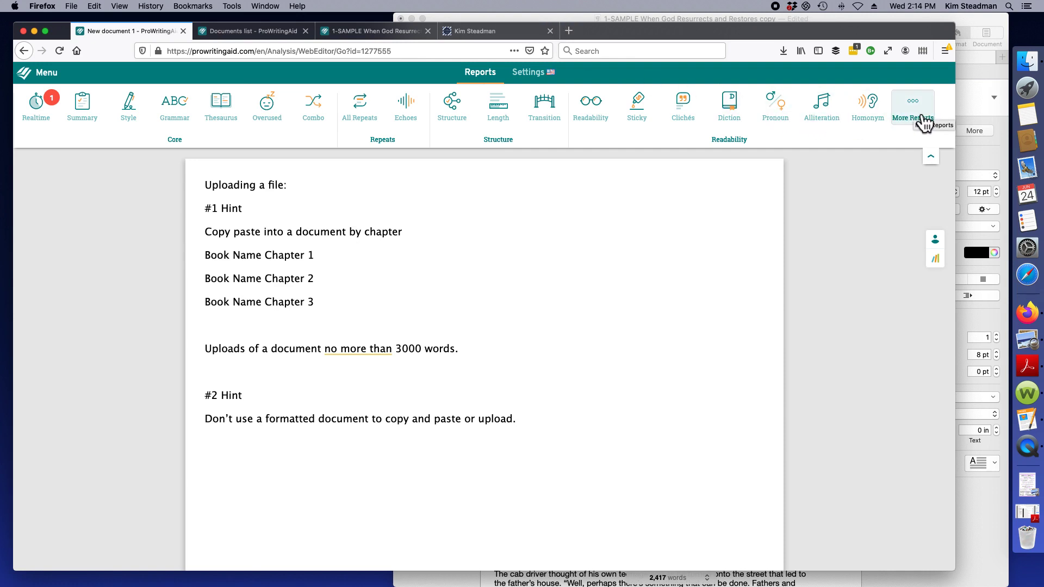
pyautogui.scroll(-10, 775, 174)
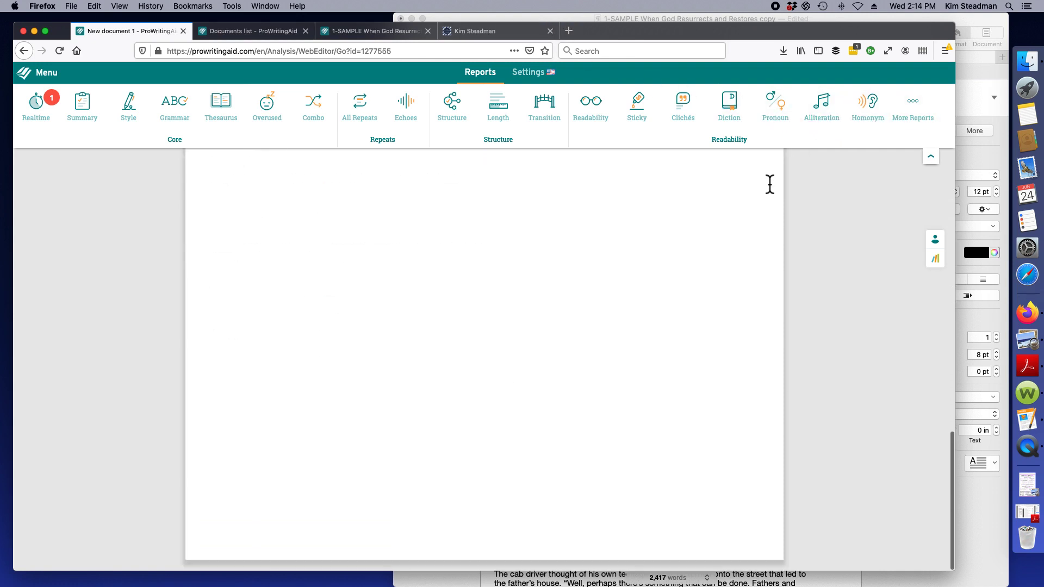
pyautogui.scroll(10, 769, 184)
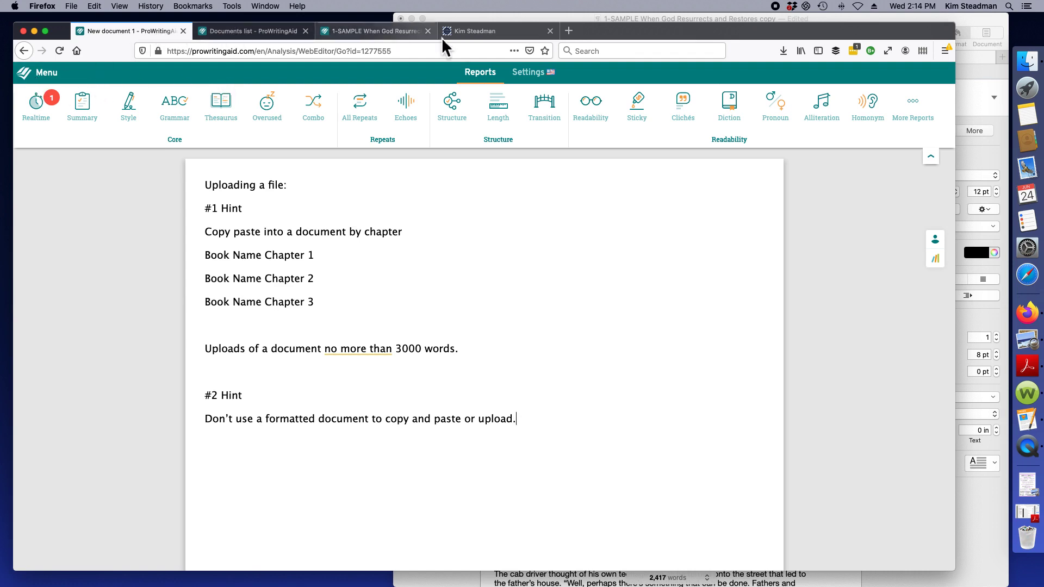
# - Open the ProWritingAid website at prowritingaid.com in a new browser tab
pyautogui.click(571, 32)
pyautogui.click(440, 55)
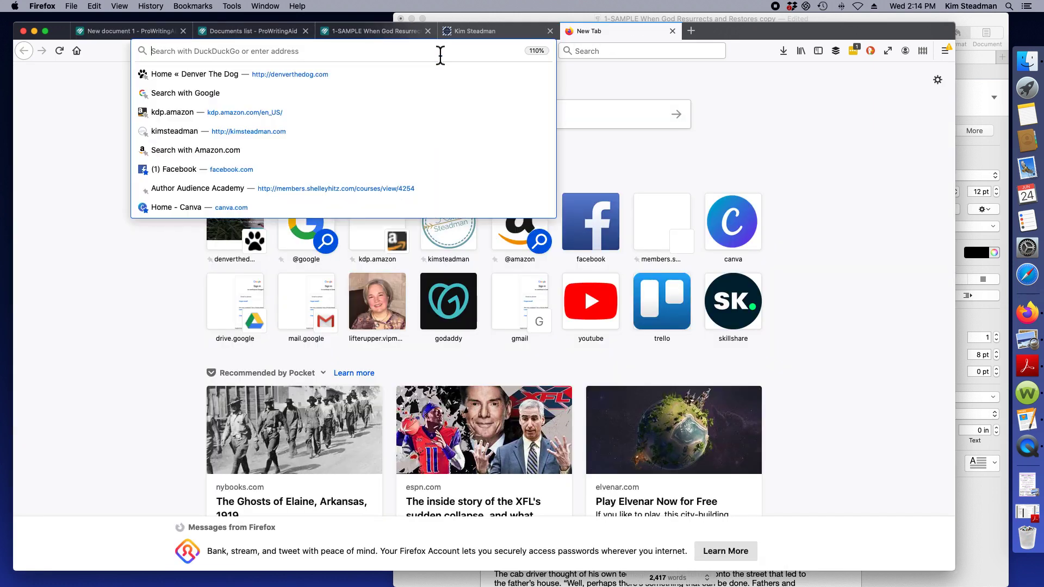
pyautogui.write('prowritingaid.com/')
pyautogui.press('Return')
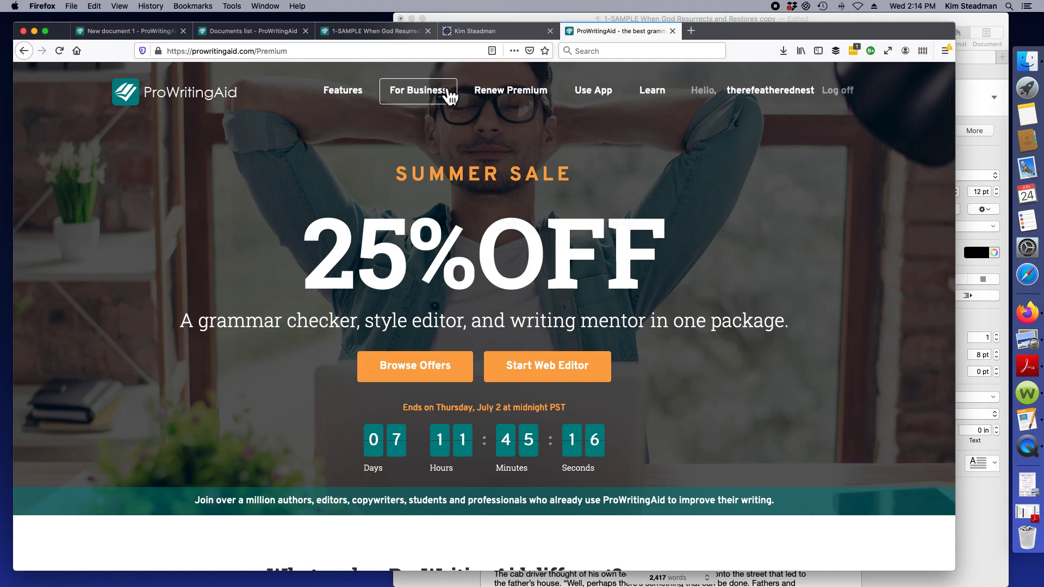
# - Look through the ProWritingAid site for the versions and integrations offered for other writing programs and for its security and privacy section
pyautogui.scroll(-20, 441, 90)
pyautogui.scroll(-15, 442, 90)
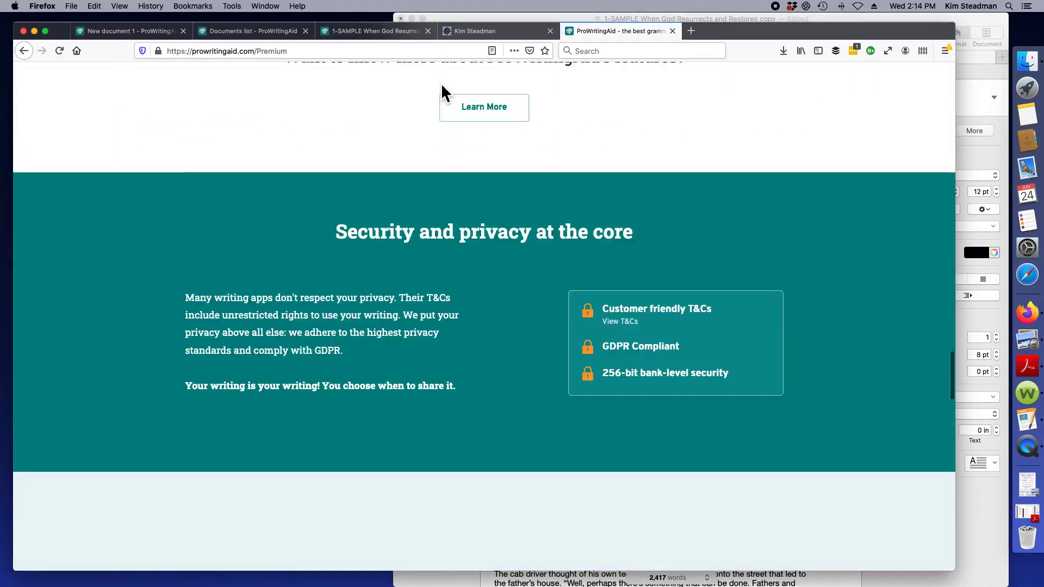
pyautogui.scroll(10, 441, 90)
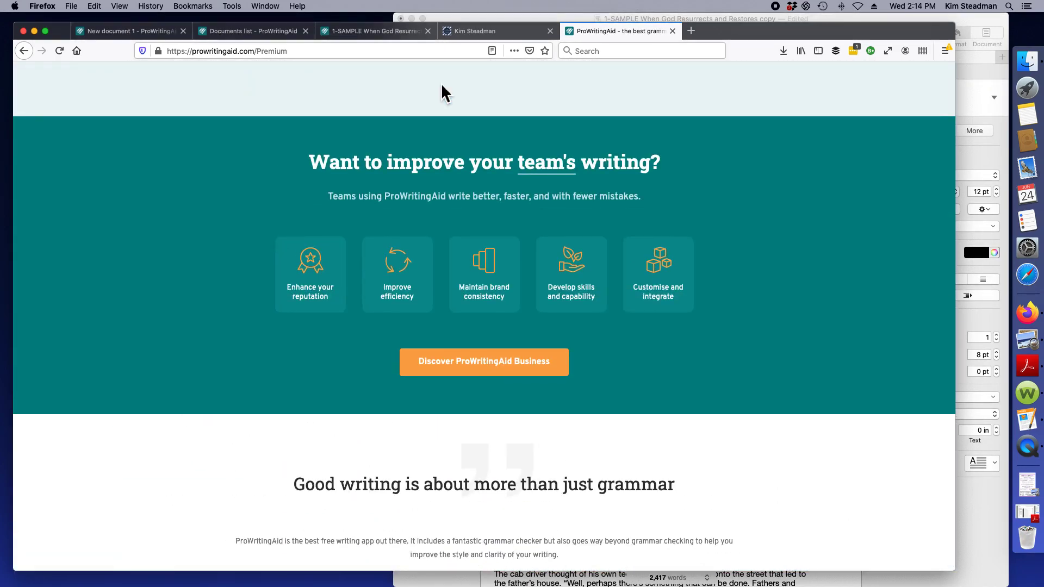
pyautogui.scroll(6, 442, 90)
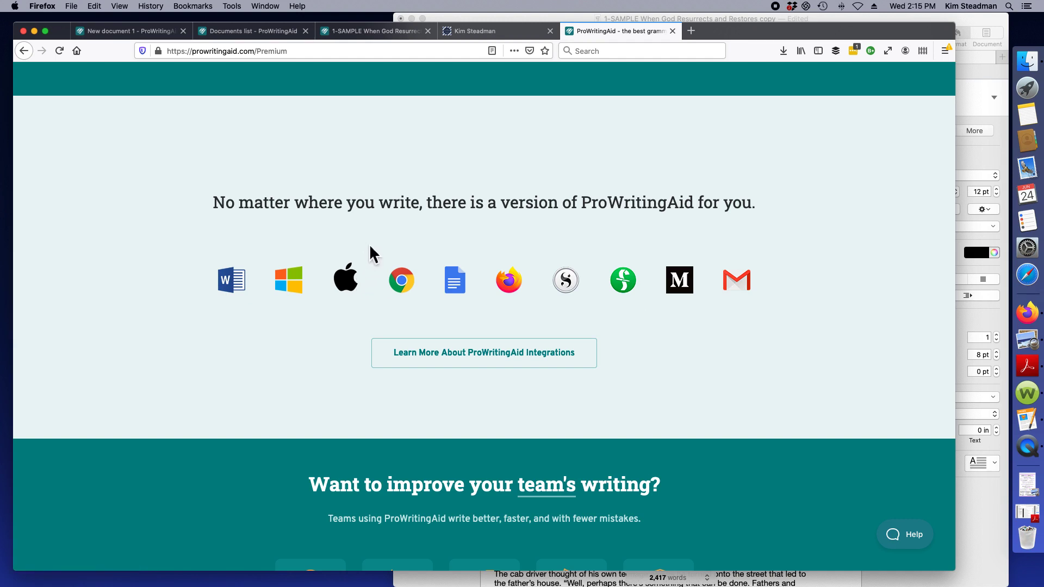
pyautogui.scroll(-1, 369, 253)
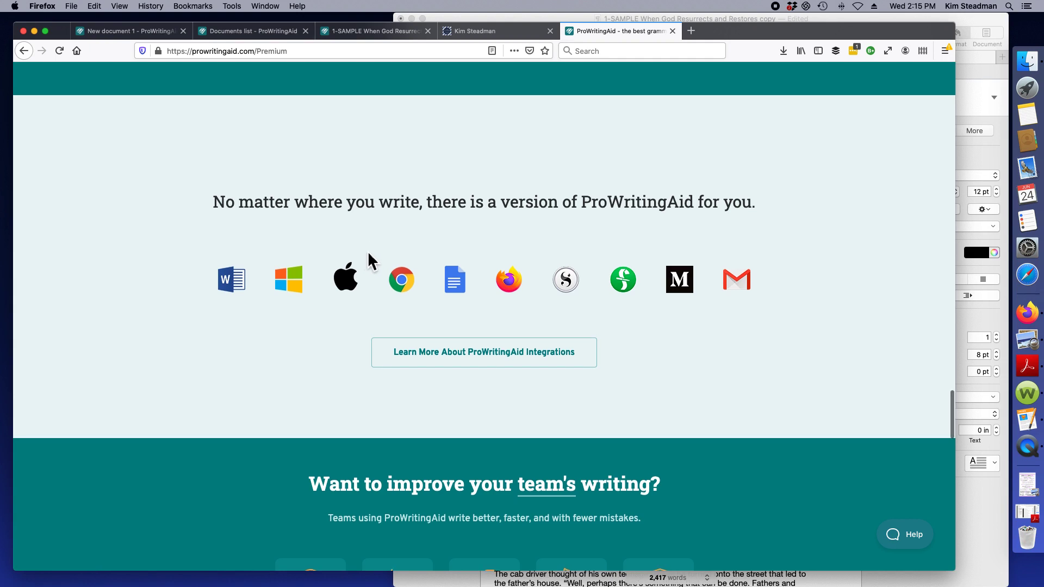
pyautogui.scroll(1, 674, 109)
pyautogui.scroll(-1, 673, 109)
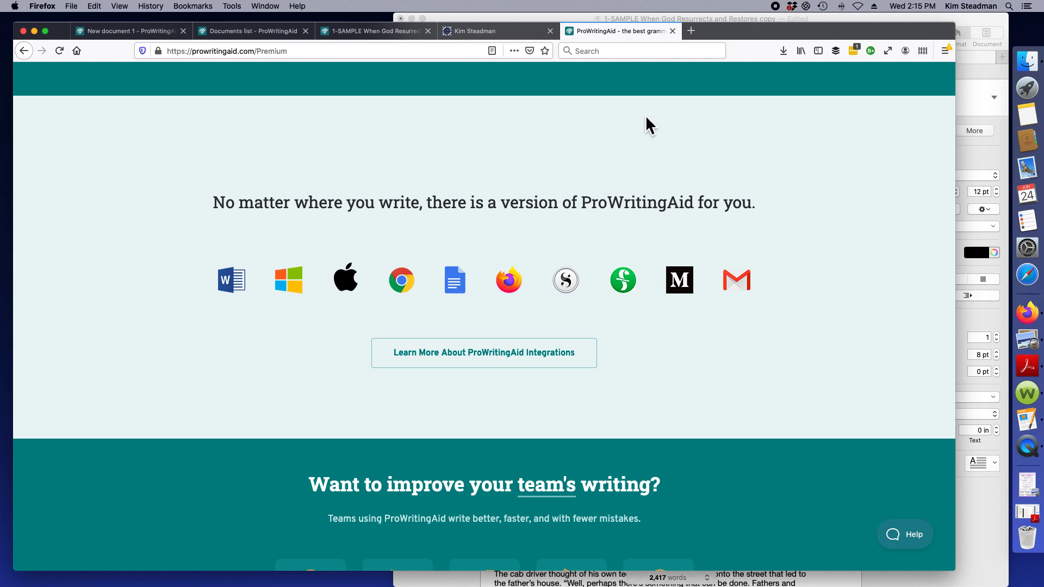
pyautogui.scroll(-5, 575, 155)
pyautogui.scroll(1, 574, 155)
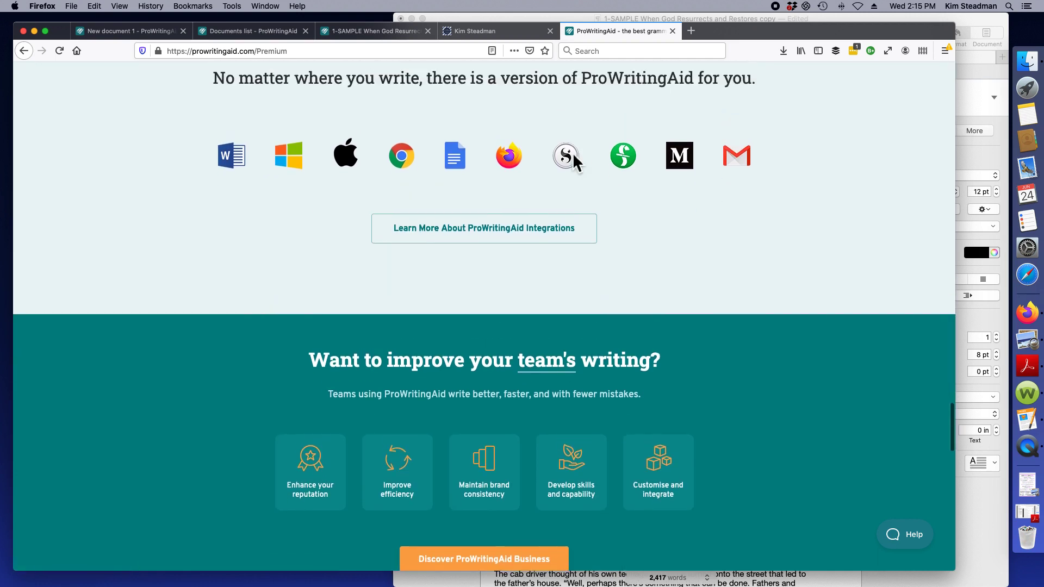
pyautogui.scroll(2, 572, 152)
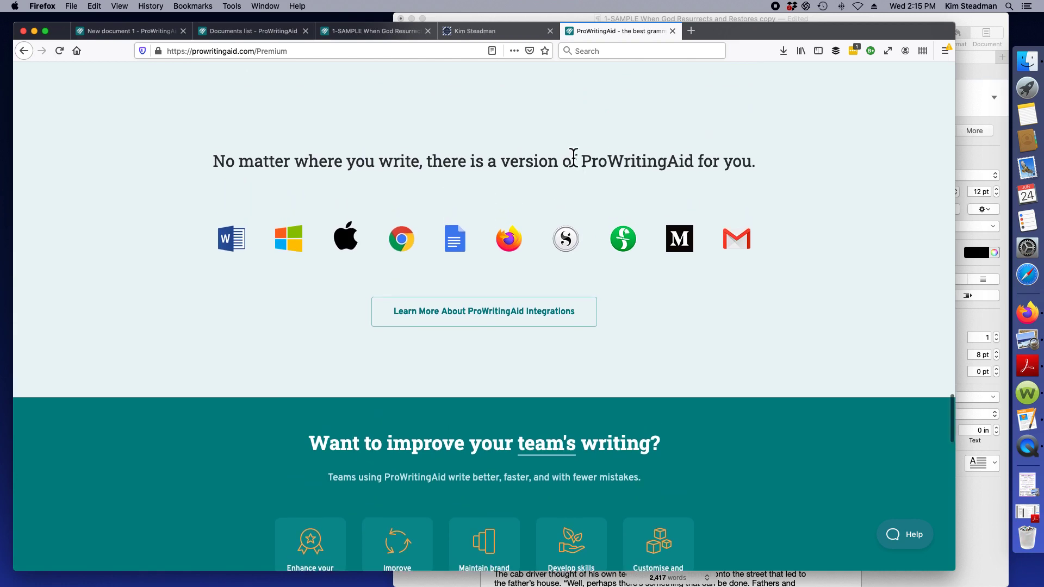
pyautogui.scroll(-1, 572, 155)
pyautogui.scroll(2, 572, 155)
pyautogui.scroll(8, 572, 152)
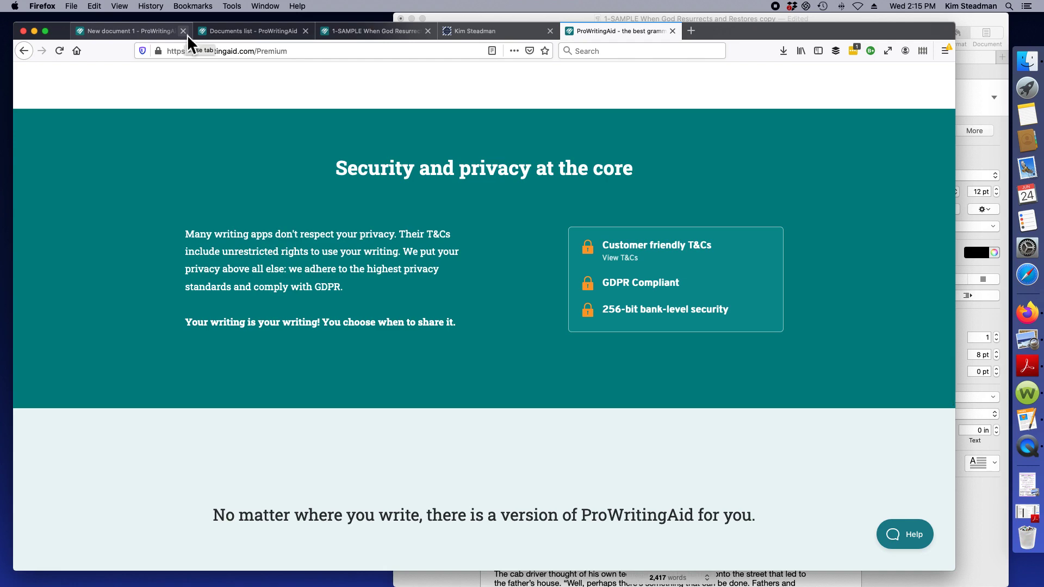
# - Add a "#3 Hint" heading at the end of New document 1 with the line "It's an editing tool. Not a formatter. It's web-based."
pyautogui.click(151, 31)
pyautogui.click(250, 31)
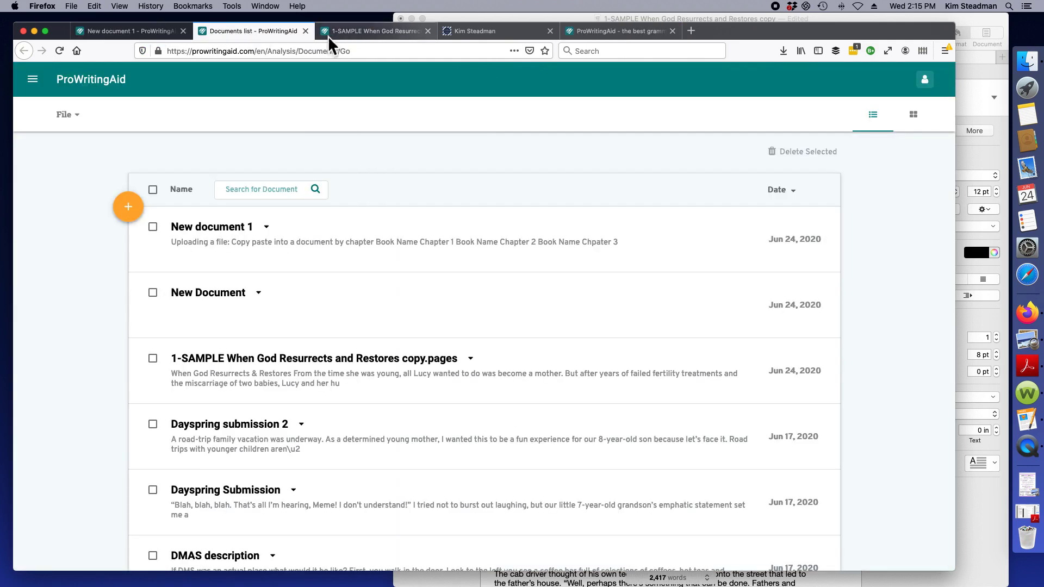
pyautogui.click(358, 34)
pyautogui.click(141, 29)
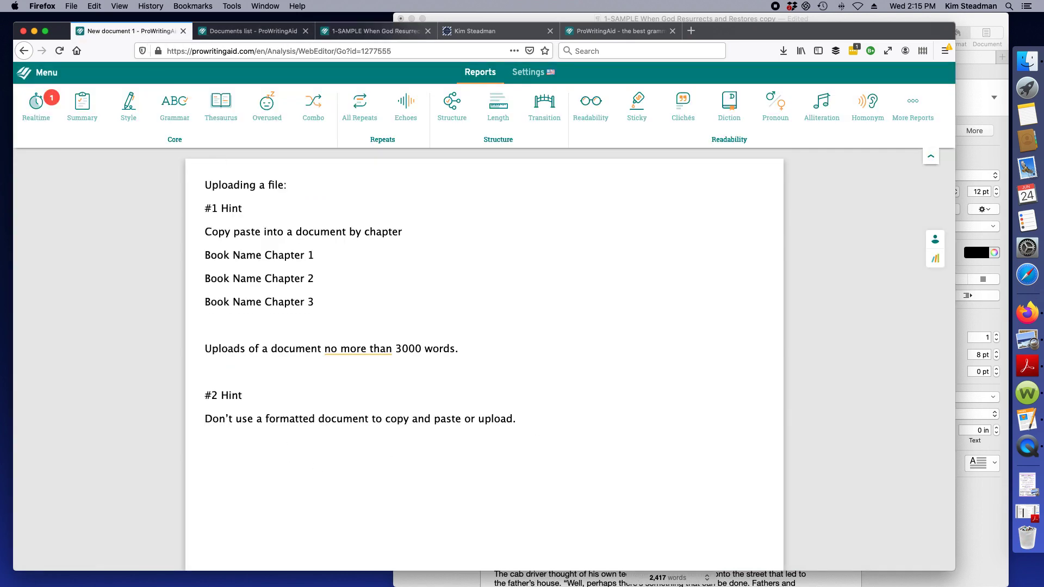
pyautogui.write('#3 Hint')
pyautogui.press('Return')
pyautogui.write("It's an editing tool")
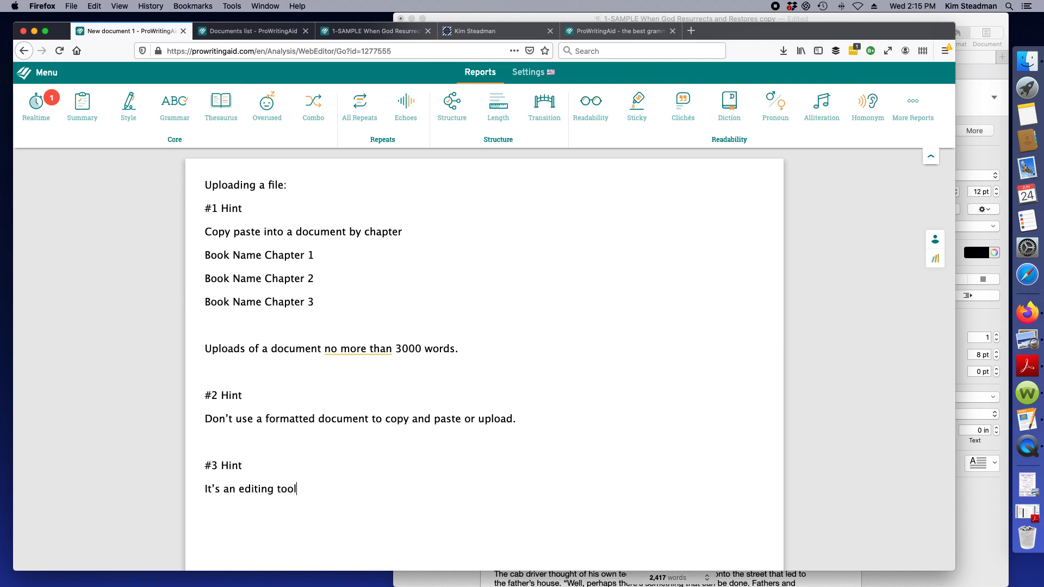
pyautogui.write('. Not a formatter. It’s web')
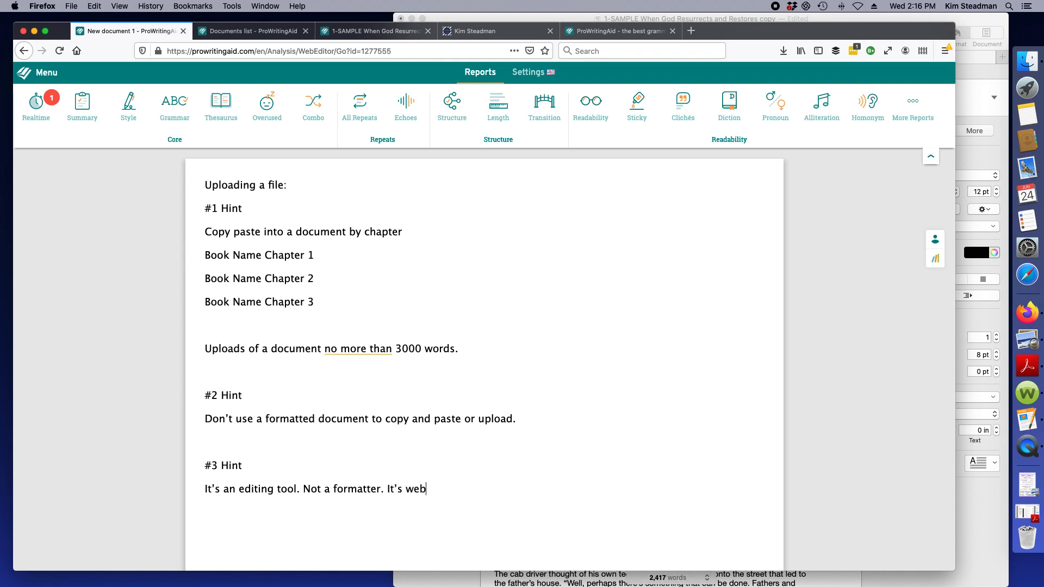
pyautogui.write('-based.')
pyautogui.scroll(-1, 464, 352)
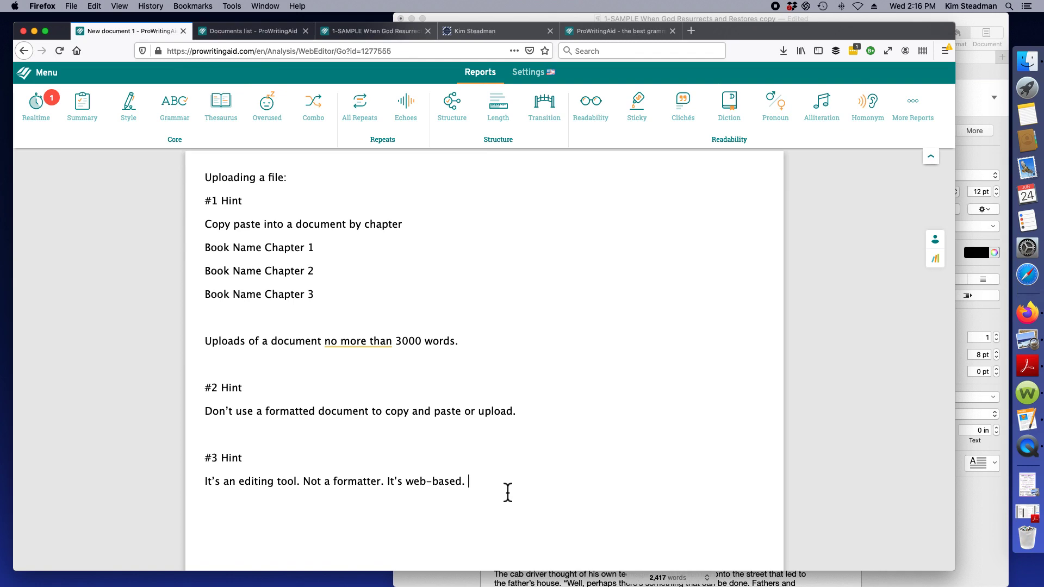
# - Look at the documents list and the manuscript's Summary report, and return to New document 1
pyautogui.click(286, 34)
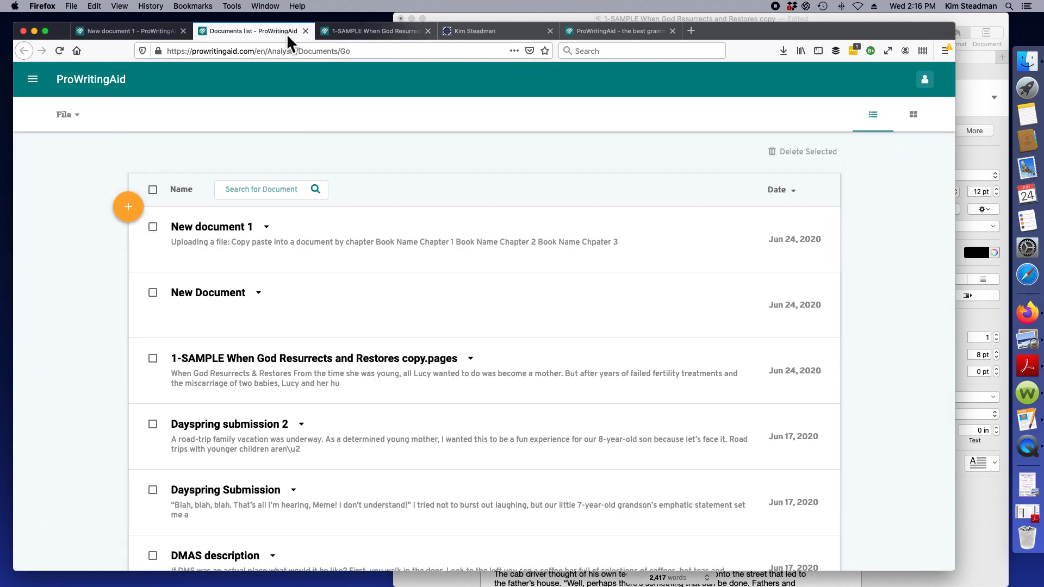
pyautogui.click(354, 30)
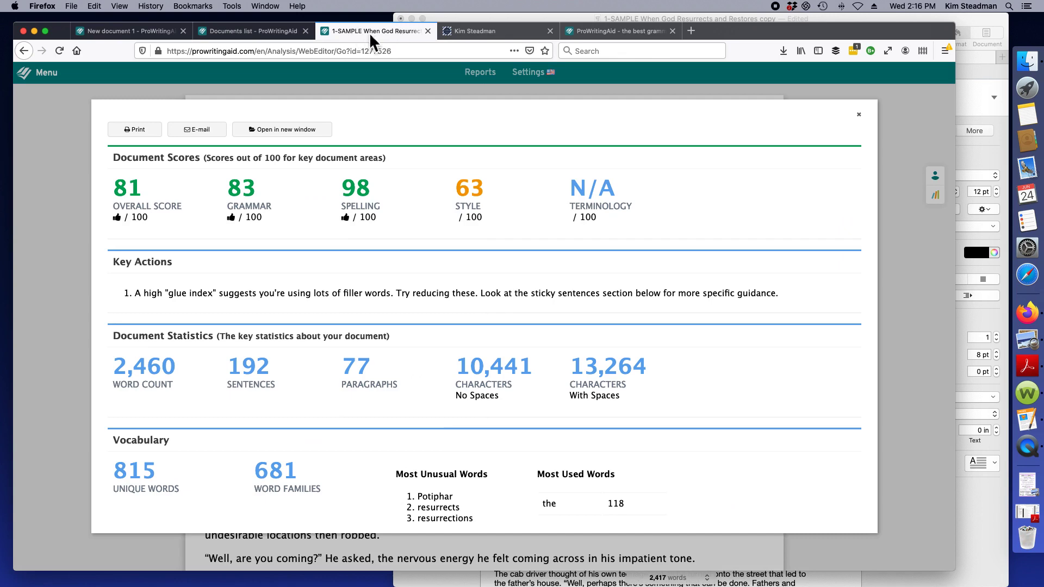
pyautogui.click(162, 31)
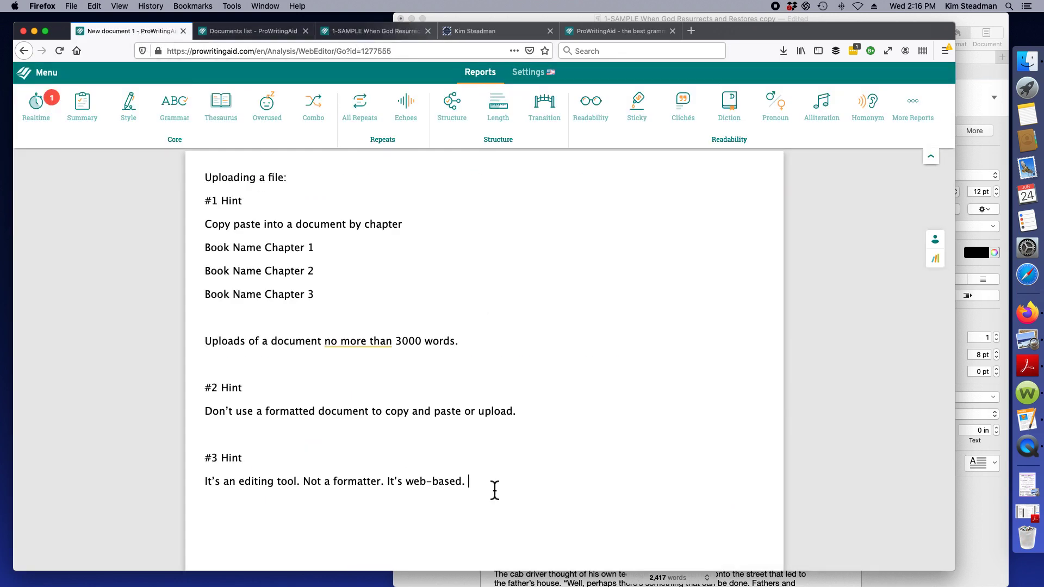
# - Append "Store your final documents some place else." to the line under the #3 Hint heading
pyautogui.write('Sto')
pyautogui.press('BackSpace')
pyautogui.press('BackSpace')
pyautogui.write('tore your final documents ')
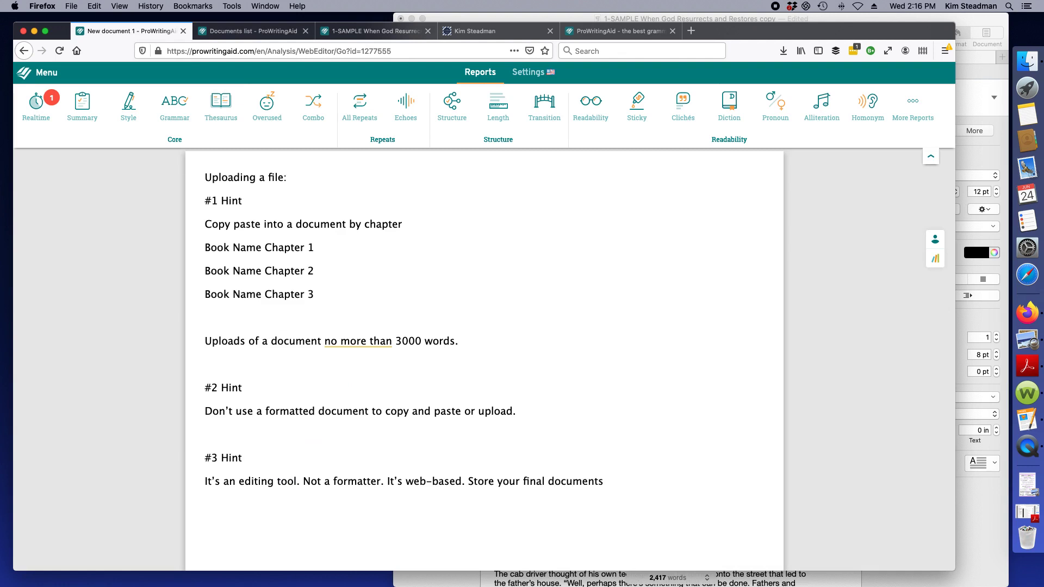
pyautogui.write('some place else.')
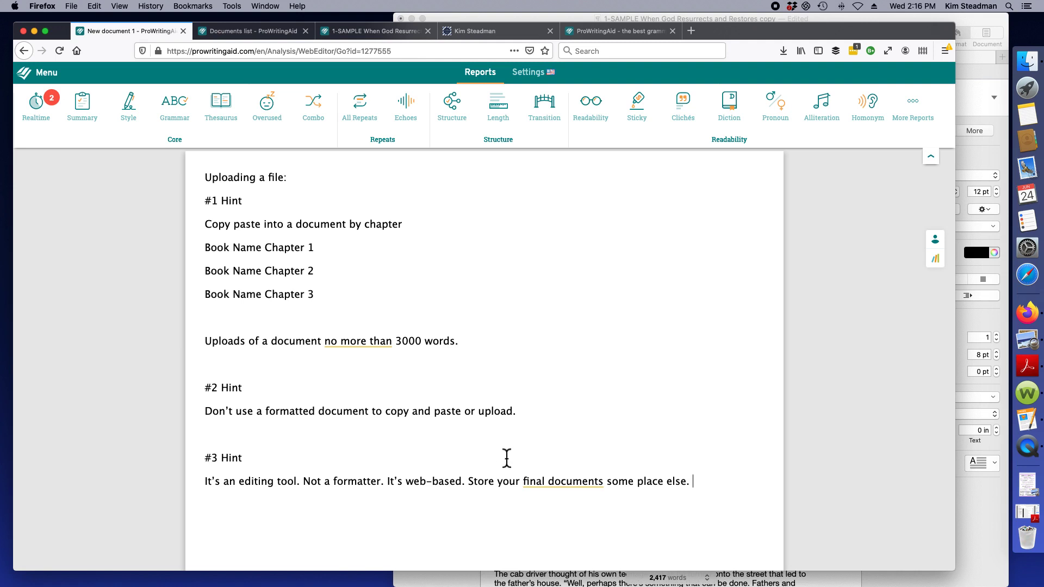
pyautogui.click(554, 464)
# - Close the Summary report on the sample manuscript and return to New document 1
pyautogui.click(280, 31)
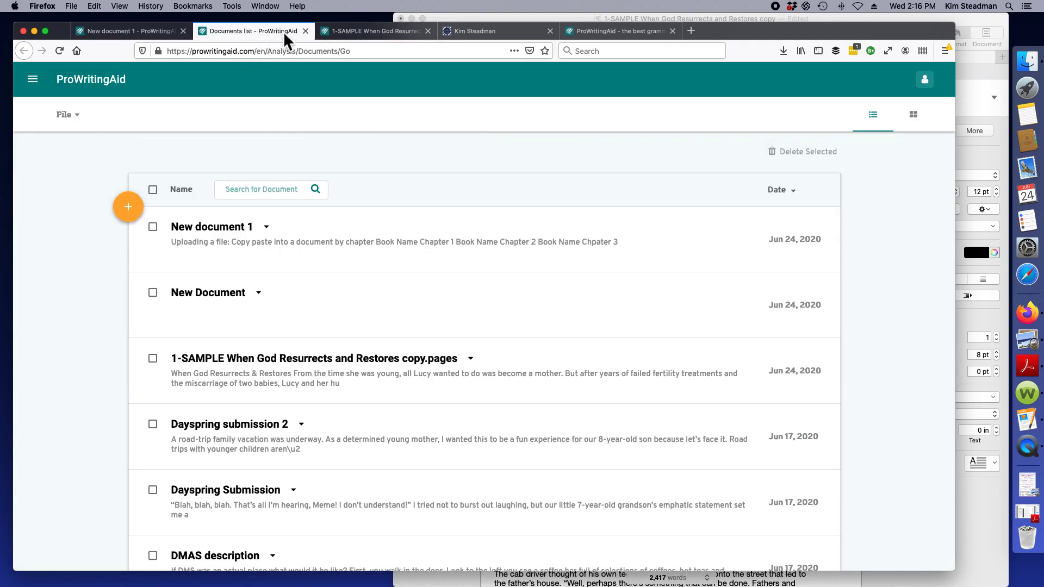
pyautogui.click(379, 30)
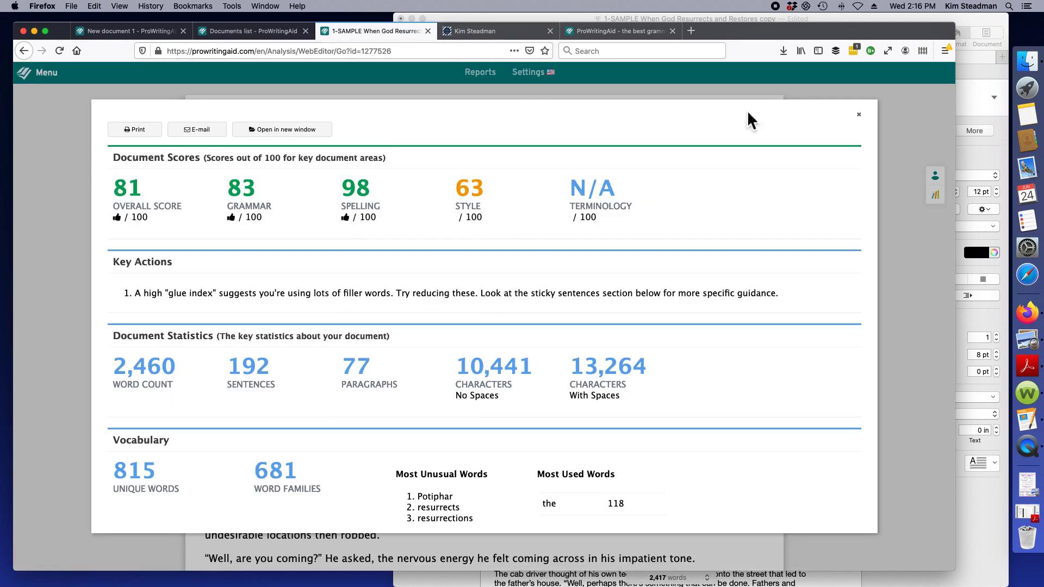
pyautogui.click(859, 115)
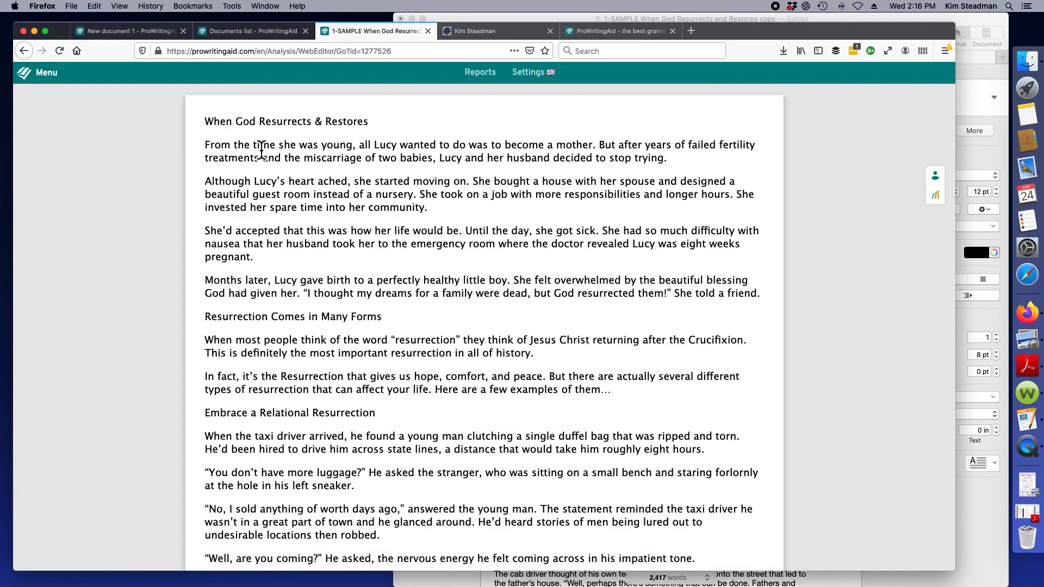
pyautogui.click(144, 33)
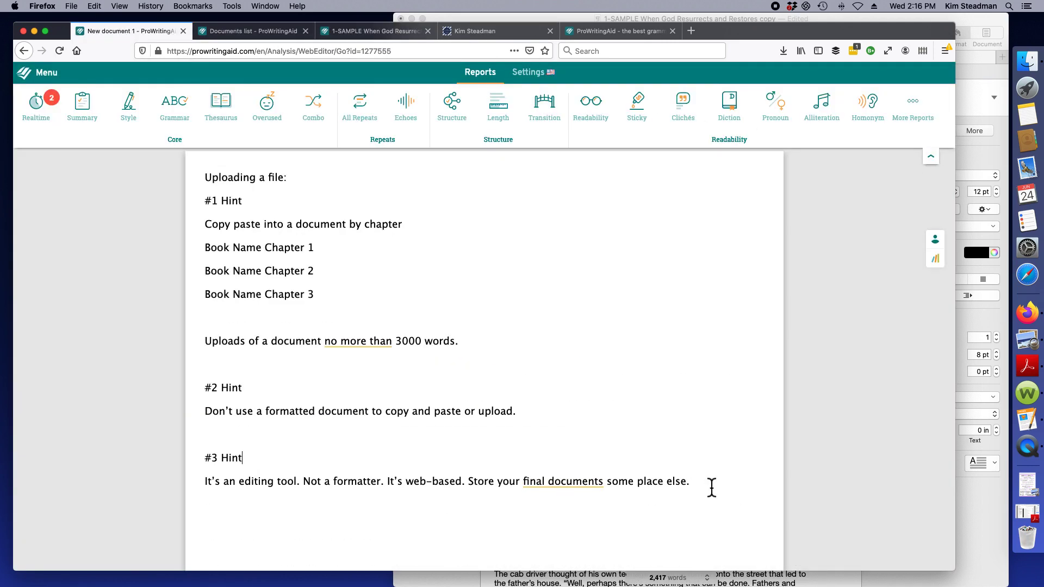
# - Insert "Save. Save. Save." under the #3 Hint heading and a new "#4 Hint" heading above the editing-tool line
pyautogui.doubleClick(229, 460)
pyautogui.click(251, 464)
pyautogui.press('Return')
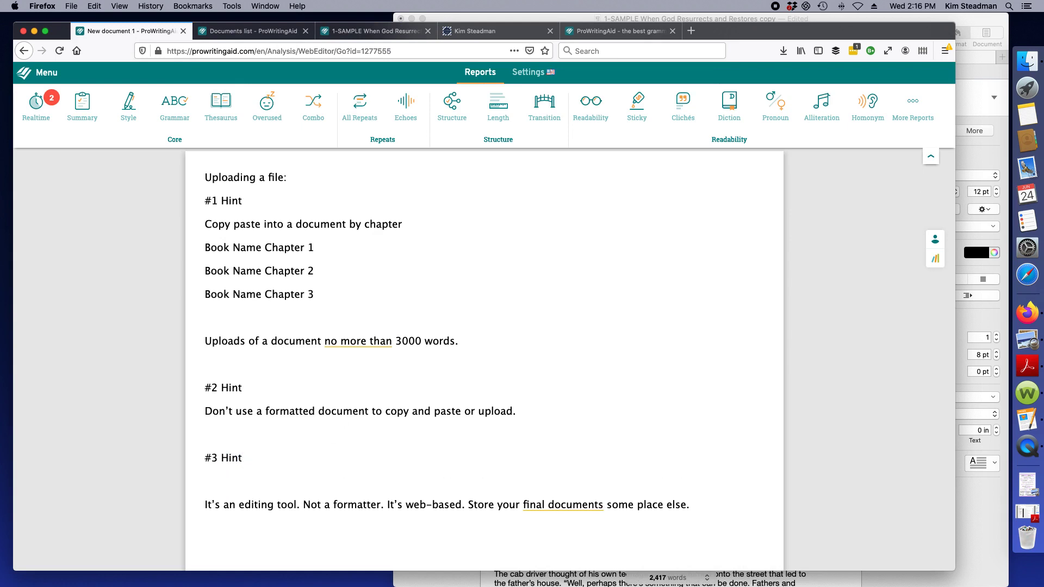
pyautogui.write('Save. Save. Save')
pyautogui.press('Return')
pyautogui.press('Return')
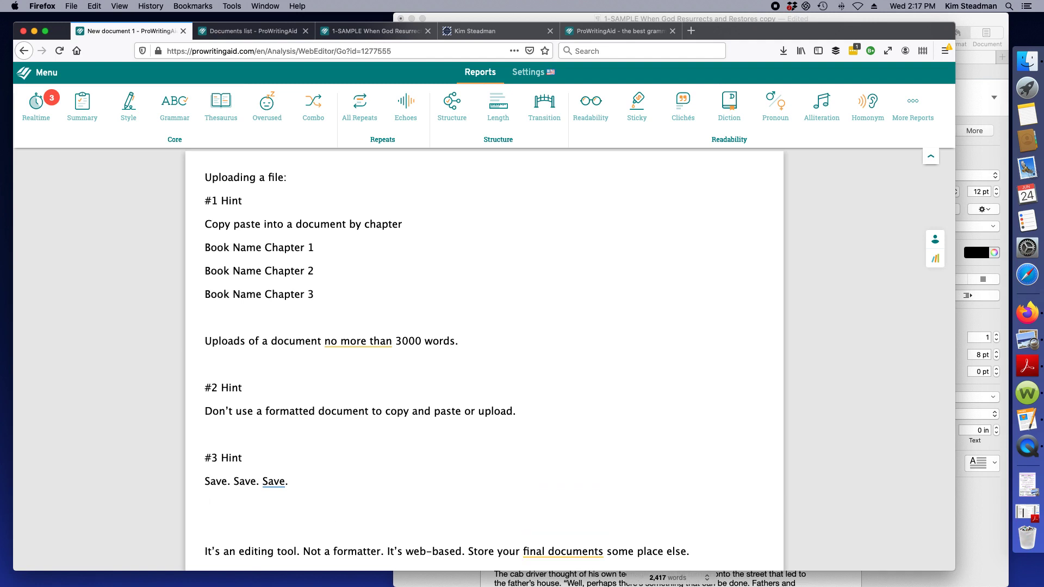
pyautogui.write('#4 Hint')
# - Look at the save, upload and export commands available for the sample manuscript
pyautogui.click(347, 32)
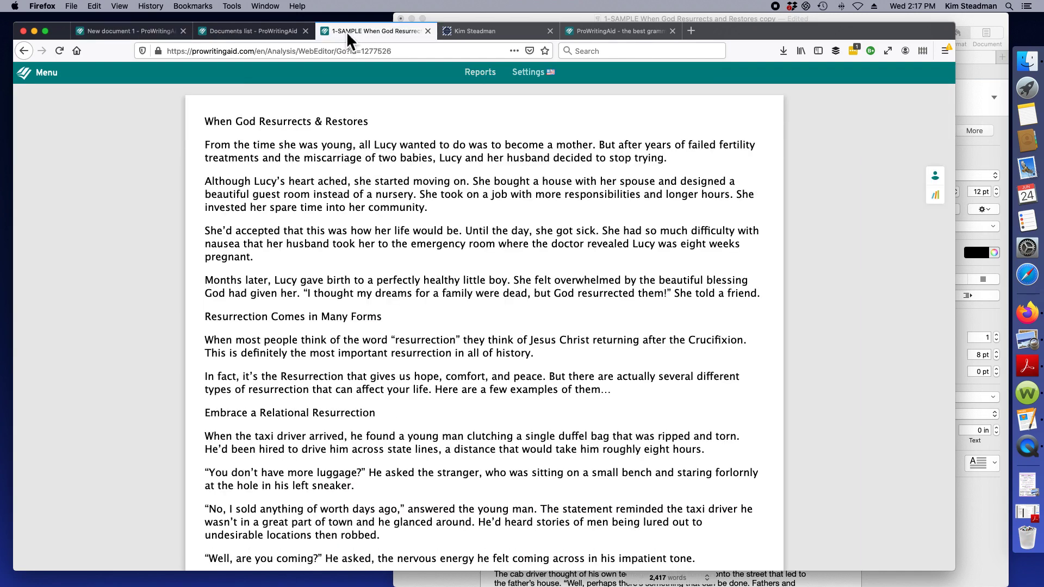
pyautogui.click(50, 81)
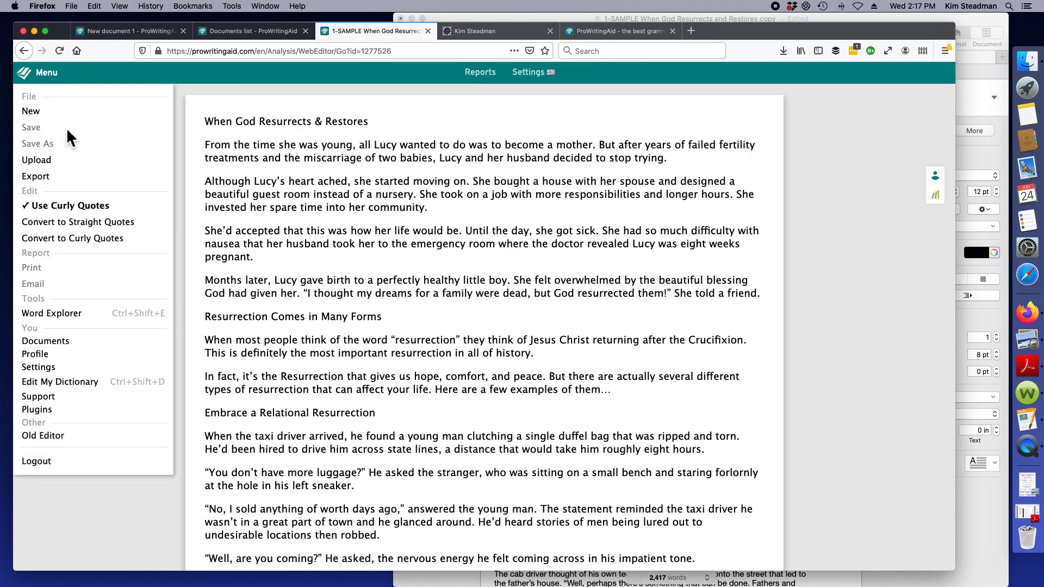
pyautogui.click(348, 211)
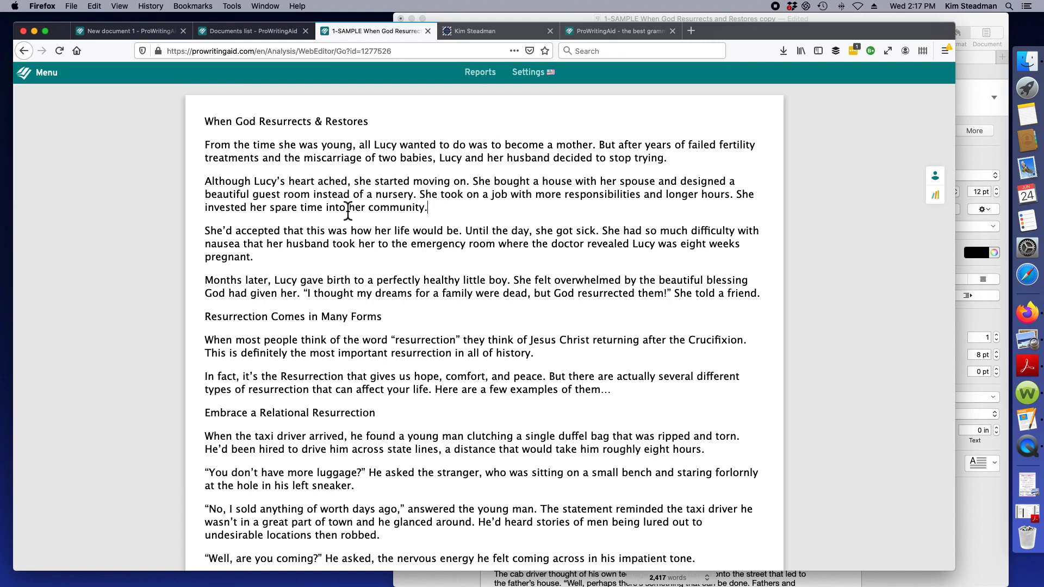
# - Look through the saved documents list and the full text of the sample manuscript, ending on the author's website
pyautogui.click(254, 34)
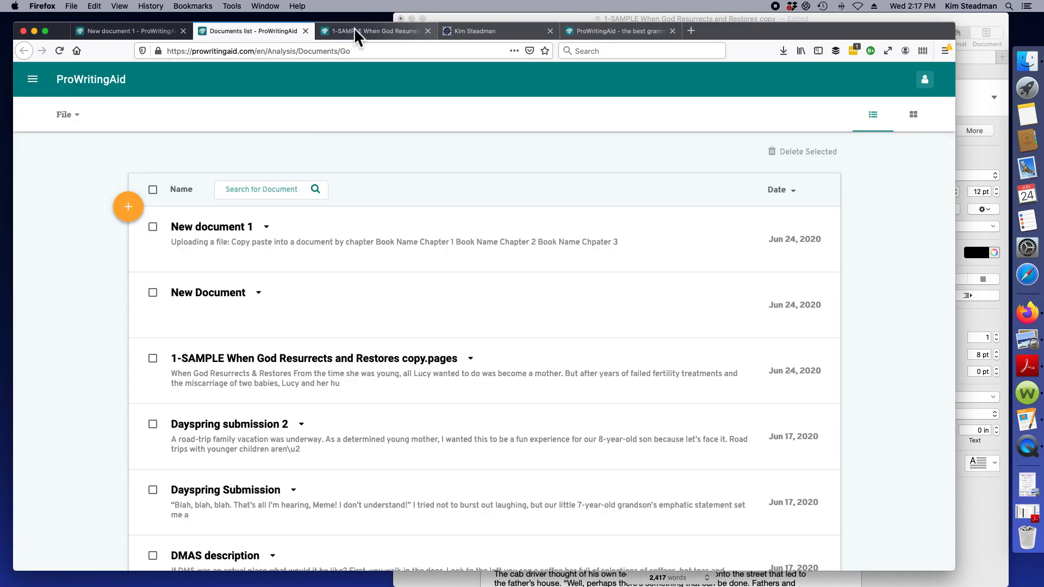
pyautogui.scroll(-4, 302, 214)
pyautogui.scroll(-12, 308, 220)
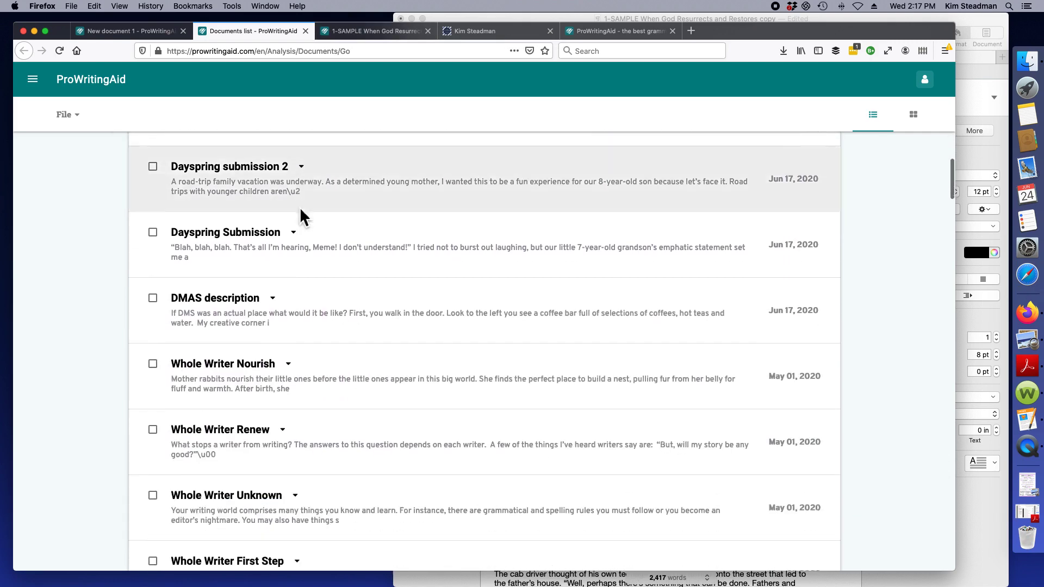
pyautogui.click(359, 31)
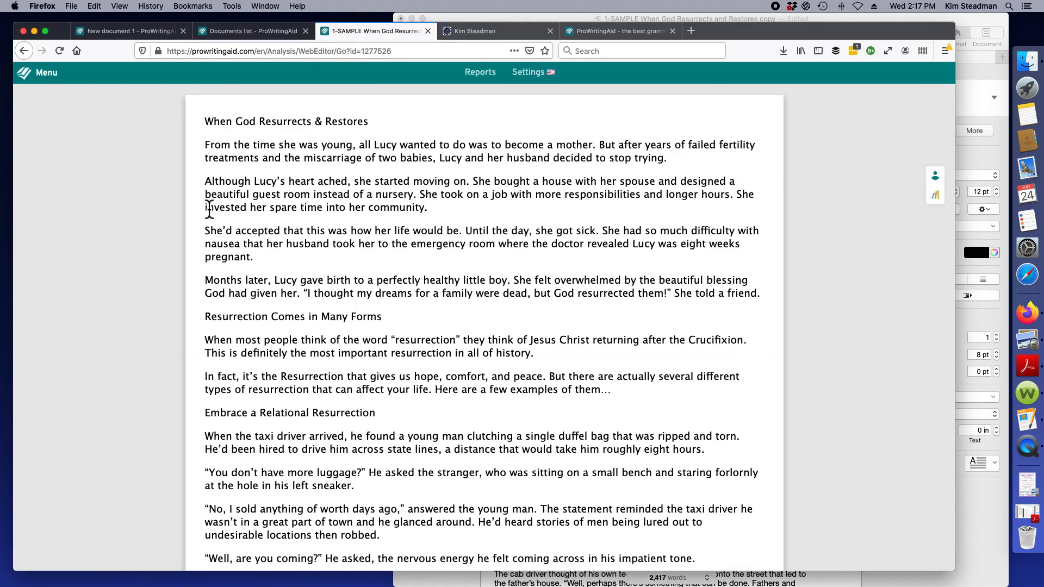
pyautogui.scroll(-5, 387, 411)
pyautogui.scroll(-20, 387, 411)
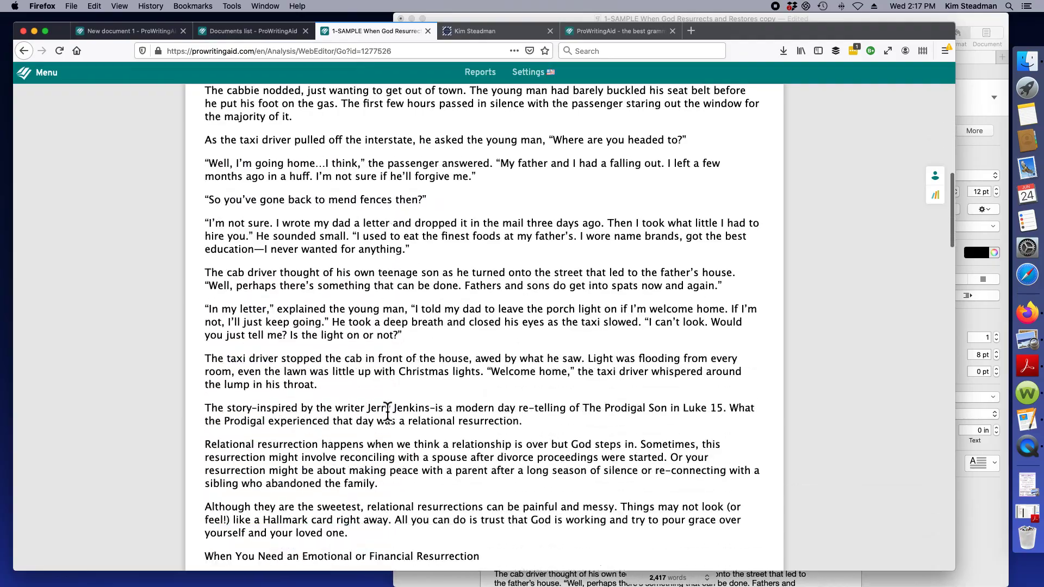
pyautogui.scroll(-20, 386, 411)
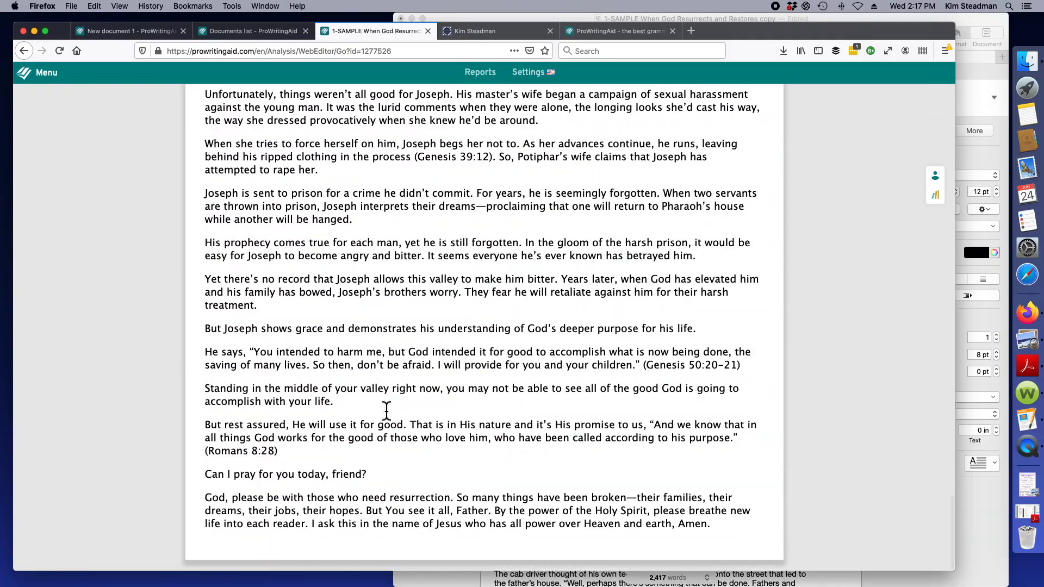
pyautogui.scroll(20, 386, 411)
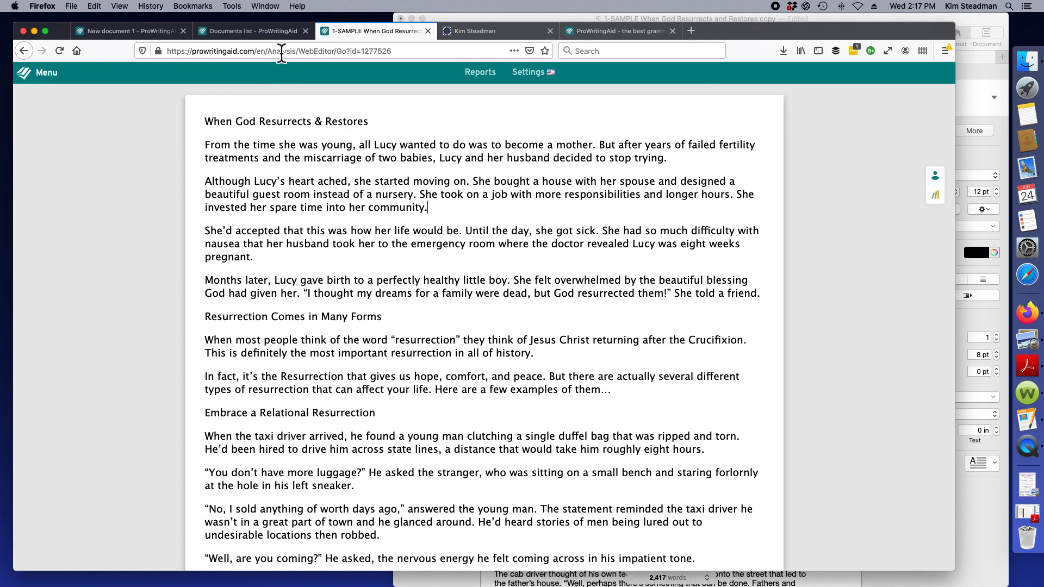
pyautogui.click(245, 31)
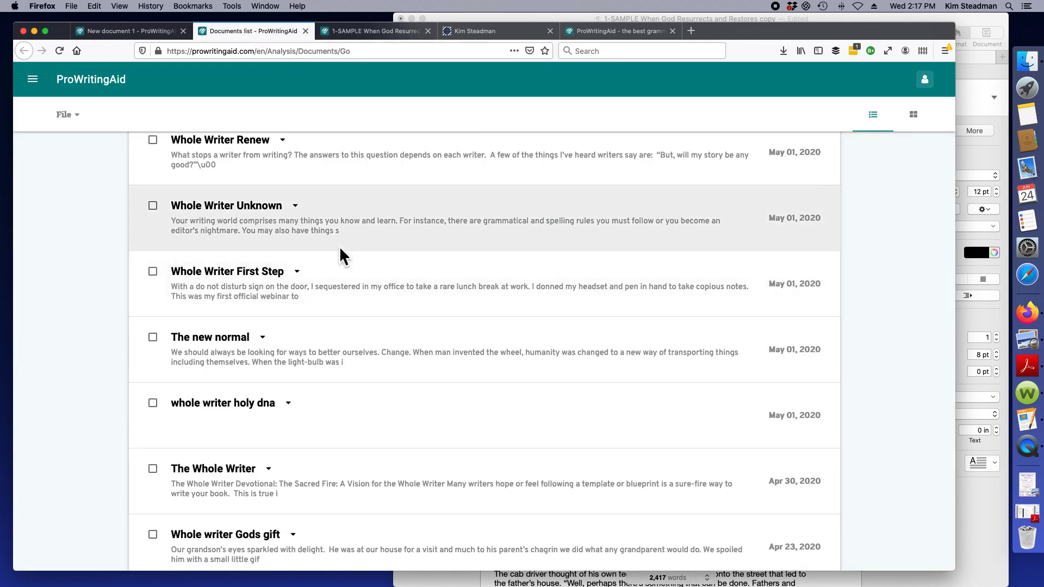
pyautogui.click(393, 30)
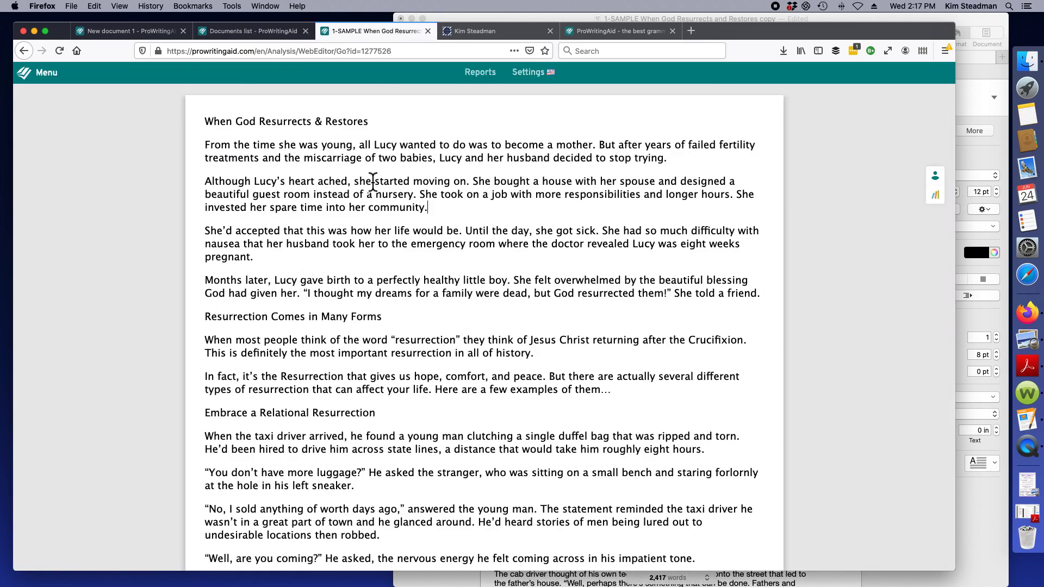
pyautogui.click(263, 26)
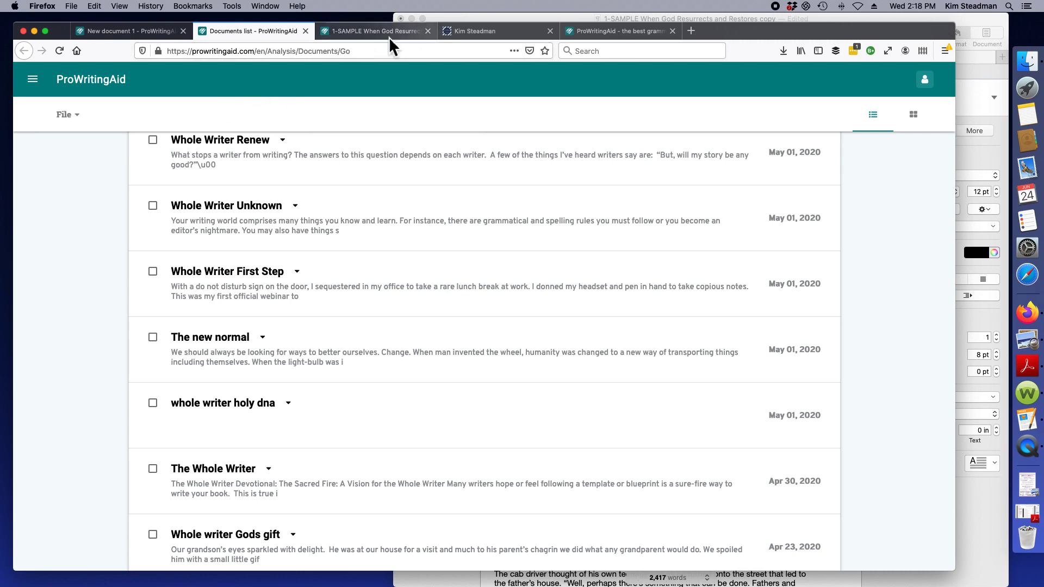
pyautogui.click(465, 37)
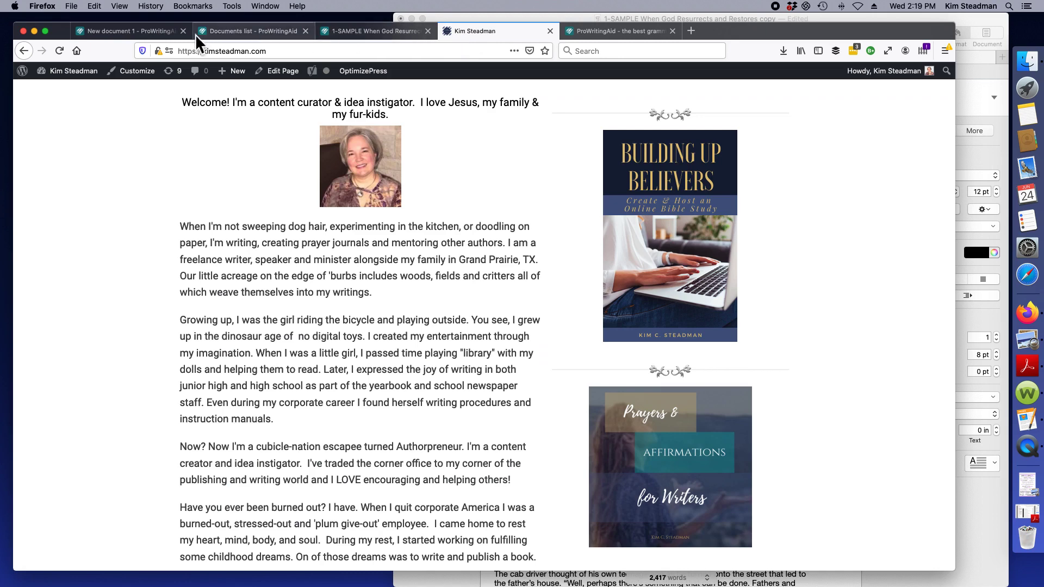
# - Add "Affiliate Link:" below the #4 hint in New document 1, followed by the author's website address ending in /PWA
pyautogui.click(138, 31)
pyautogui.scroll(-5, 335, 331)
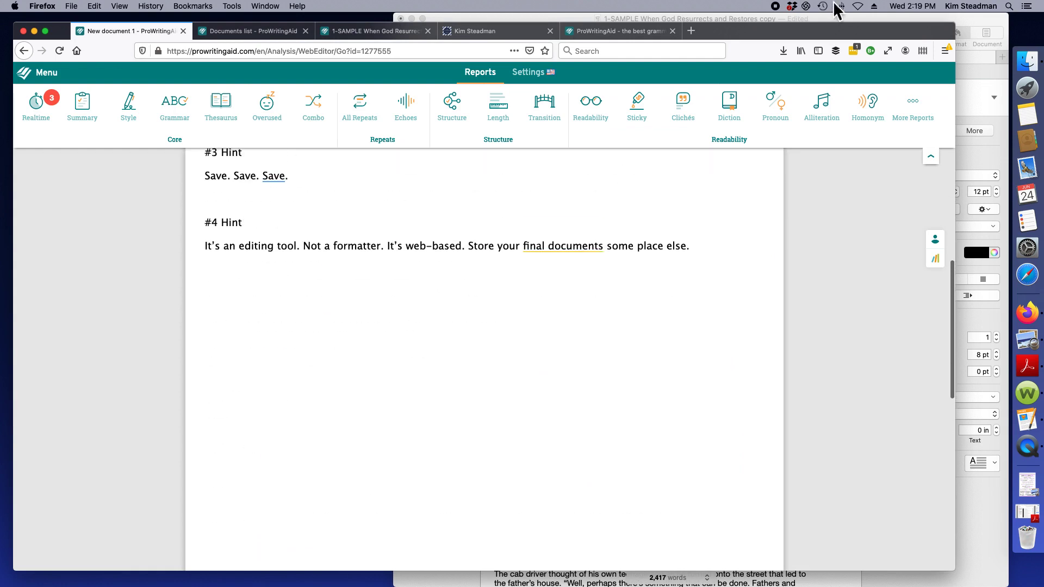
pyautogui.click(709, 251)
pyautogui.press('Return')
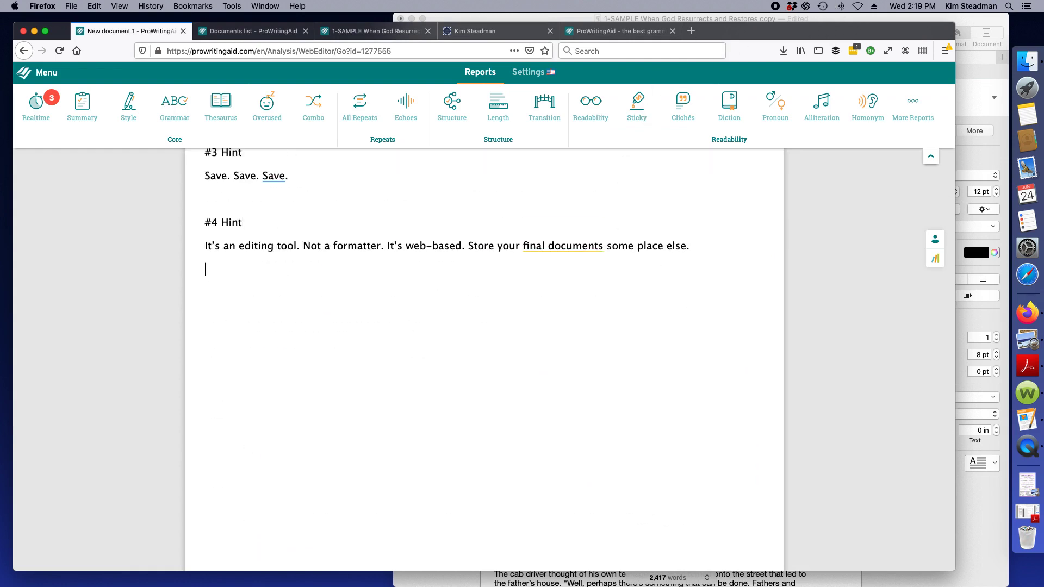
pyautogui.write('Affiliate Link:')
pyautogui.press('Return')
pyautogui.write('KimStea')
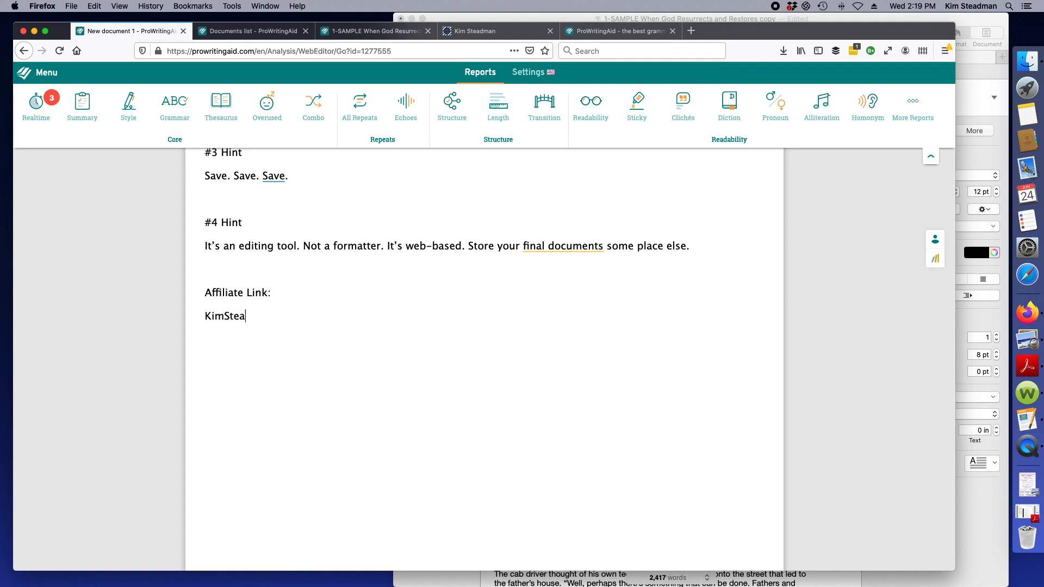
pyautogui.write('dman.com/PWA')
# - Look over the hints in New document 1 and the author's website home page
pyautogui.scroll(6, 448, 318)
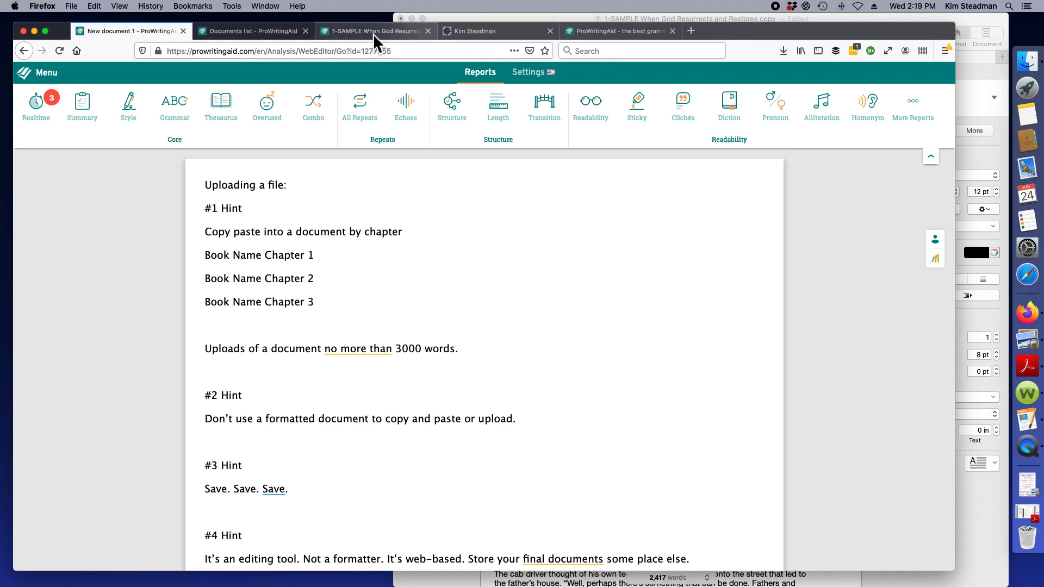
pyautogui.click(471, 30)
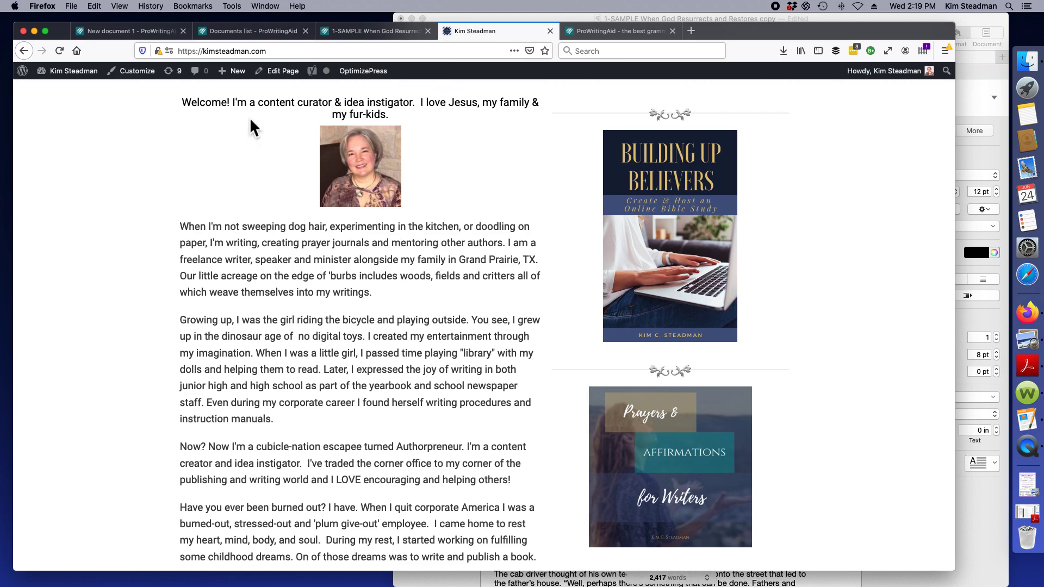
pyautogui.scroll(-1, 249, 118)
pyautogui.scroll(4, 249, 117)
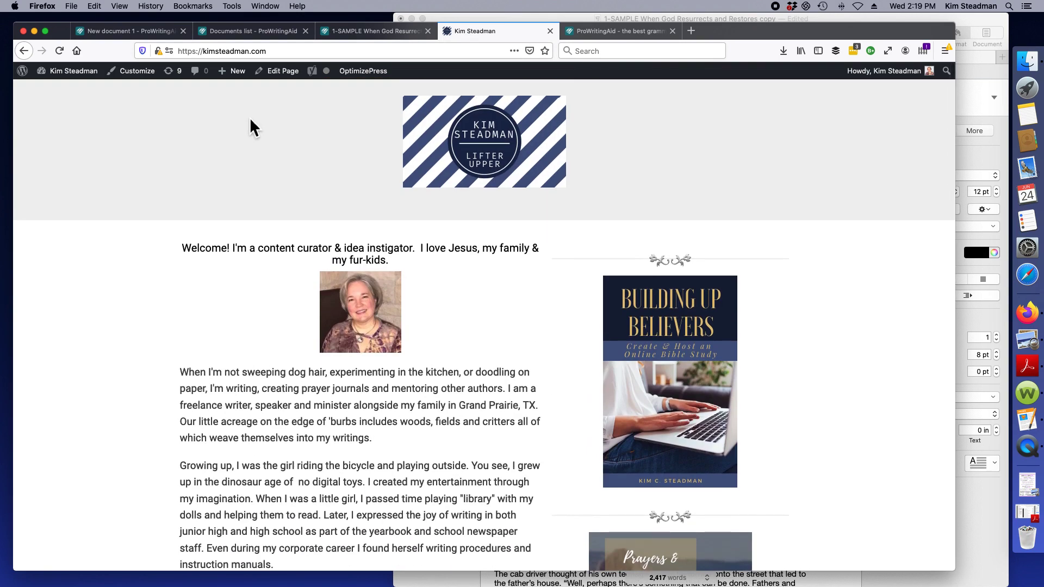